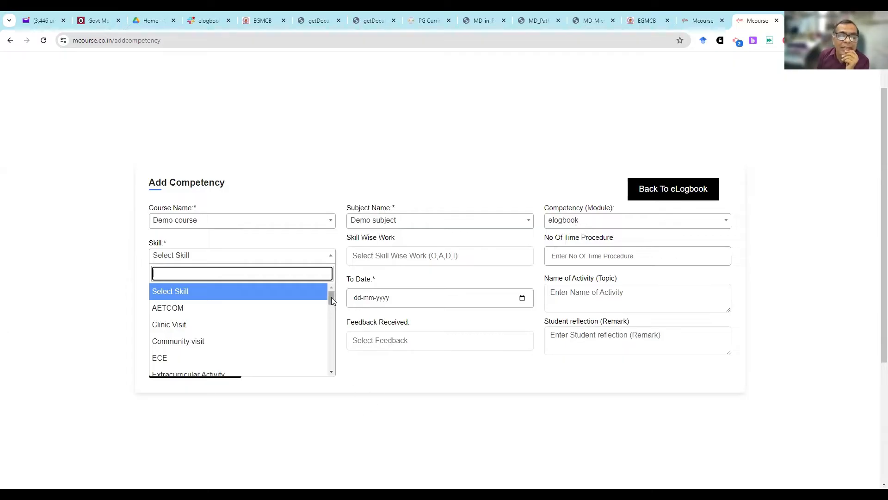
- Set the skill to Conference/Workshop/Training/ CME attended, with skill wise work Observed and number of time procedure 1
left_click_drag(332, 297, 332, 335)
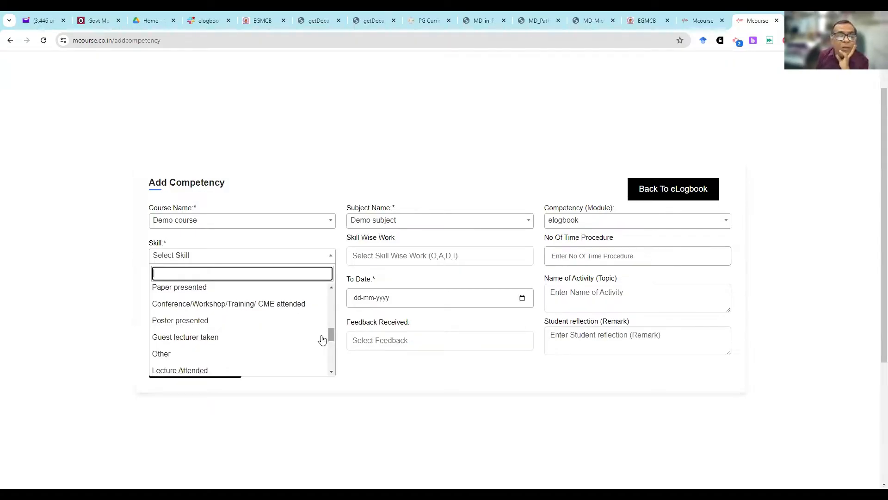
left_click(291, 307)
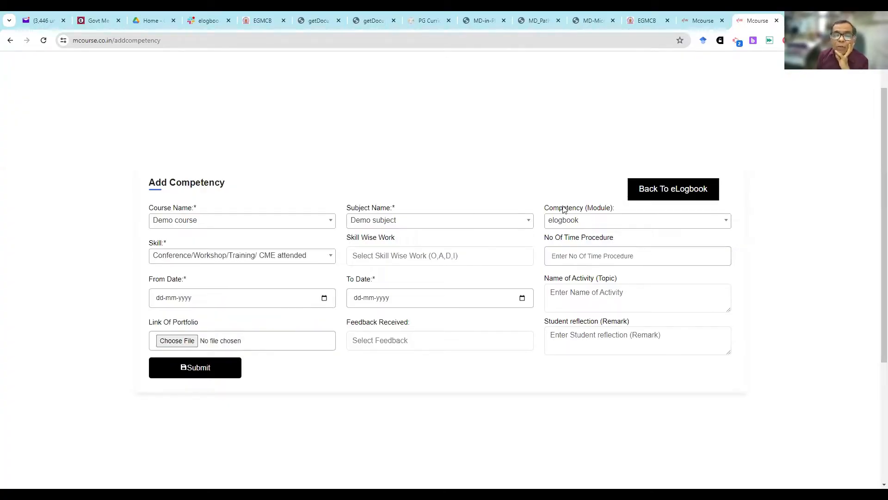
left_click(453, 256)
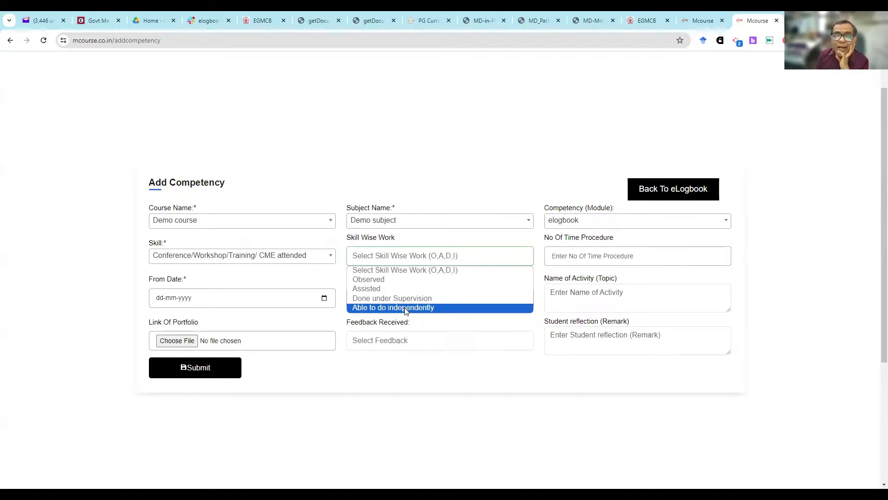
left_click(405, 280)
left_click(578, 258)
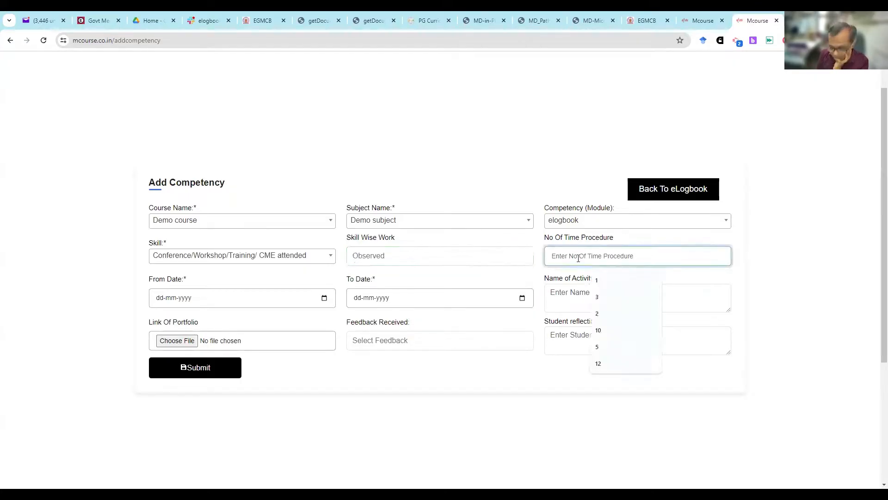
type("1")
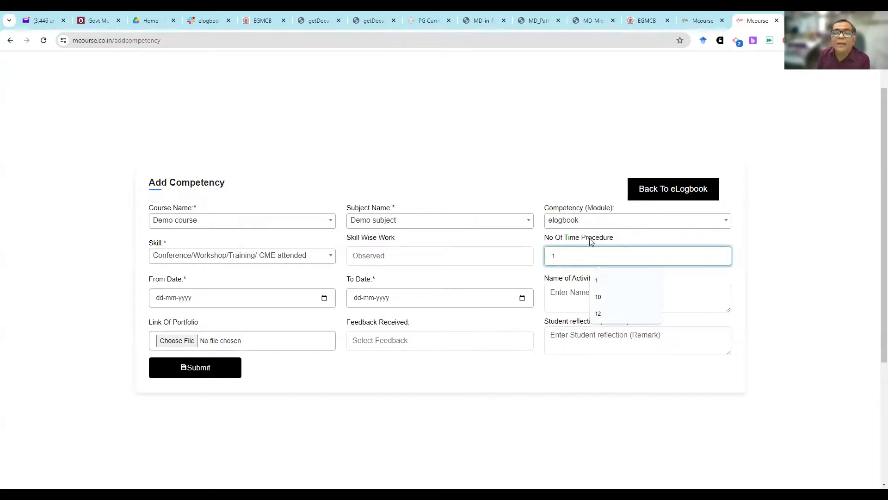
- Review the e-log book requirement in section 5.2 (v) of the NMC regulations PDF, then return to the Add Competency form
left_click(372, 20)
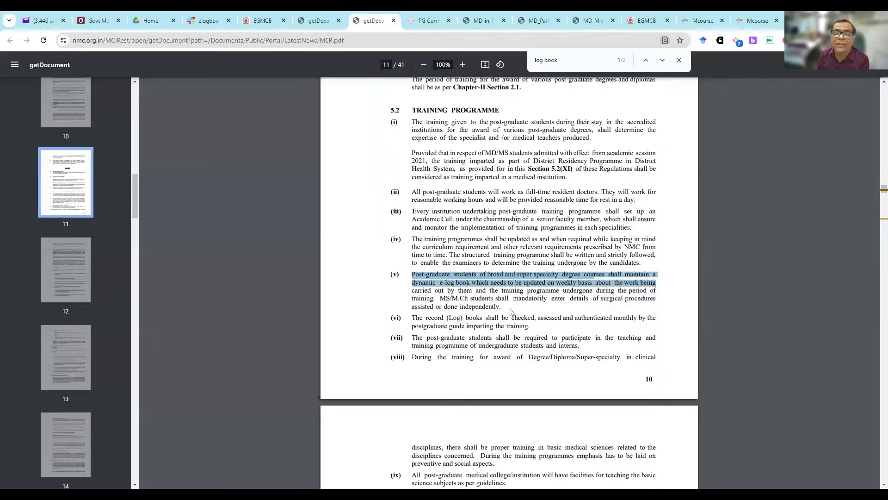
left_click(485, 419)
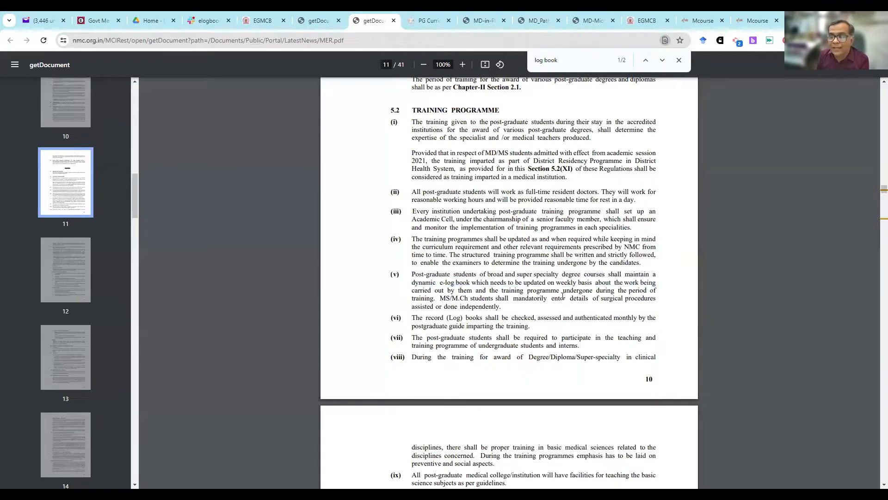
left_click_drag(415, 273, 652, 278)
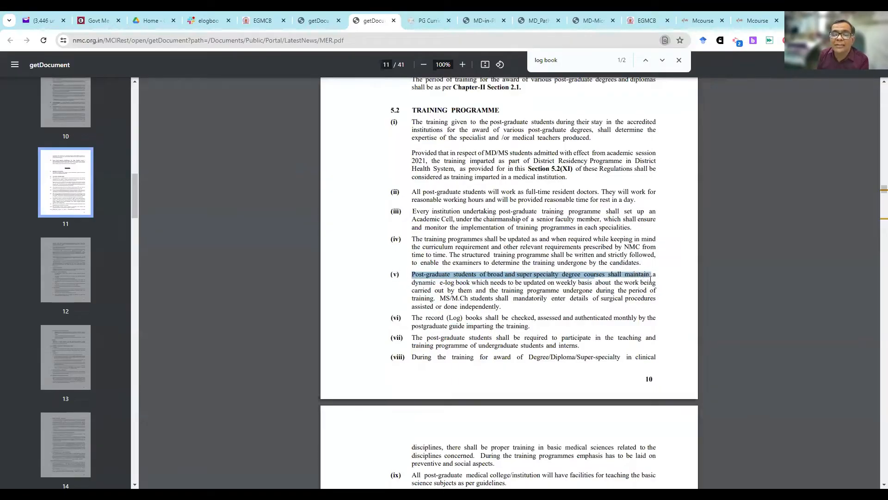
left_click_drag(434, 283, 512, 288)
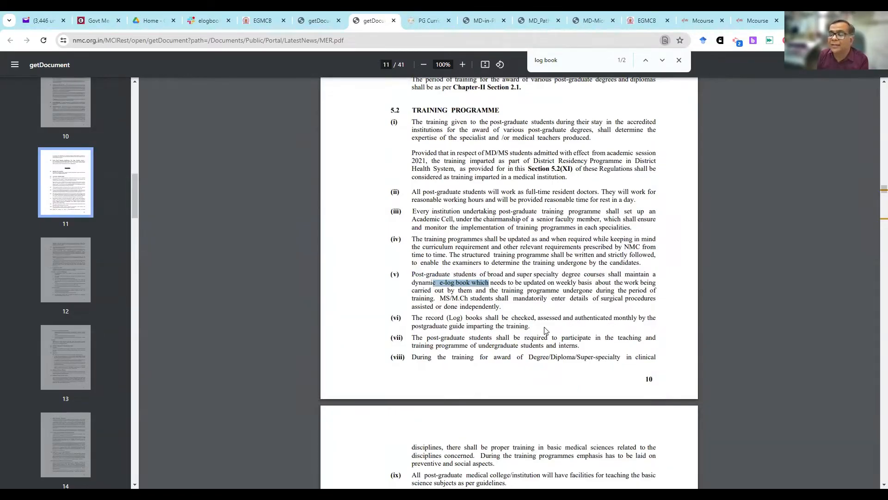
left_click(758, 21)
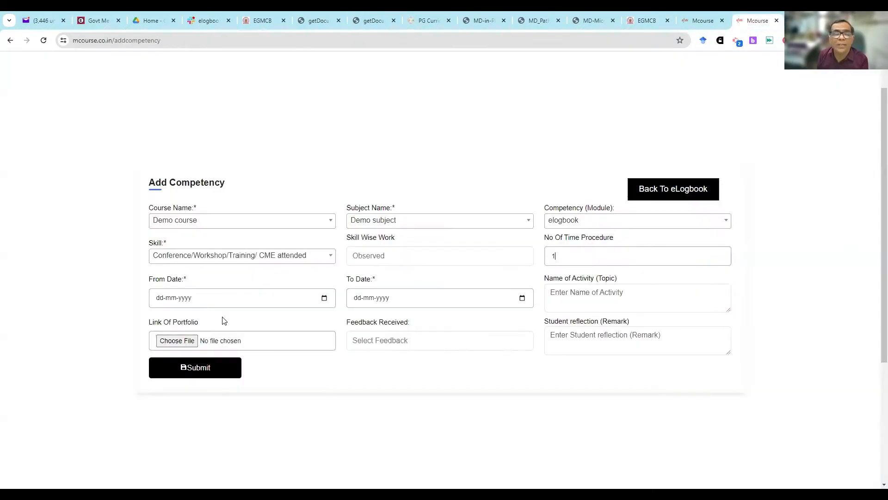
- Set the competency's From Date to 23-06-2024
left_click(324, 297)
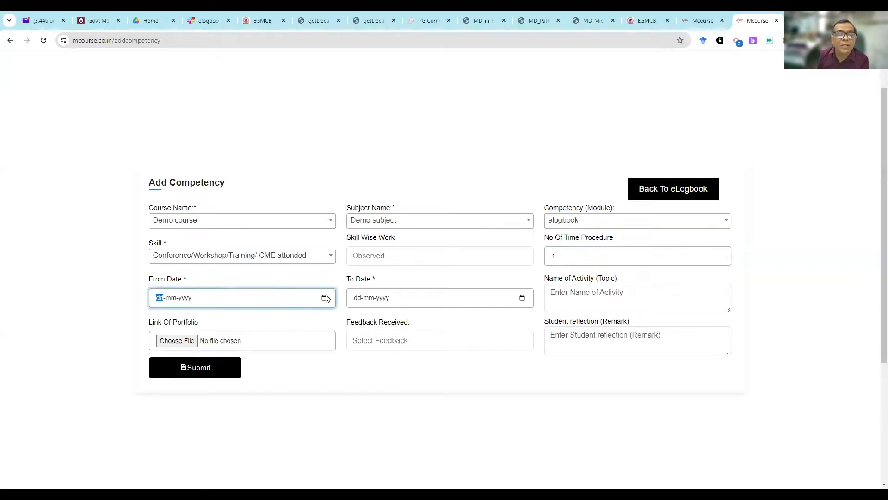
left_click(325, 297)
left_click(178, 318)
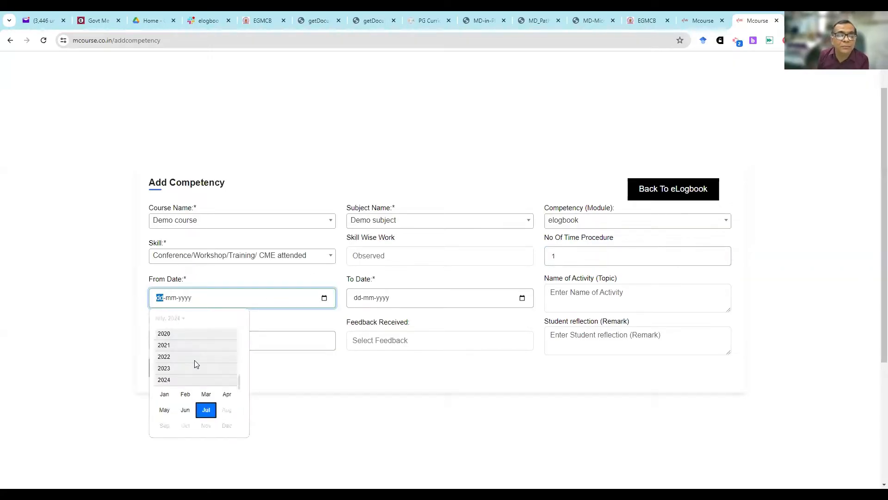
left_click(184, 411)
left_click(161, 400)
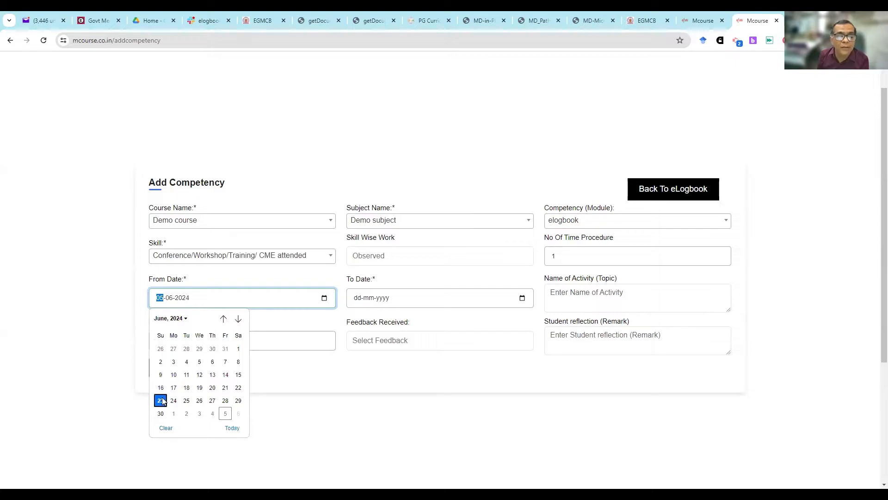
- Set the competency's To Date to 29-06-2024
left_click(527, 301)
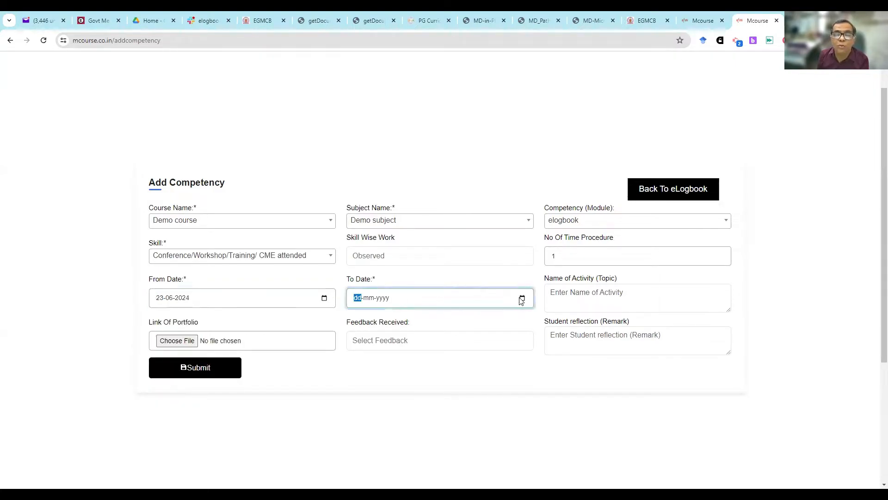
left_click(521, 298)
left_click(364, 318)
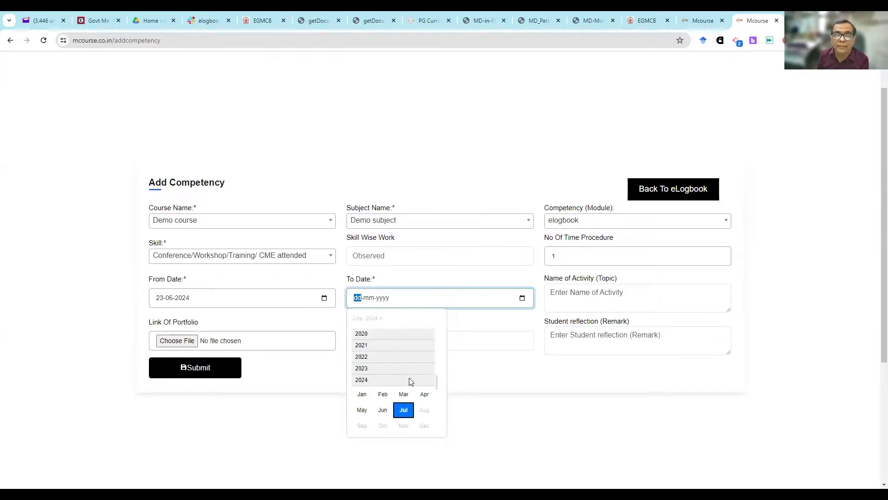
left_click(383, 409)
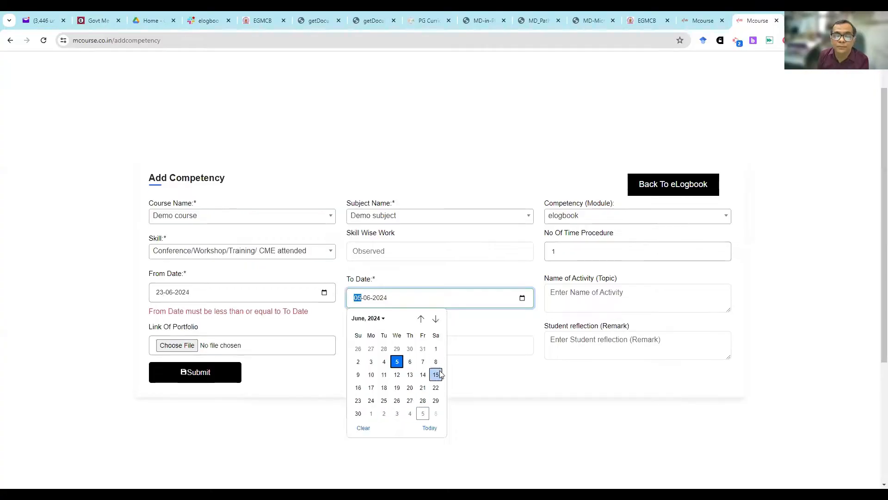
left_click(436, 400)
- Enter "wORKSHOP ON eLOGBOOK" as the name of the activity
left_click(570, 256)
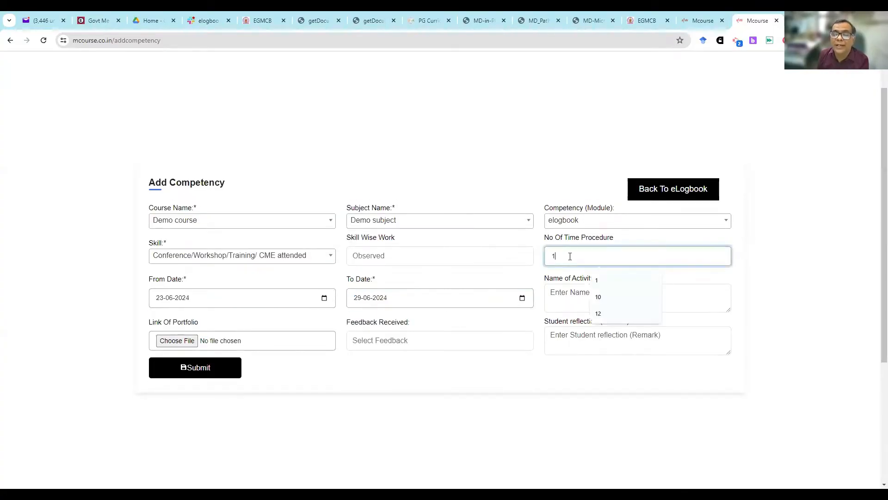
left_click(563, 296)
type("w")
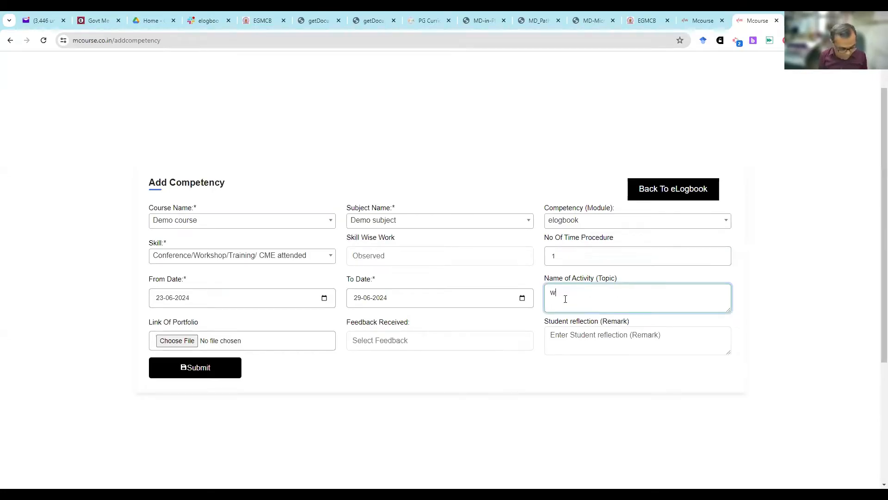
type("ORKSHOP OIN")
key("BackSpace")
key("BackSpace")
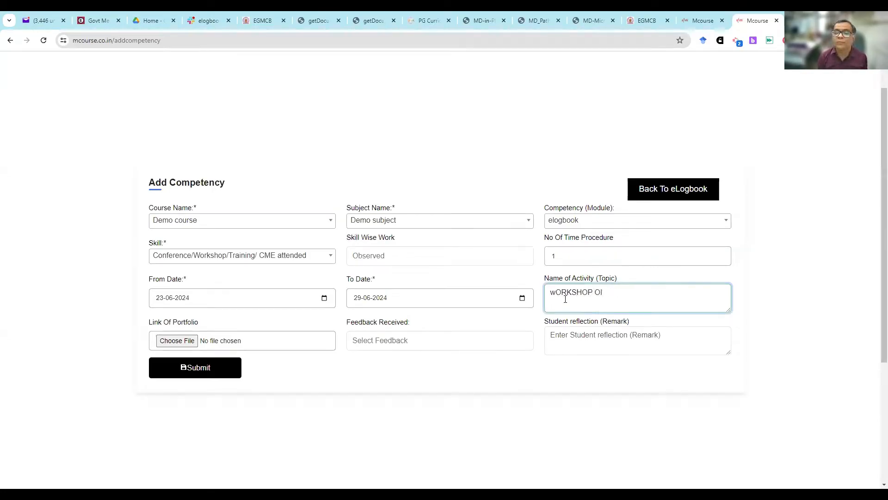
type("N eLO")
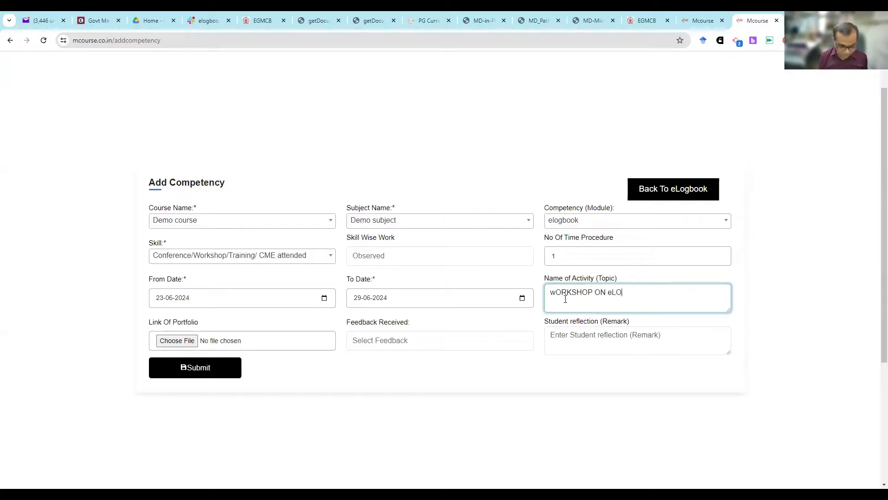
type("GBOOK")
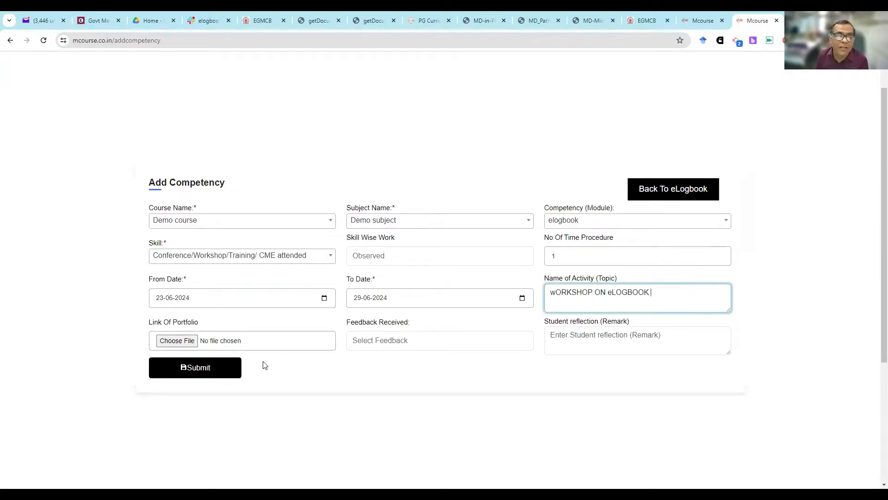
- Attach the file Microbiology Logbook V1 from the elog book folder as the portfolio and set Feedback Received to Yes
left_click(189, 340)
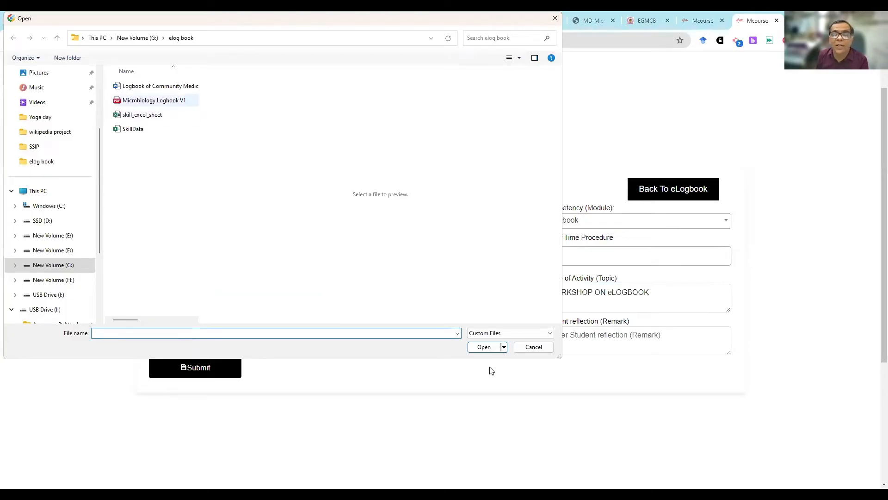
left_click(154, 100)
left_click(483, 349)
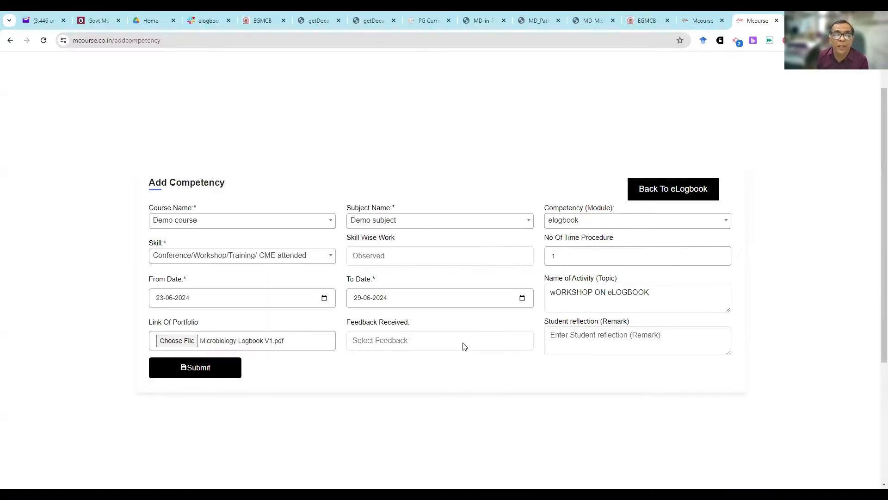
left_click(464, 347)
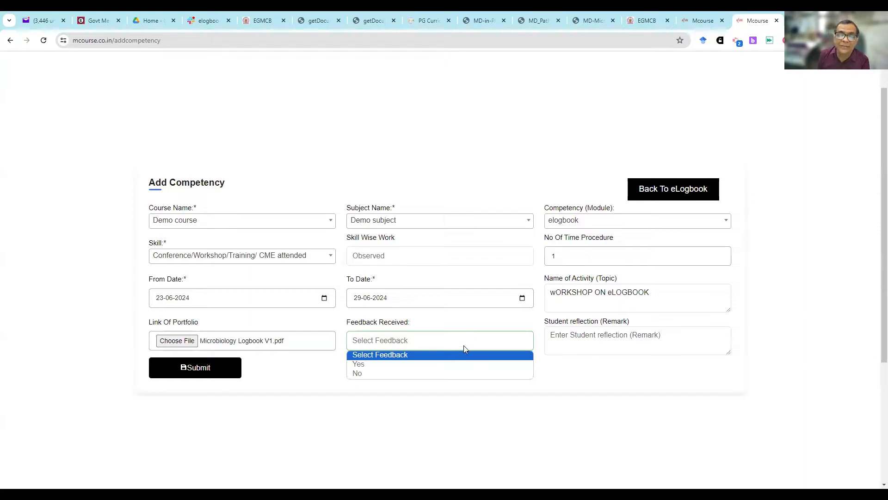
left_click(440, 366)
- Enter the student reflection "i LEARN HOW TO USE ELOGBOOK" and submit the competency
left_click(612, 335)
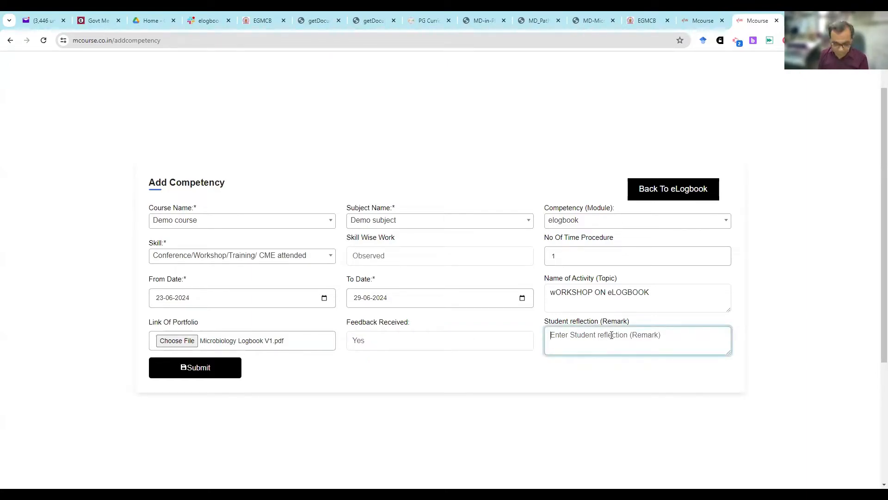
type("i LEARN")
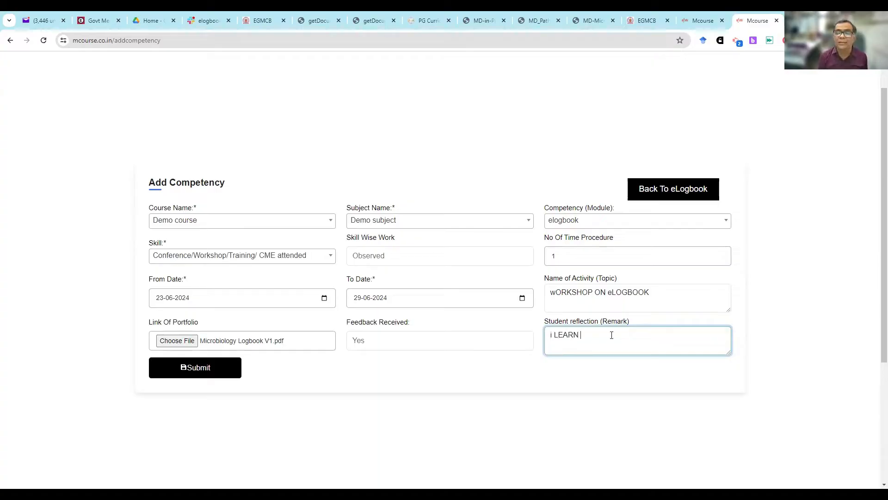
type(" HOW TO USE ELOGBOOK")
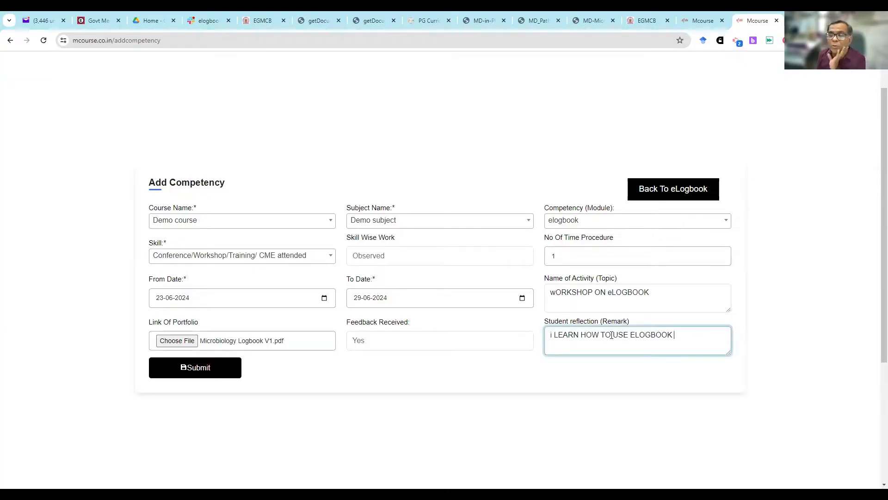
left_click(185, 369)
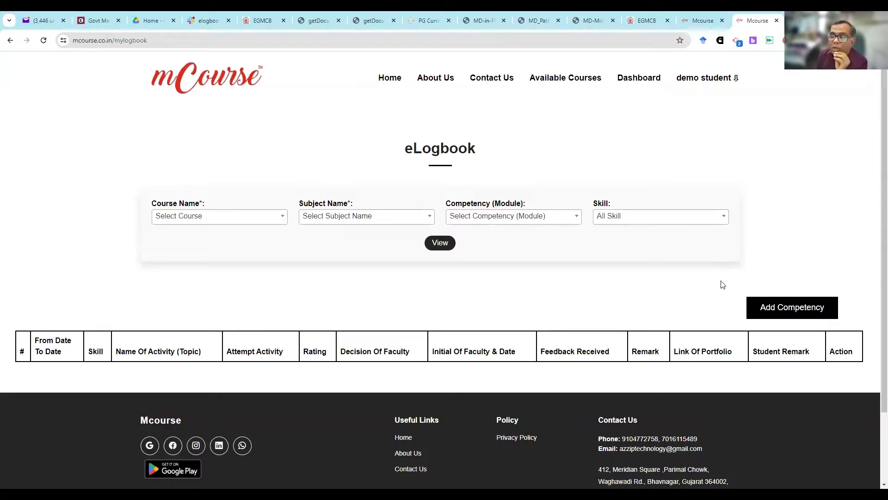
- List the eLogbook entries for Demo course and Demo subject, and check the "wORKSHOP ON eLOGBOOK" activity
left_click(764, 313)
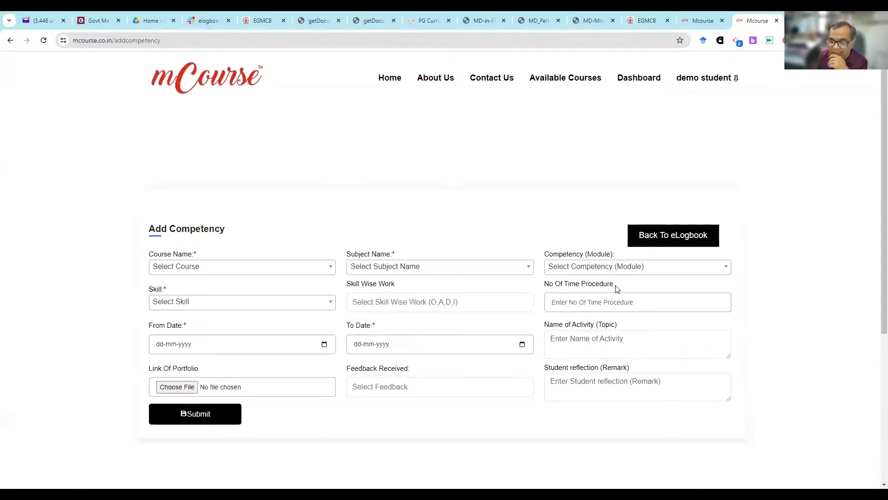
left_click(665, 239)
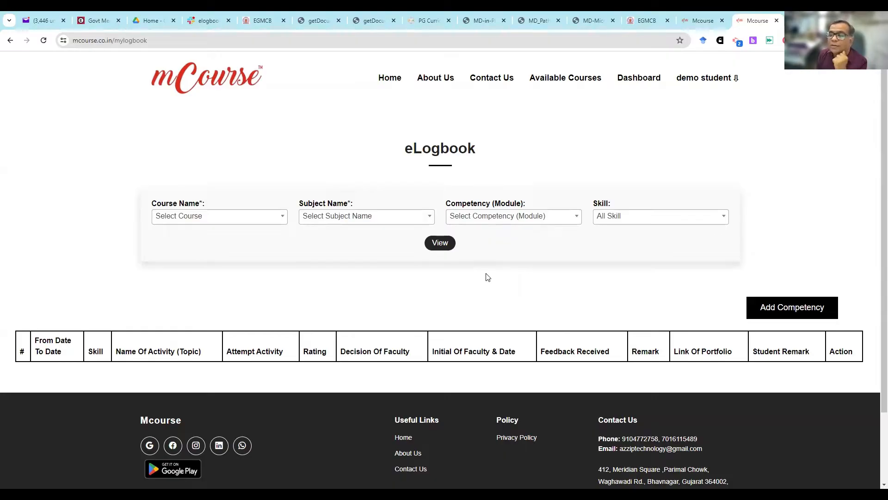
left_click(251, 216)
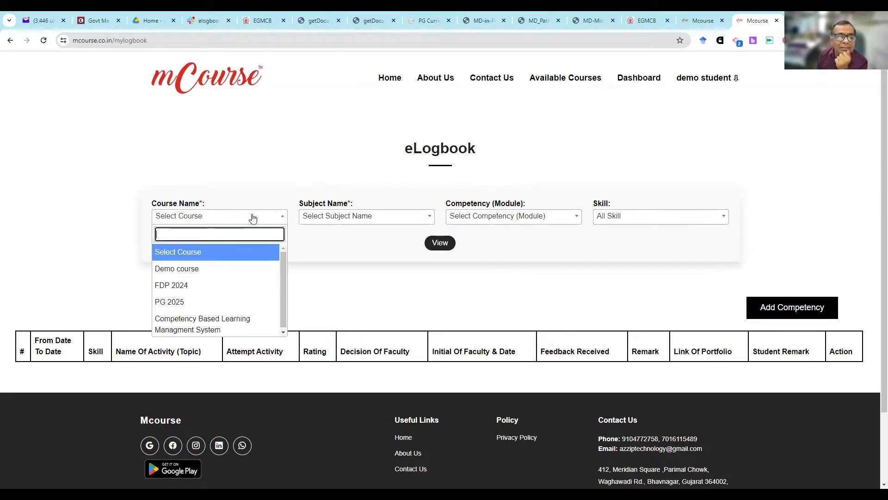
left_click(242, 268)
left_click(374, 218)
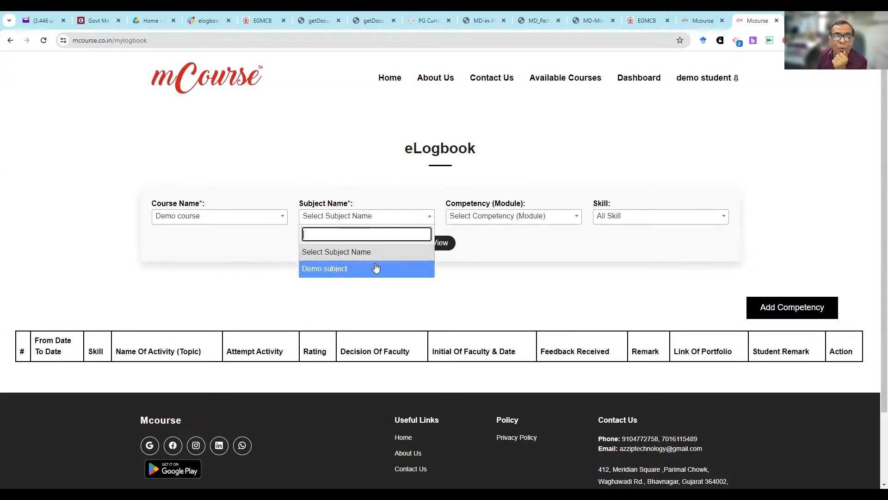
left_click(376, 266)
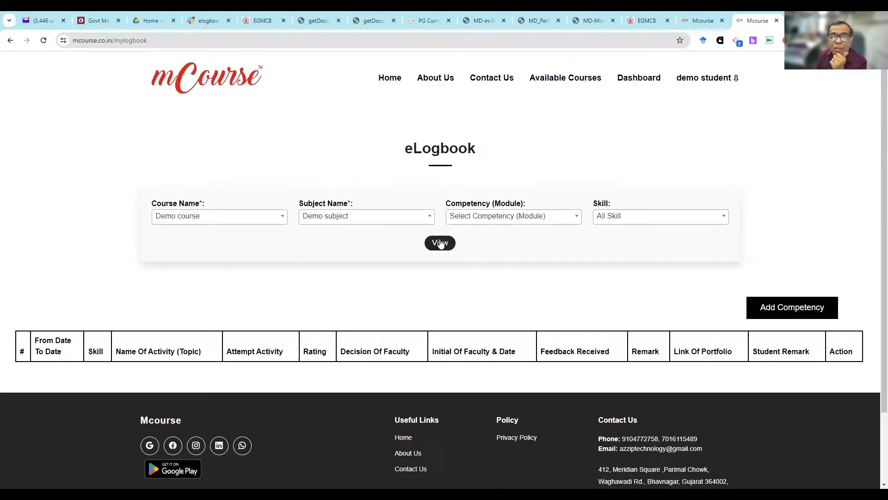
left_click(440, 243)
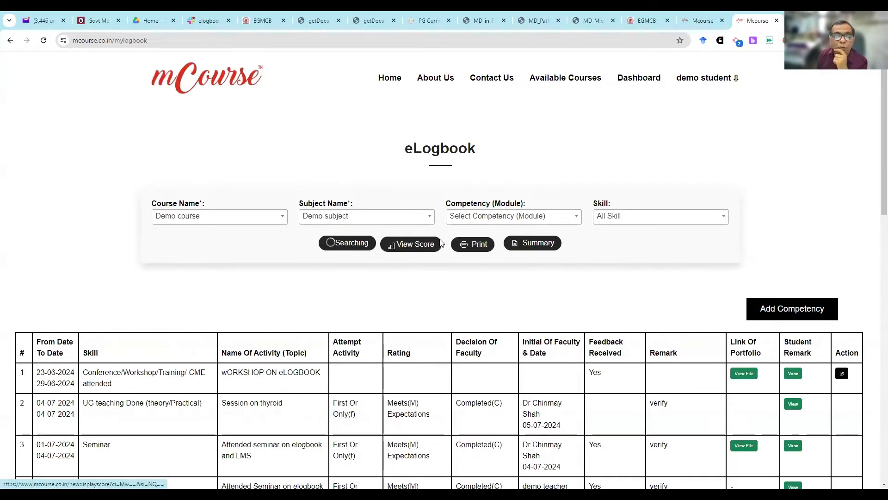
scroll(441, 243, "down", 2)
left_click_drag(222, 280, 329, 281)
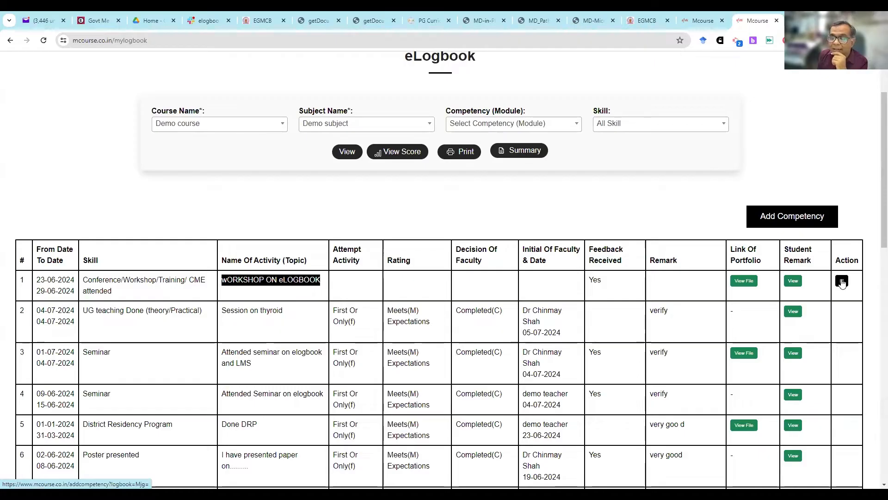
- Edit the workshop entry, correct its activity name to "WORKSHOP ON eLOGBOOK" and submit the change
left_click(842, 283)
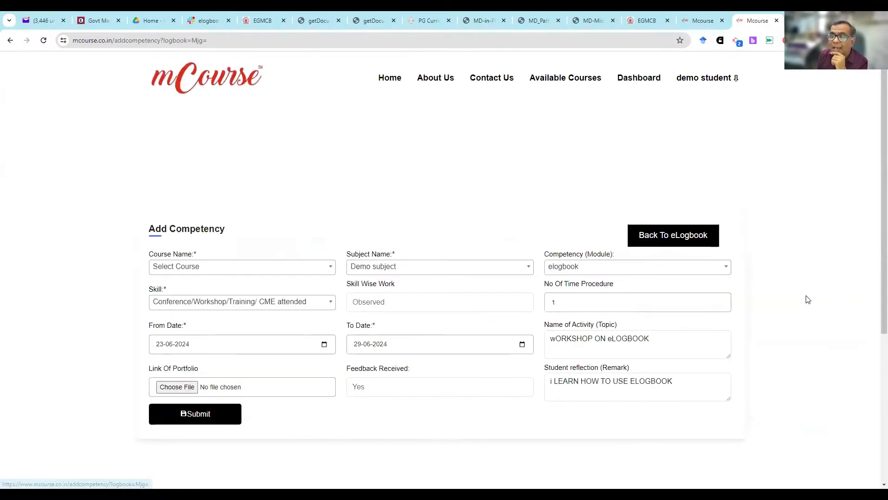
scroll(557, 242, "down", 2)
left_click(558, 243)
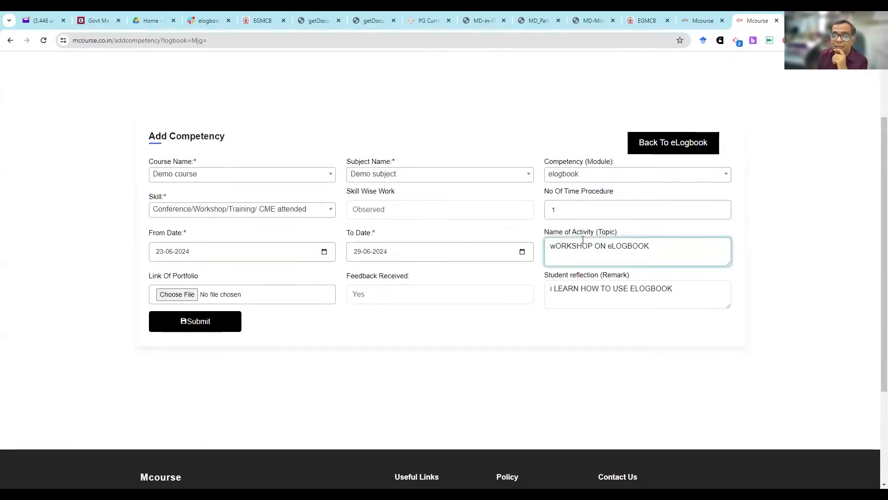
key("BackSpace")
type("W")
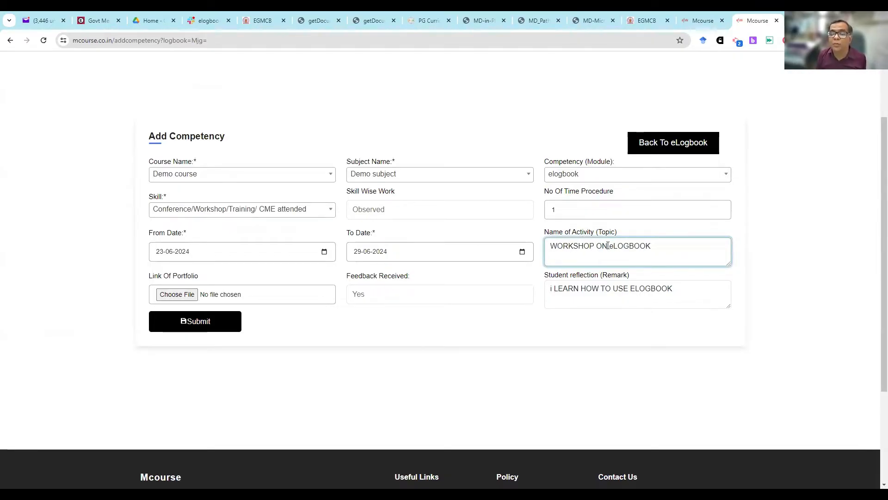
left_click(208, 326)
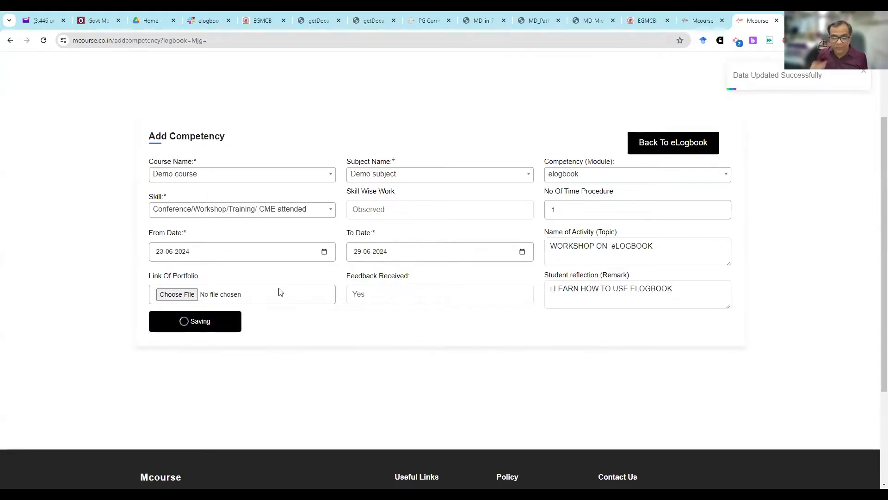
- List the eLogbook entries for Demo course and Demo subject again
left_click(208, 217)
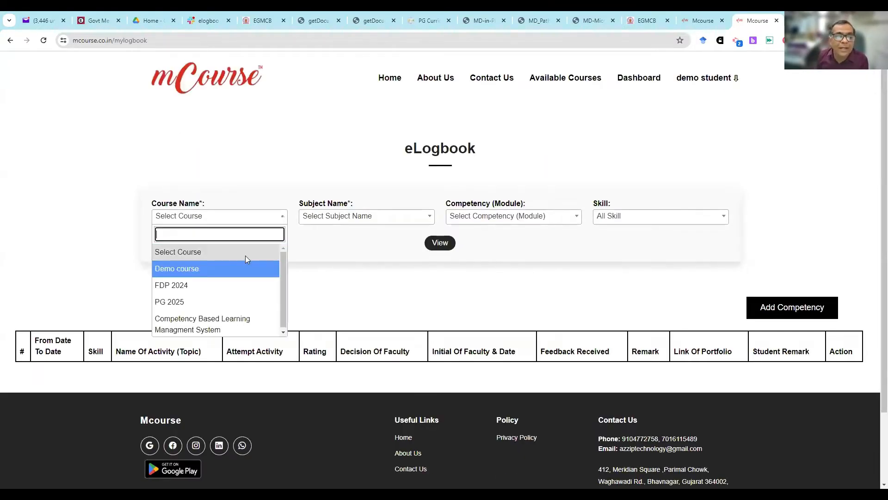
left_click(244, 264)
left_click(360, 219)
left_click(343, 265)
left_click(445, 242)
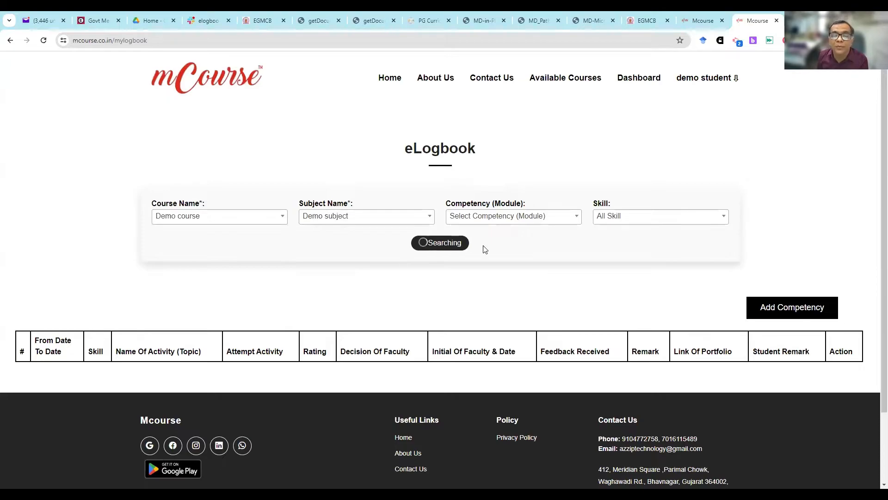
scroll(833, 241, "down", 3)
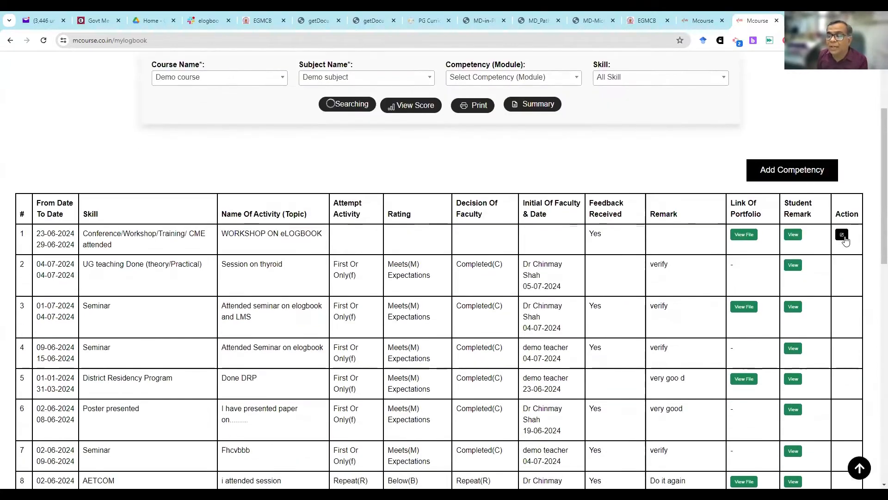
- Examine the logbook list, comparing the attempt, rating, faculty decision and remark fields of the new workshop entry with the earlier entries
scroll(850, 293, "down", 8)
scroll(849, 293, "down", 5)
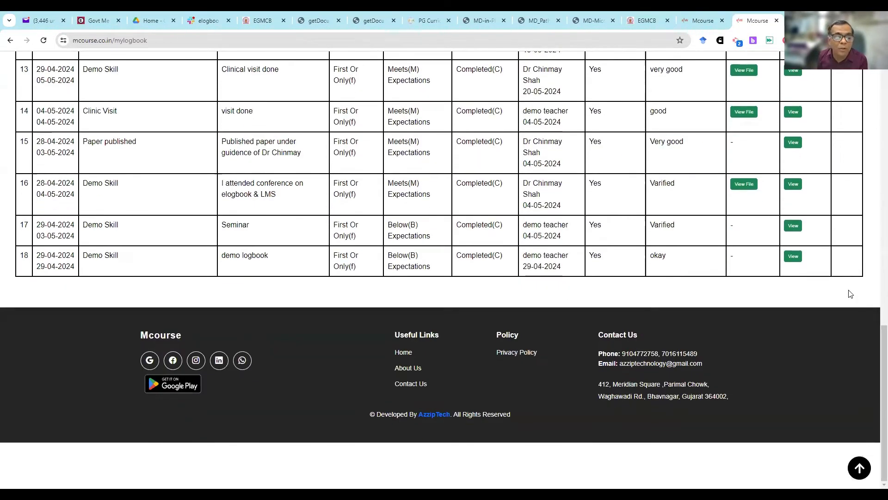
scroll(849, 294, "up", 8)
scroll(850, 294, "up", 8)
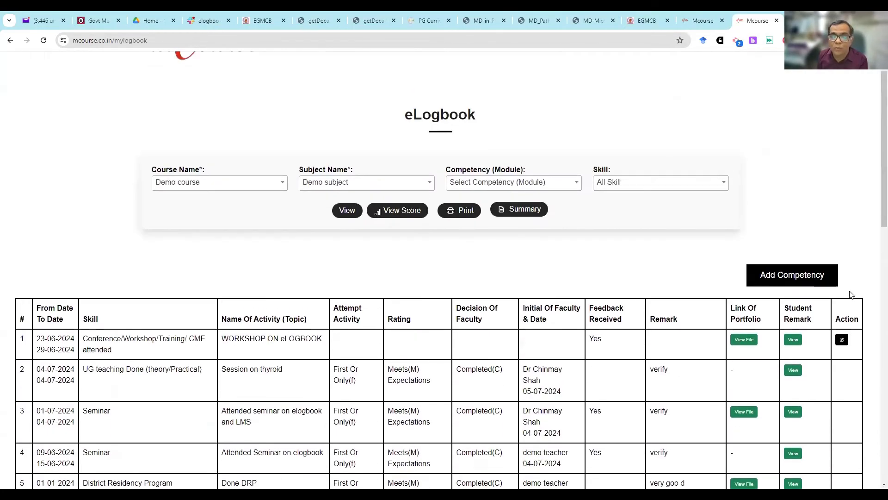
scroll(656, 345, "down", 2)
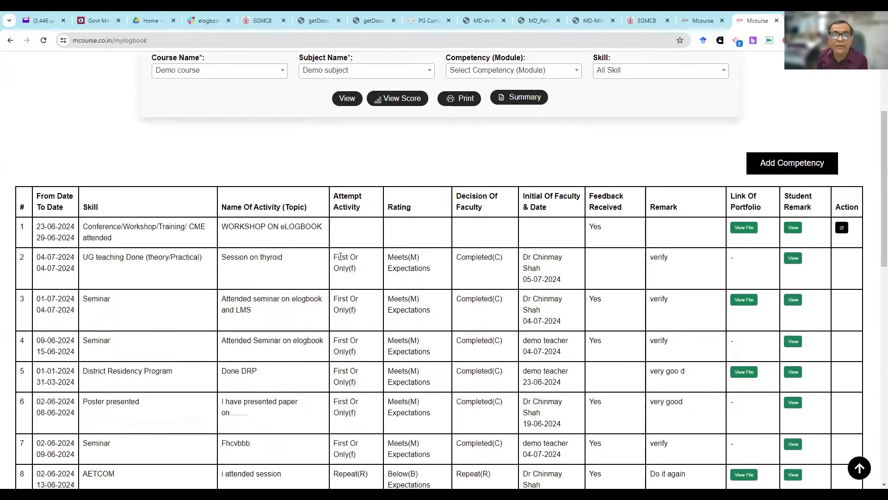
left_click_drag(338, 257, 678, 267)
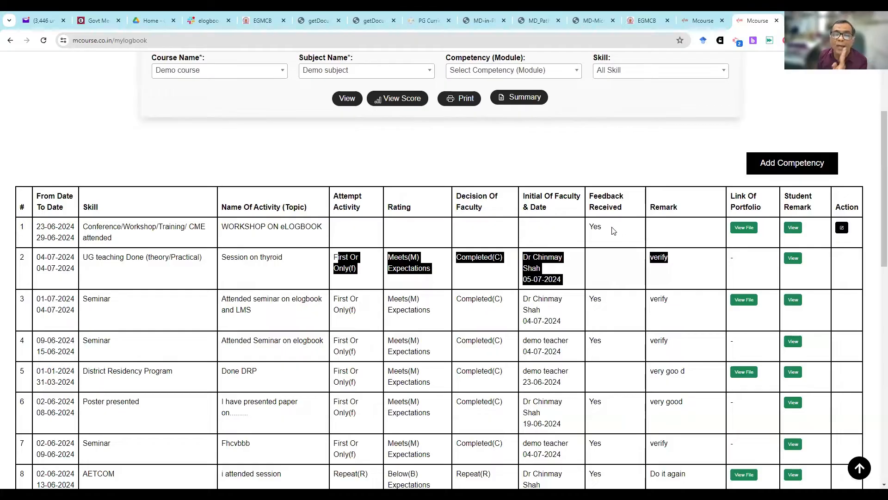
scroll(603, 227, "up", 3)
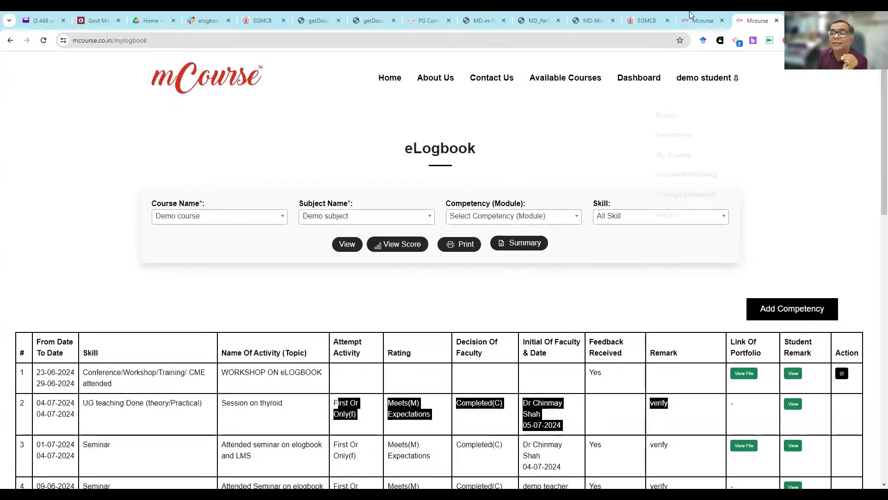
- Switch to the mCourse admin site and list the logbook entries of all students for Demo course and Demo subject
left_click(700, 20)
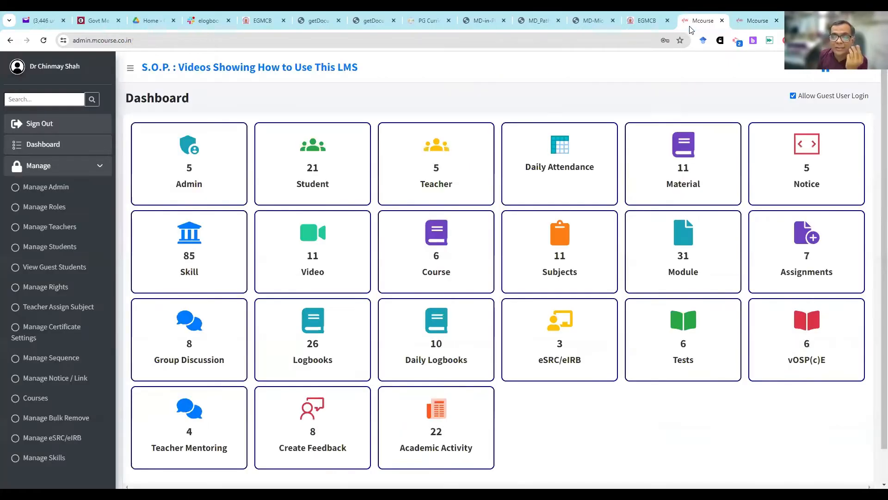
left_click(350, 315)
left_click(192, 175)
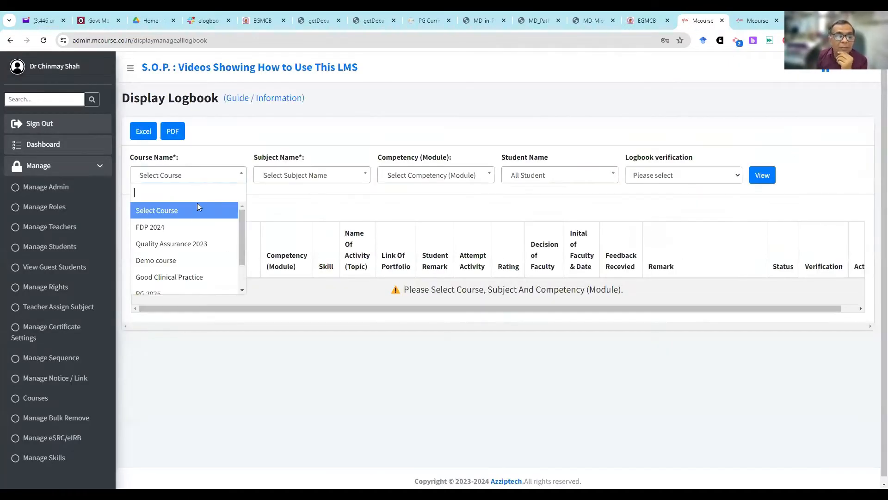
left_click(204, 260)
left_click(287, 180)
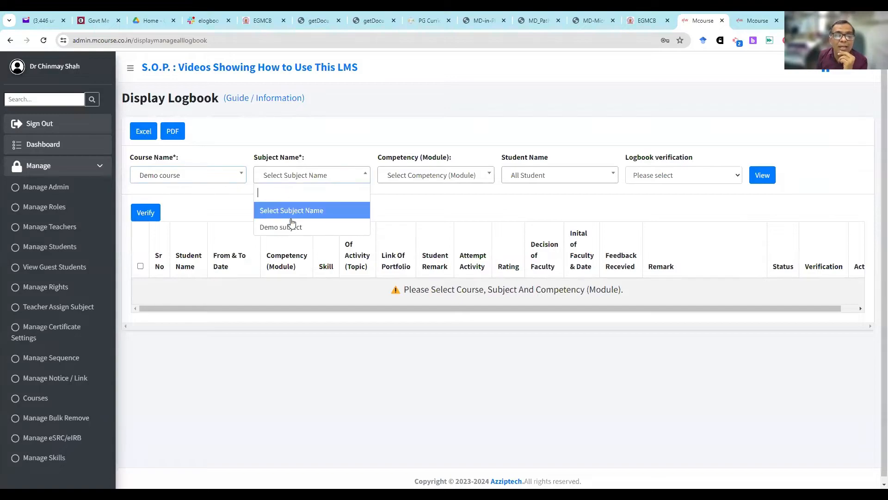
left_click(288, 228)
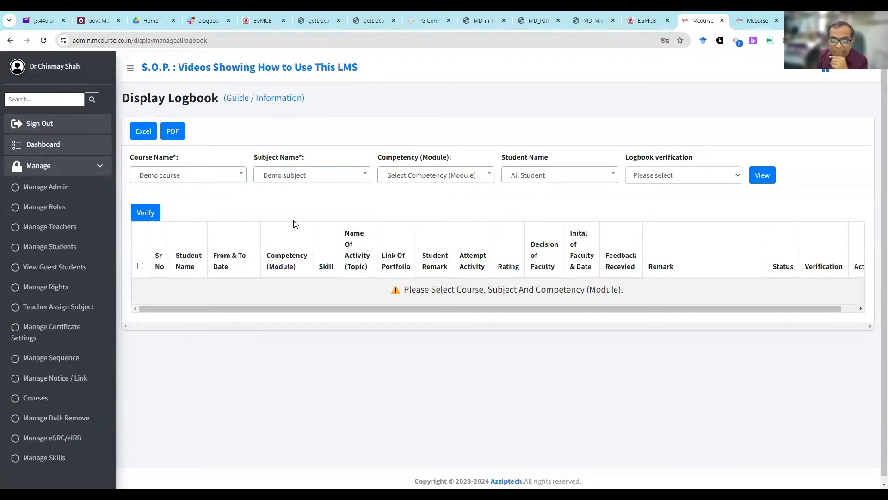
left_click(569, 181)
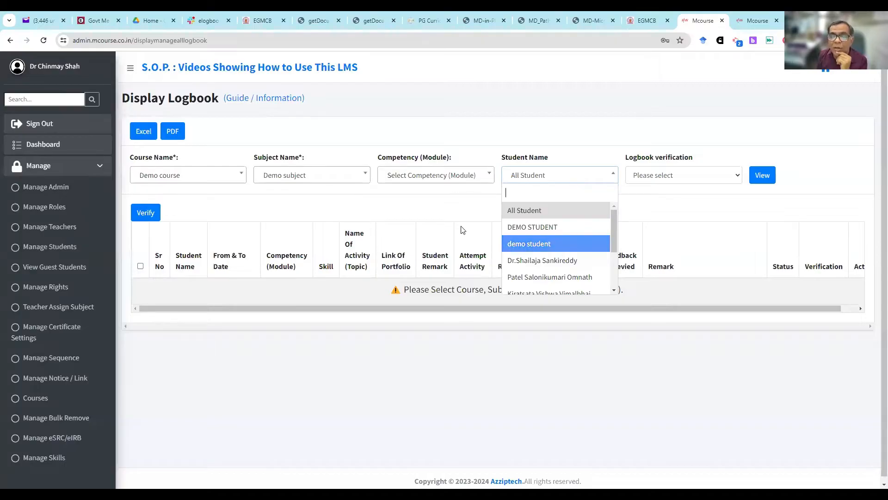
left_click(552, 213)
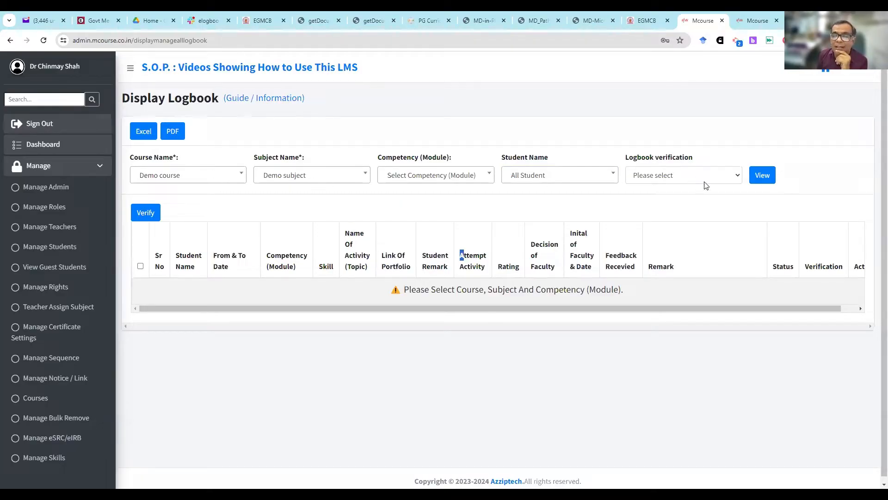
left_click(763, 181)
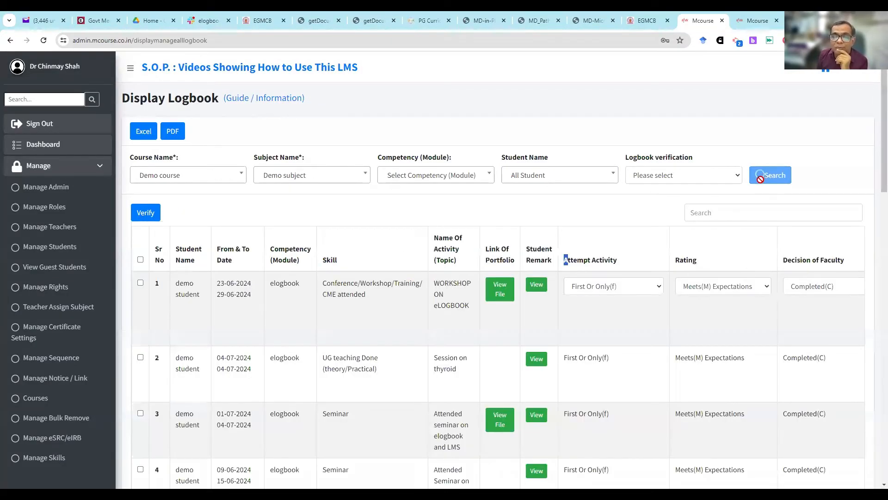
- Review the attempt activity options for the WORKSHOP ON eLOGBOOK entry and keep First Or Only(f)
scroll(529, 264, "down", 7)
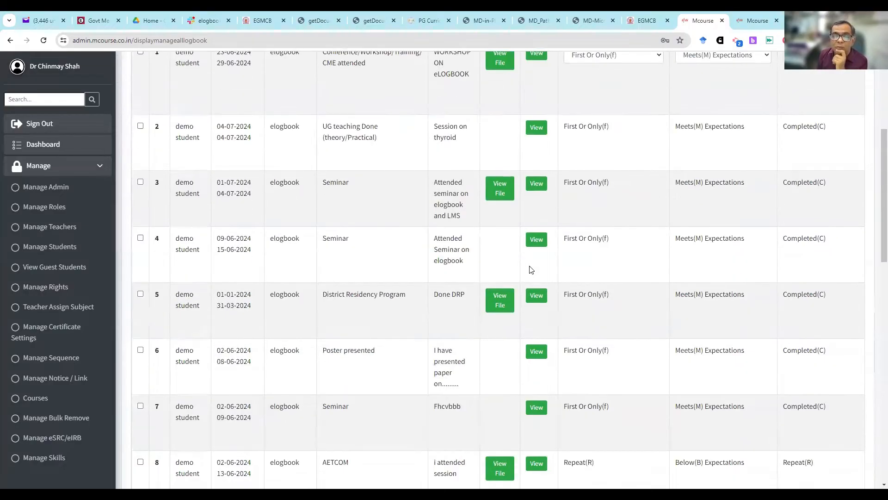
scroll(529, 265, "up", 8)
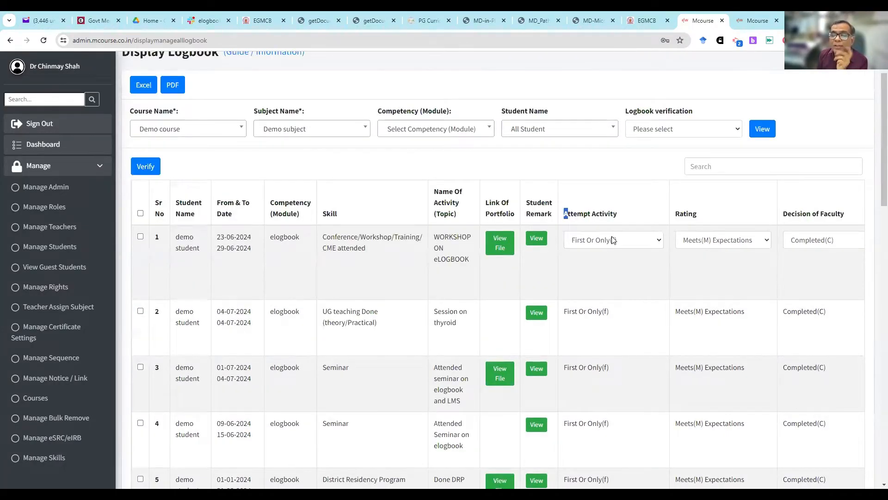
left_click(619, 239)
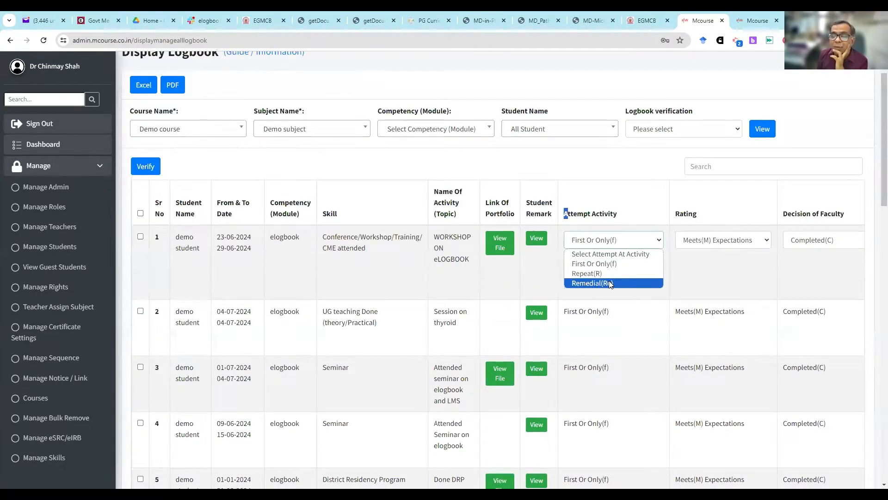
left_click(606, 245)
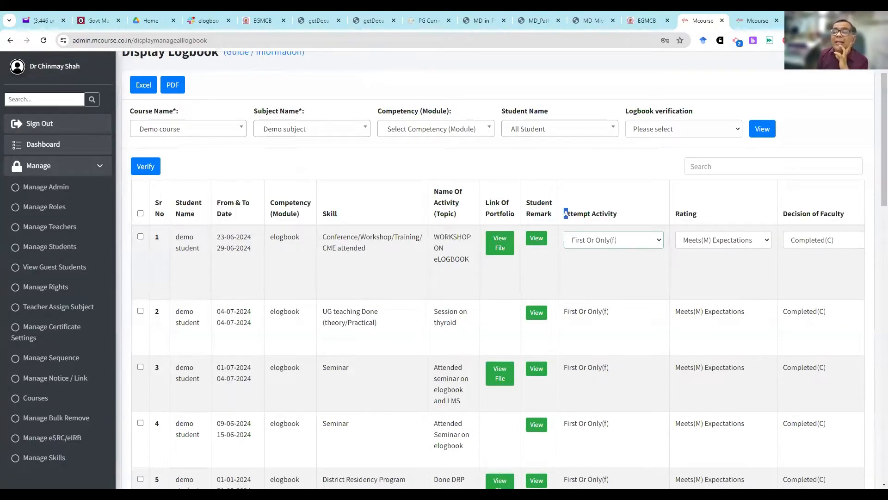
- Search the web in a new tab for "LOGBBOK GUIDE NMC" and open the NMC guidelines for preparing a logbook
key("ctrl+t")
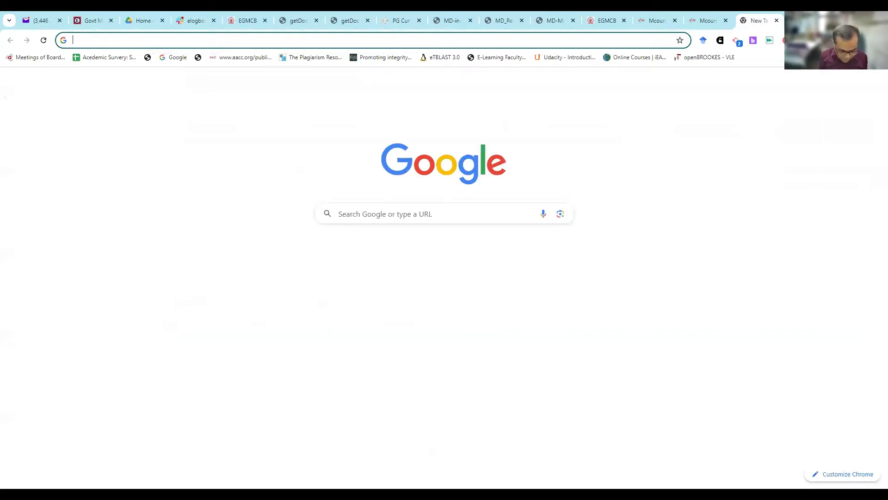
type("LOGBBOK GHU")
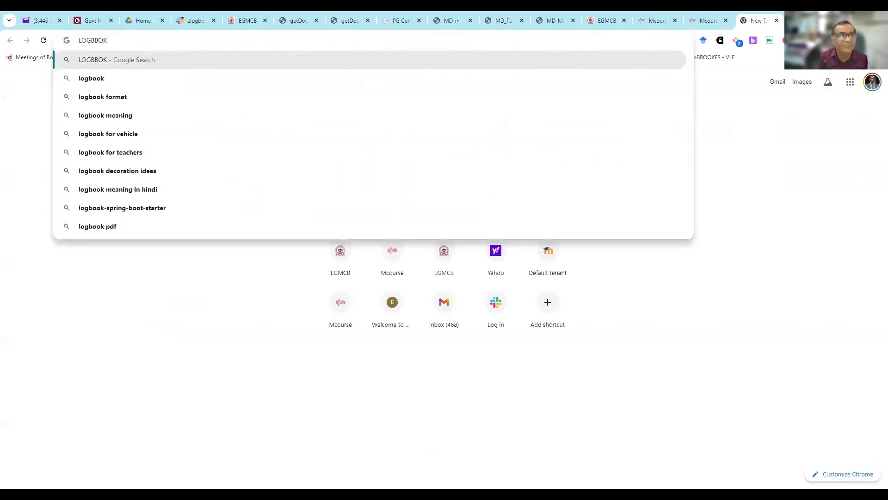
key("BackSpace")
key("BackSpace")
type("U")
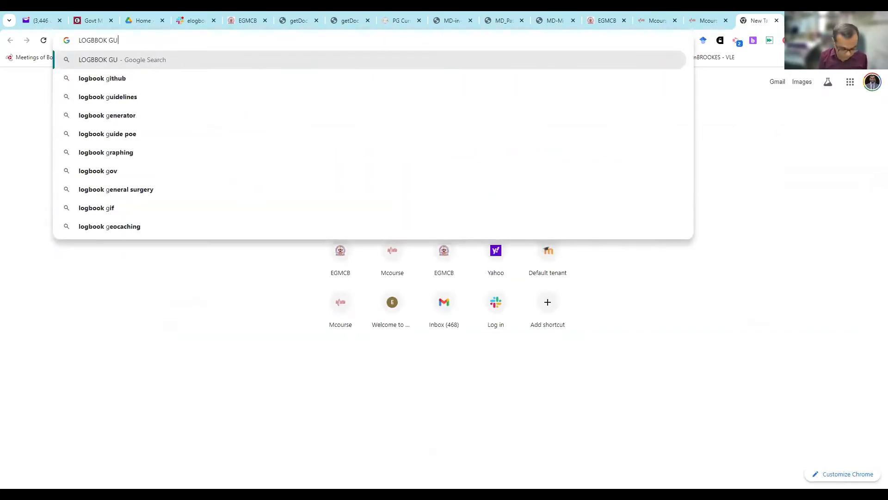
type("IDE NMC")
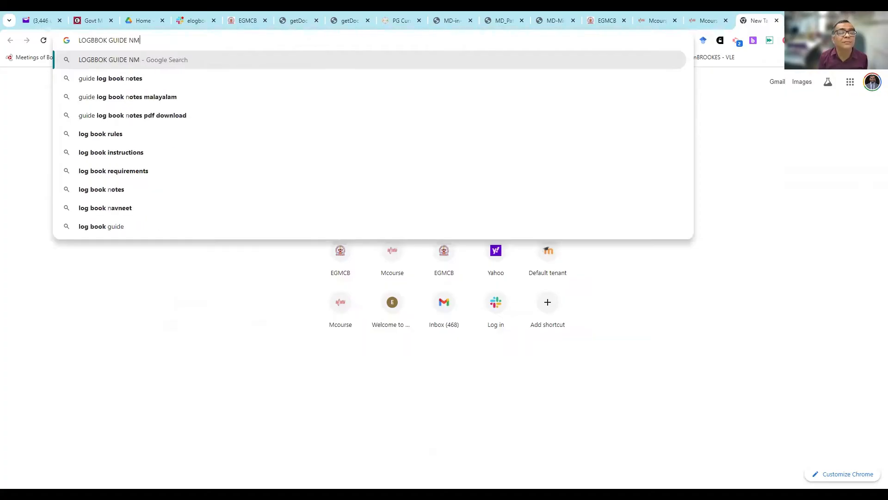
key("Return")
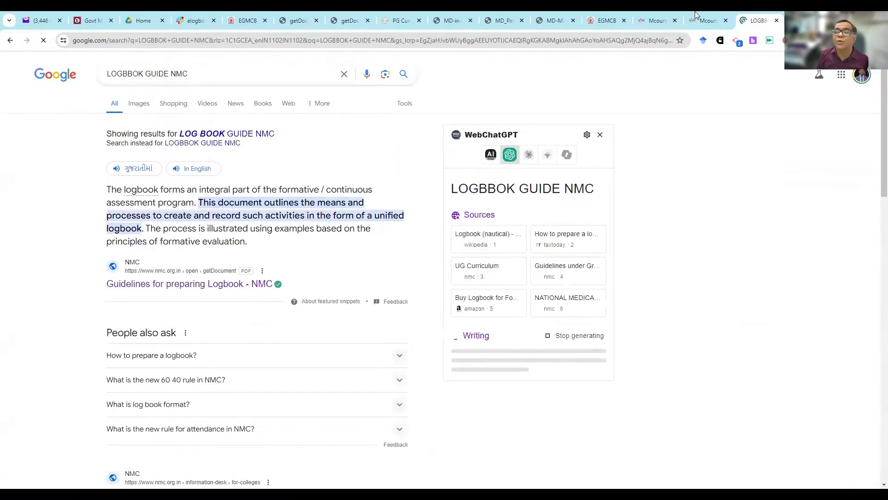
- Back in the admin logbook, rate the workshop entry Meets(M) Expectations with the faculty decision Completed(C)
left_click(661, 18)
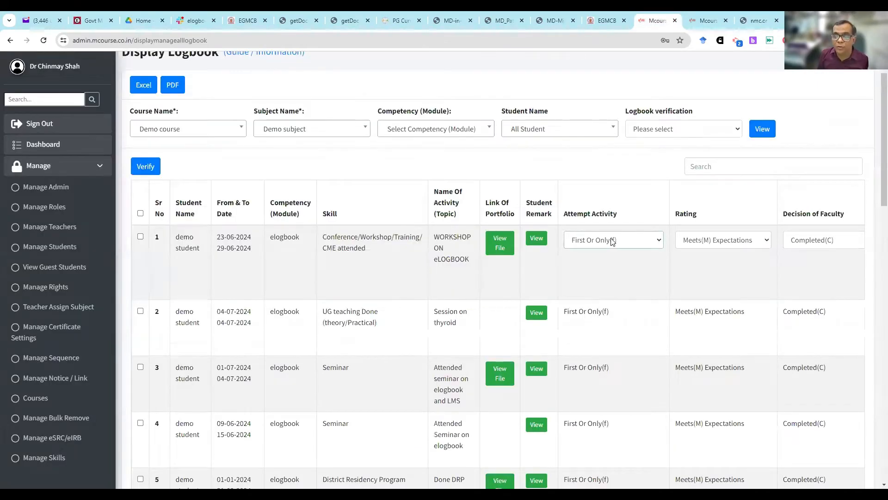
left_click(721, 241)
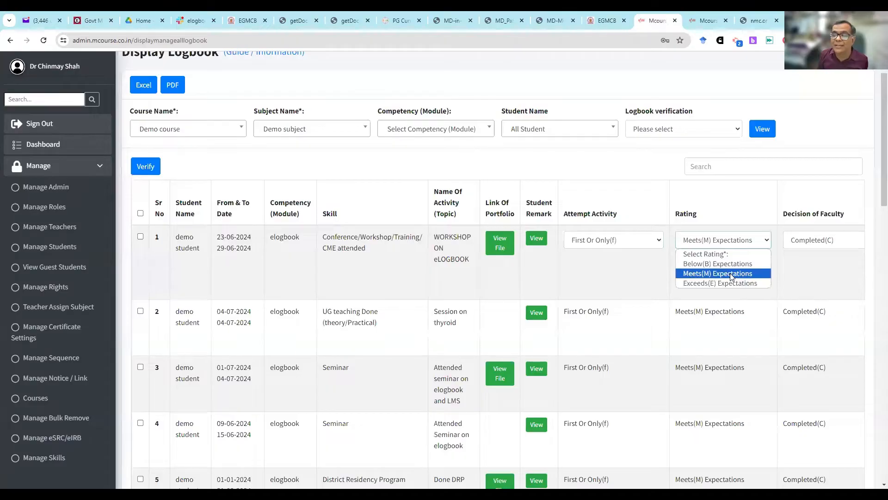
left_click(730, 273)
left_click(816, 239)
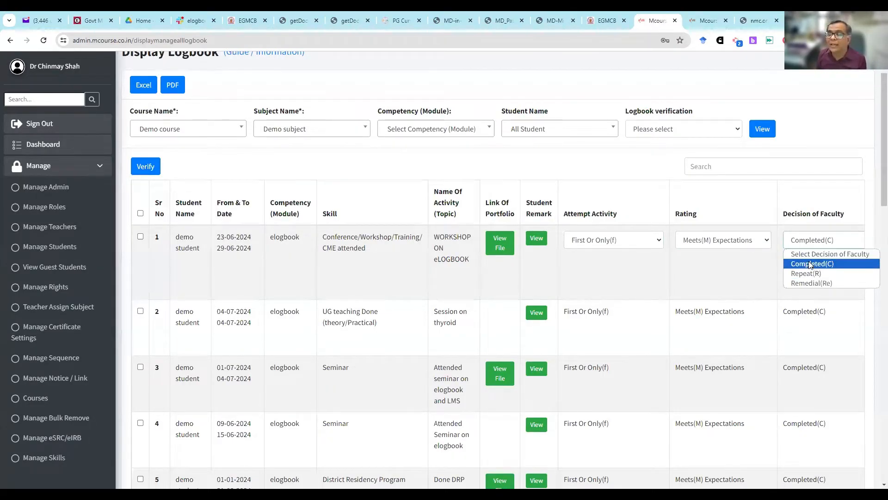
left_click(809, 261)
key("Down")
key("Down")
key("Up")
key("Up")
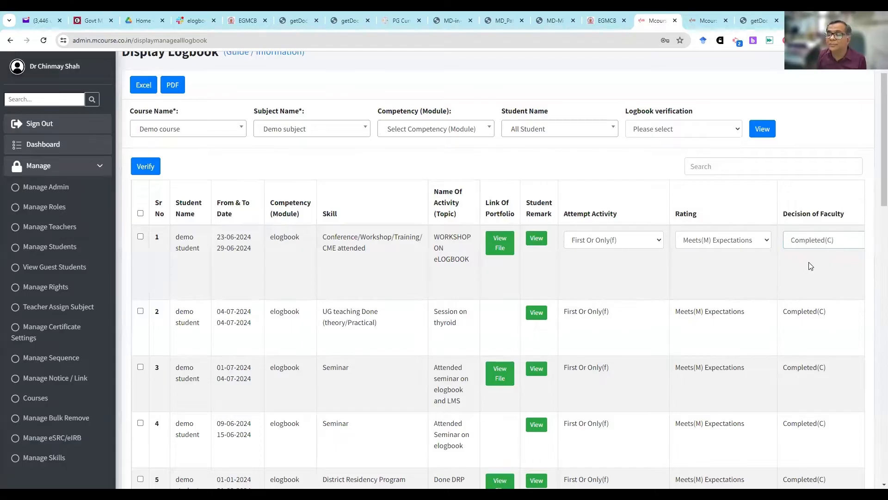
- Replace the faculty remark on the workshop entry with "vERY GOOD"
key("Tab")
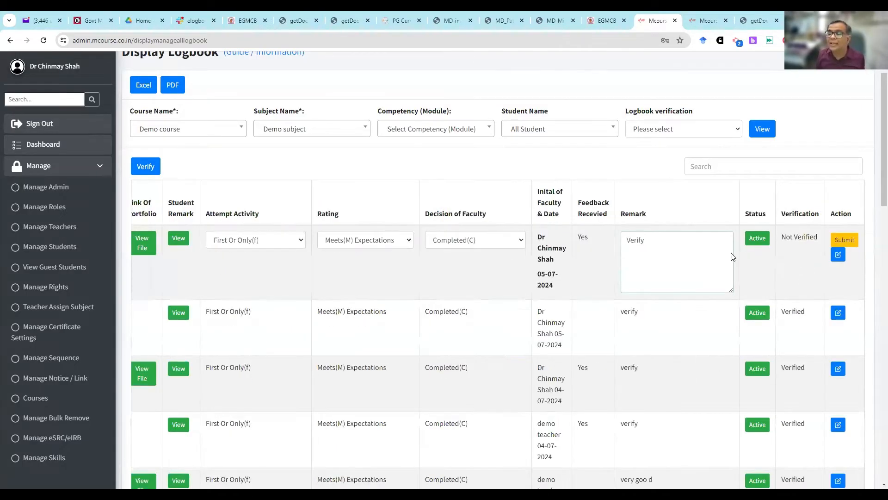
type("Veri")
key("BackSpace")
key("BackSpace")
key("BackSpace")
key("BackSpace")
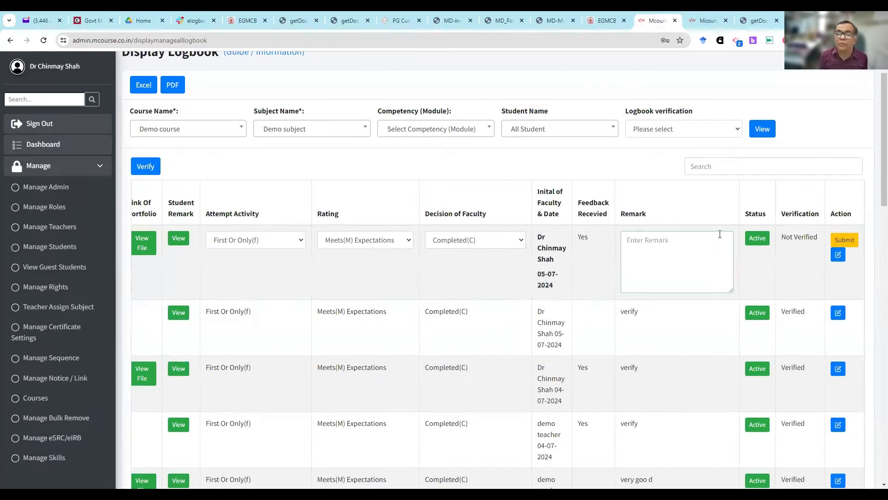
type("vERY GOOD")
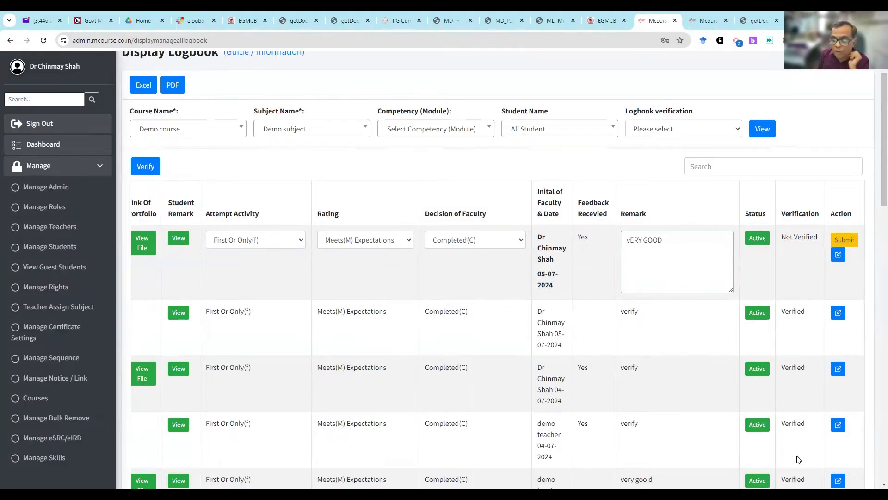
key("Left")
key("Left")
key("Left")
key("Left")
key("Left")
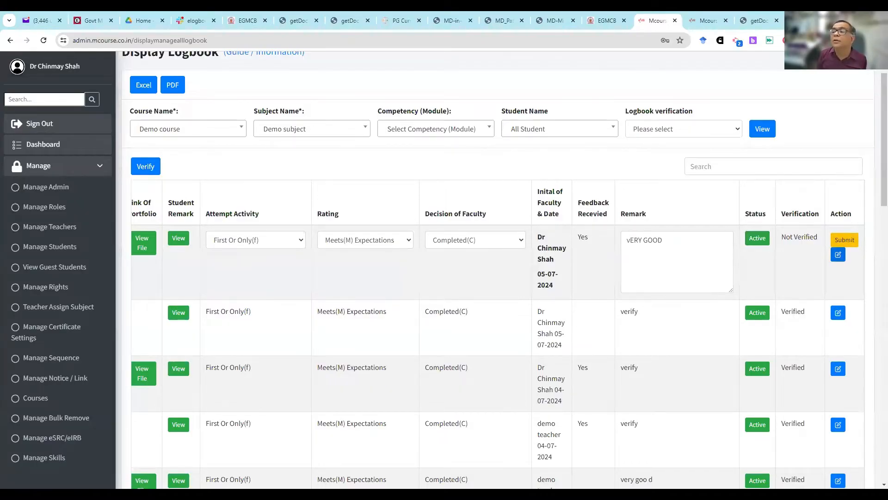
- Select all student entries in the Display Logbook table at once
left_click(881, 41)
left_click(816, 232)
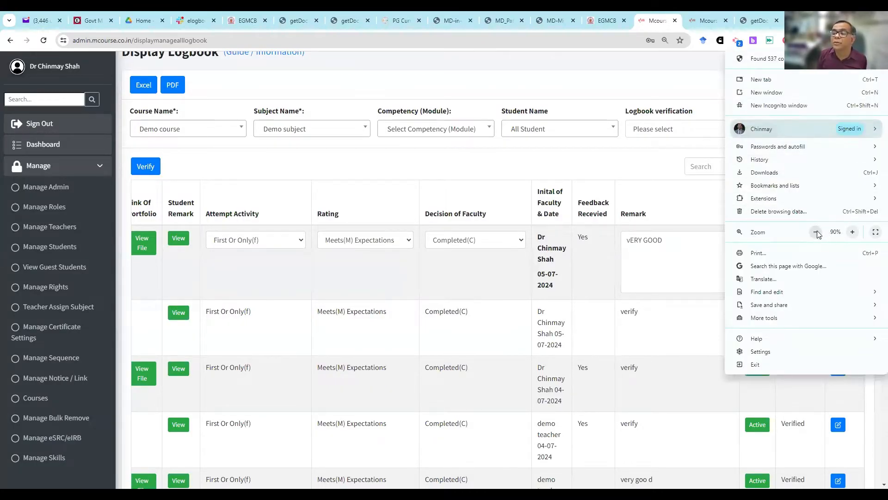
left_click(816, 231)
left_click(816, 231)
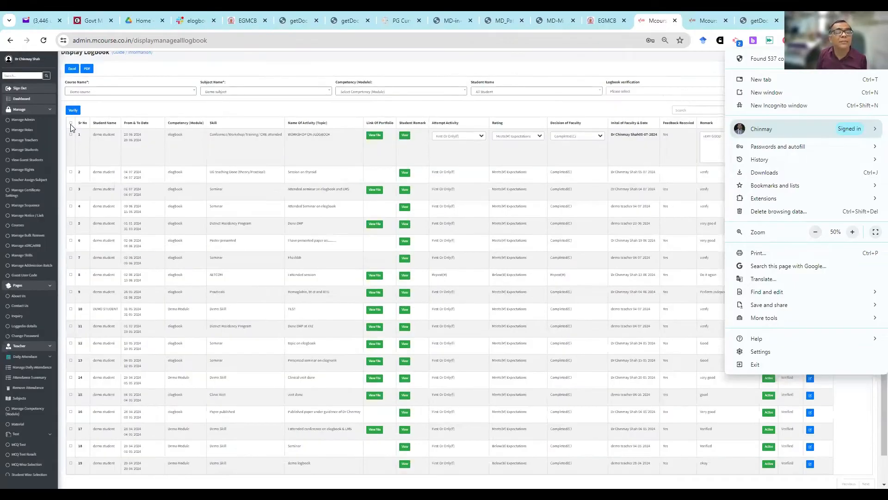
left_click(71, 127)
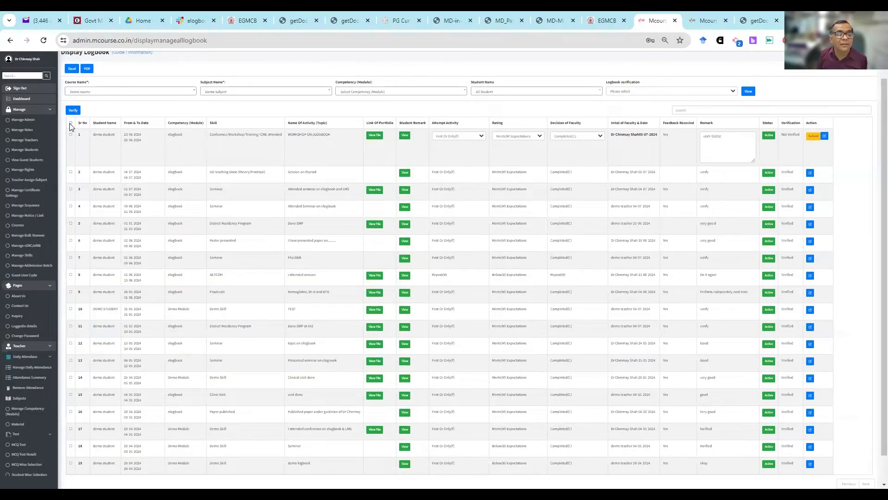
left_click(71, 123)
scroll(653, 351, "down", 1)
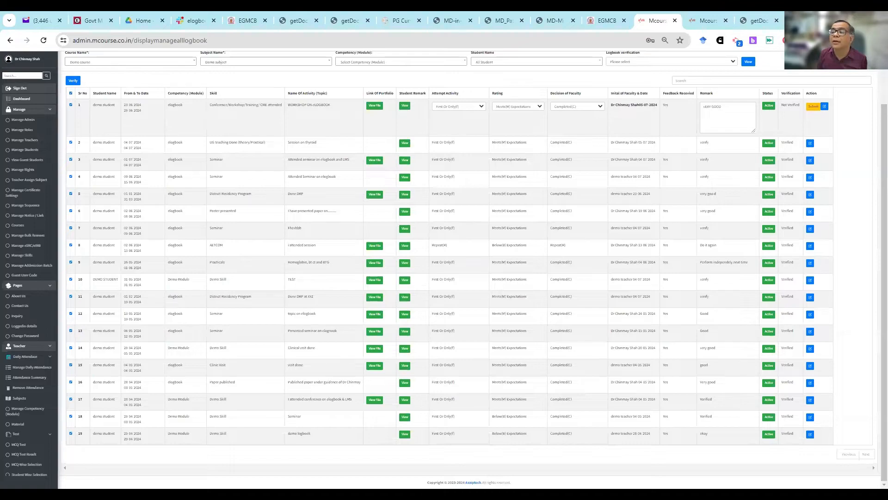
- Open the UG teaching Done (theory/Practical) entry on the thyroid session for editing
left_click(879, 40)
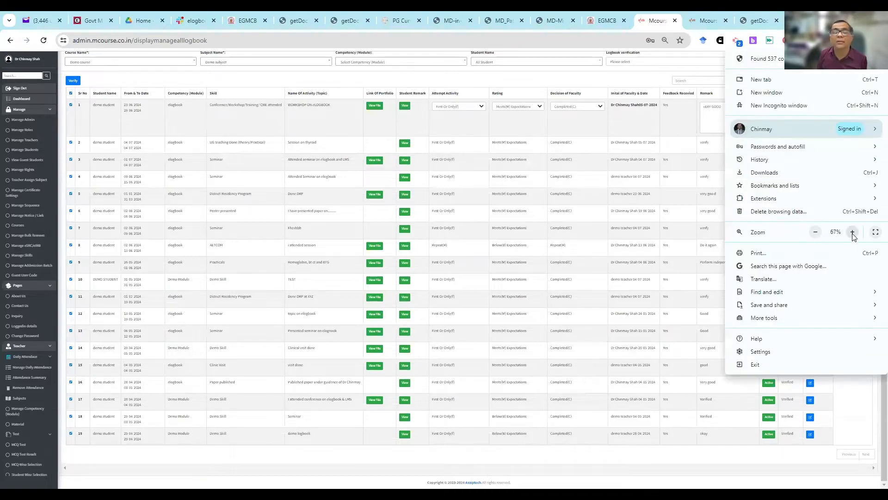
left_click(853, 233)
left_click(853, 233)
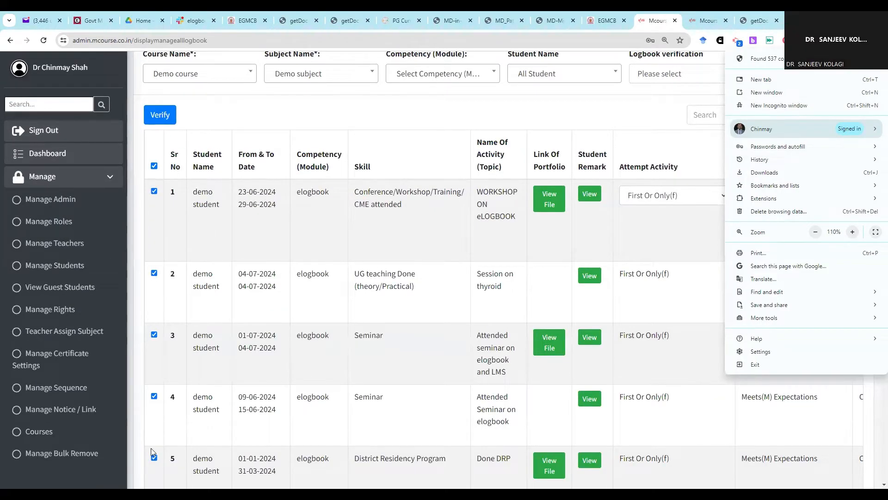
left_click(143, 150)
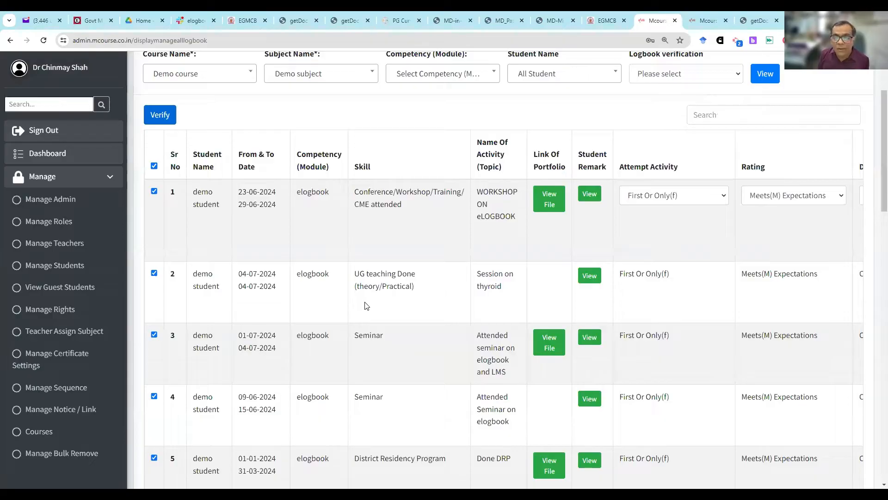
left_click_drag(361, 275, 411, 286)
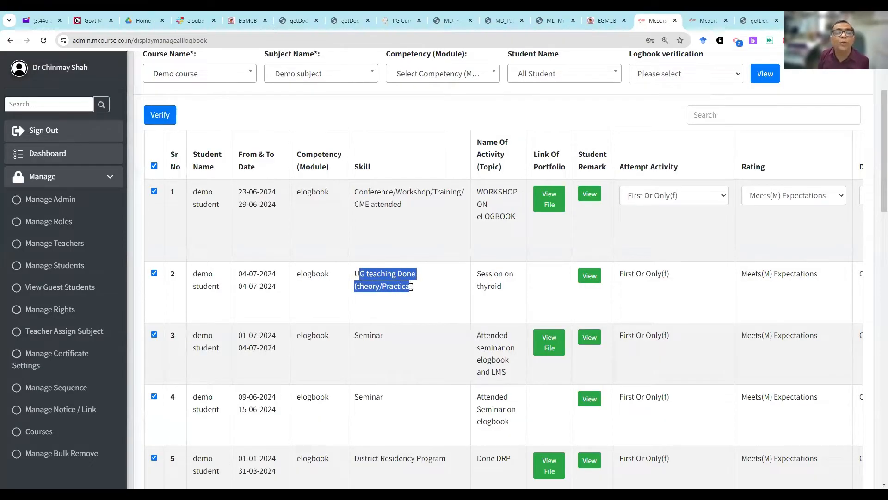
scroll(397, 298, "right", 5)
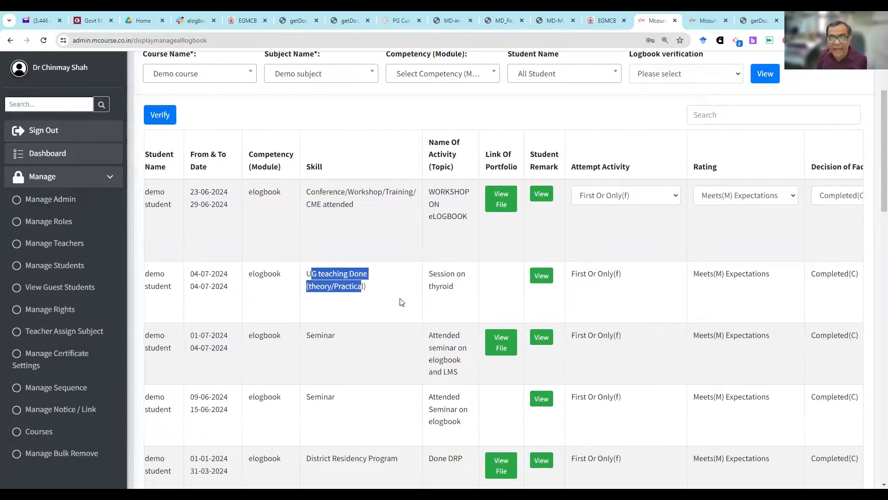
scroll(872, 297, "right", 7)
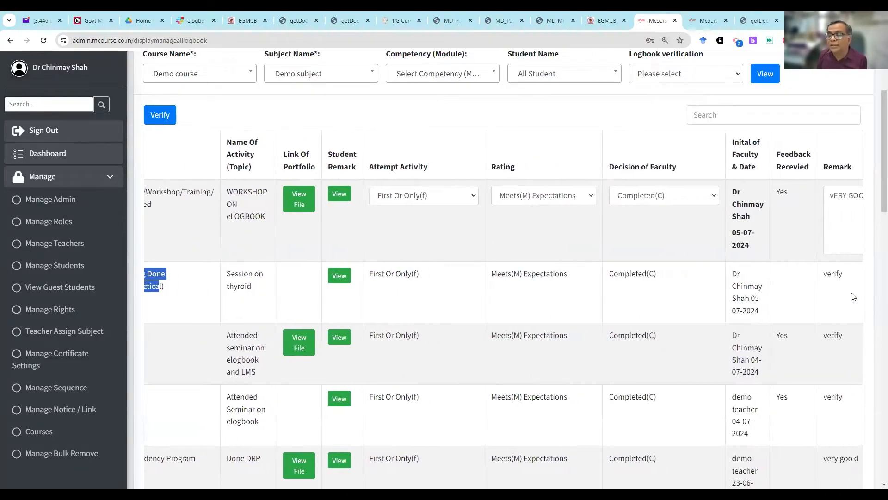
left_click(836, 277)
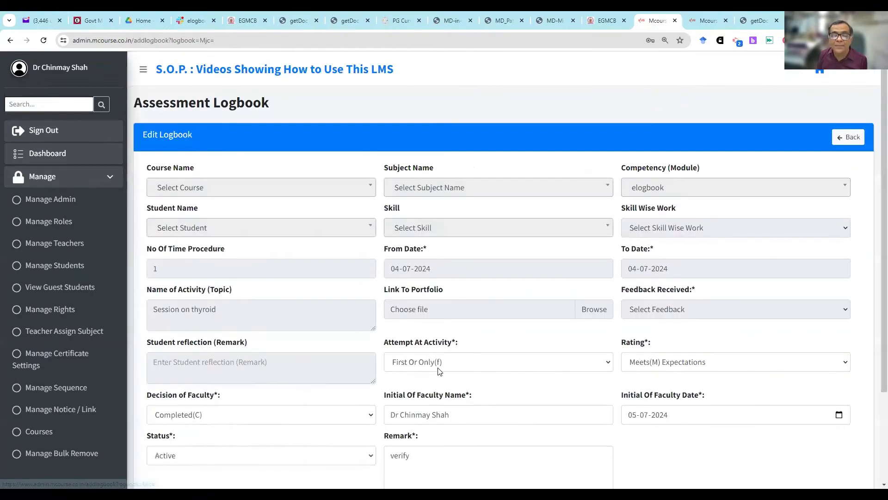
- Keep the attempt as First Or Only(f), rate the thyroid session Below(B) Expectations and set the faculty decision to Repeat(R)
left_click(442, 362)
left_click(439, 398)
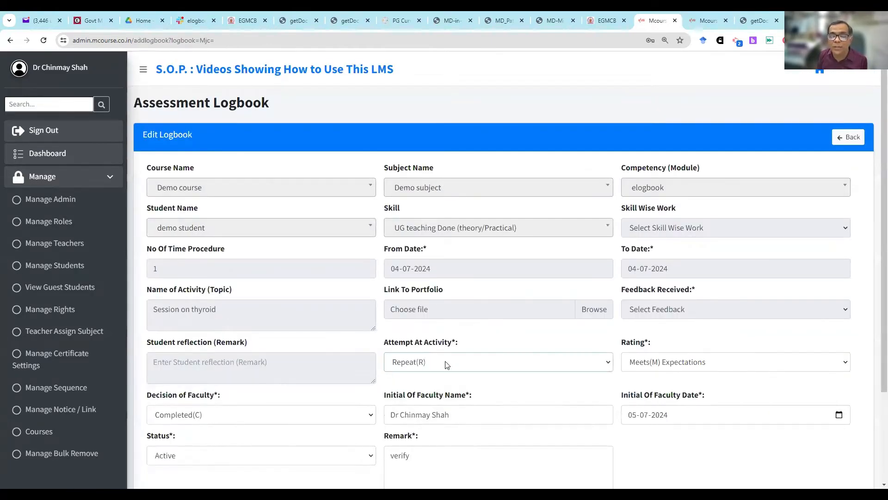
left_click(441, 363)
left_click(441, 387)
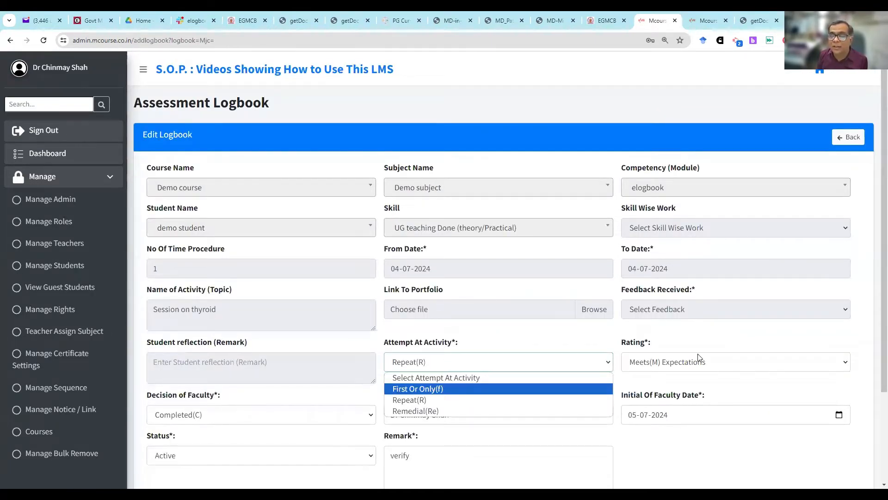
left_click(697, 359)
left_click(698, 387)
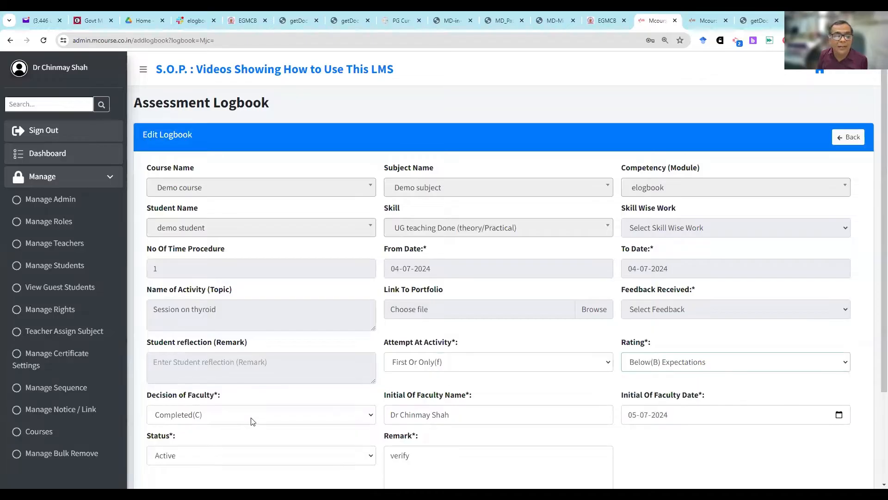
left_click(252, 416)
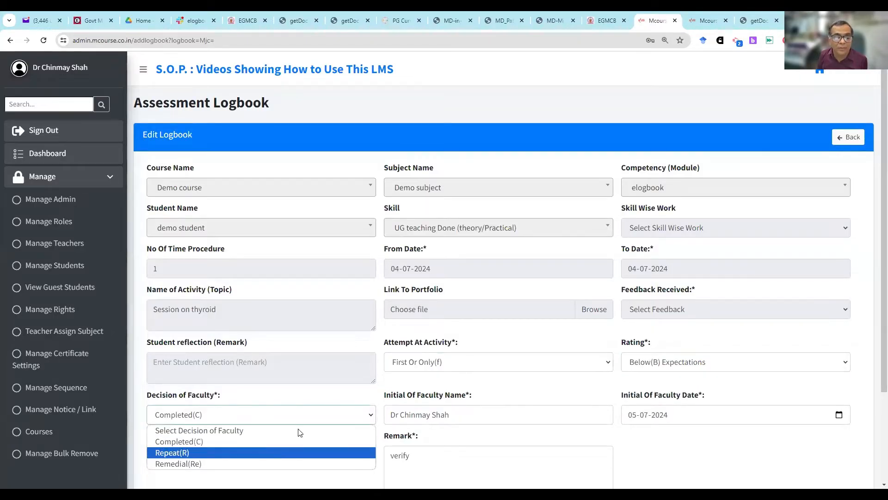
left_click(261, 451)
- Replace the thyroid session's remark with "Please Do again", submit the evaluation and return to the logbook list
scroll(458, 343, "down", 3)
double_click(388, 339)
type("pLEA")
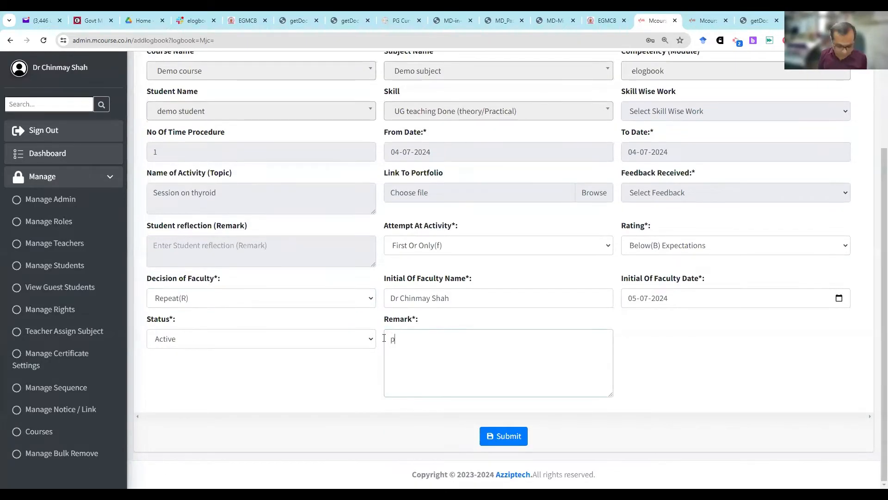
key("BackSpace")
key("BackSpace")
key("BackSpace")
key("BackSpace")
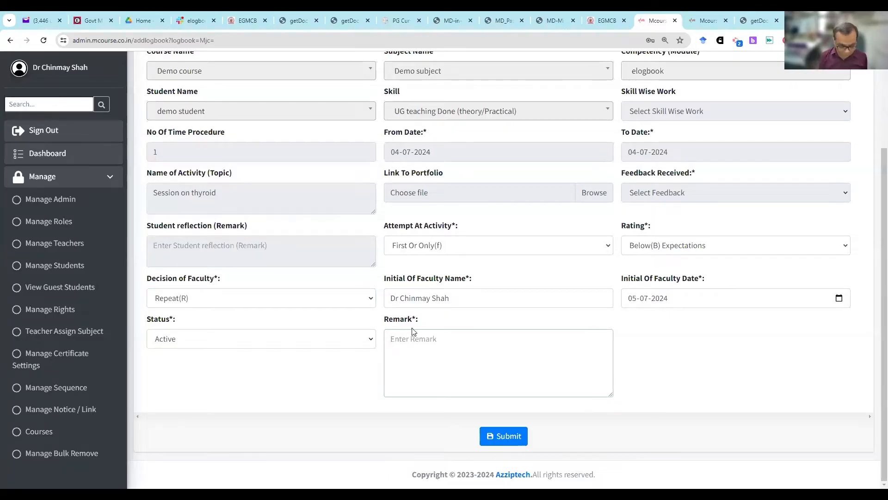
type("Please Do again")
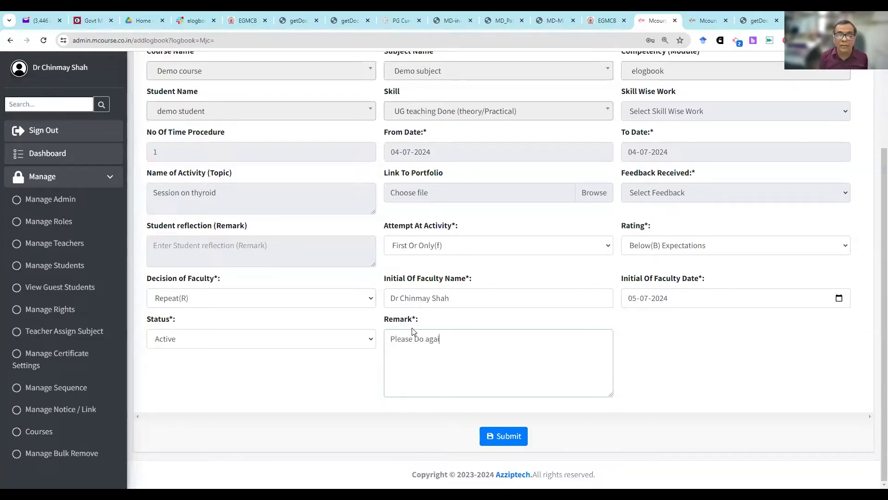
left_click(504, 435)
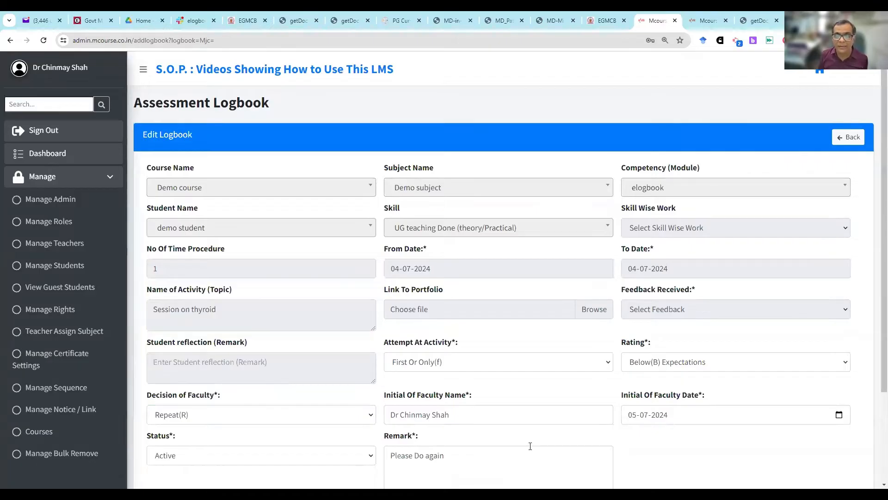
scroll(530, 445, "down", 3)
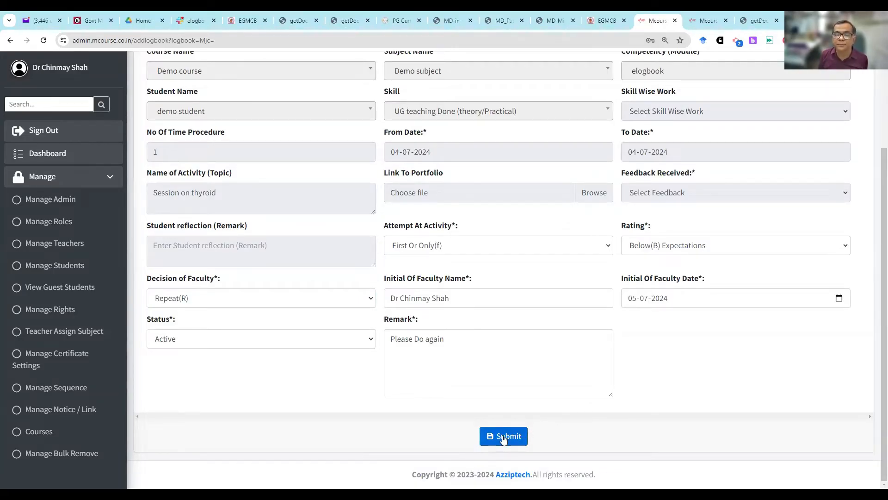
scroll(512, 432, "up", 3)
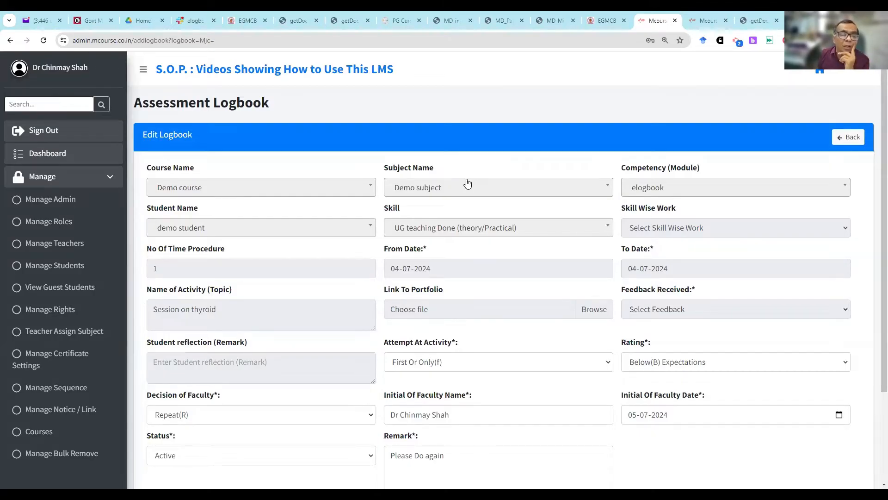
left_click(848, 137)
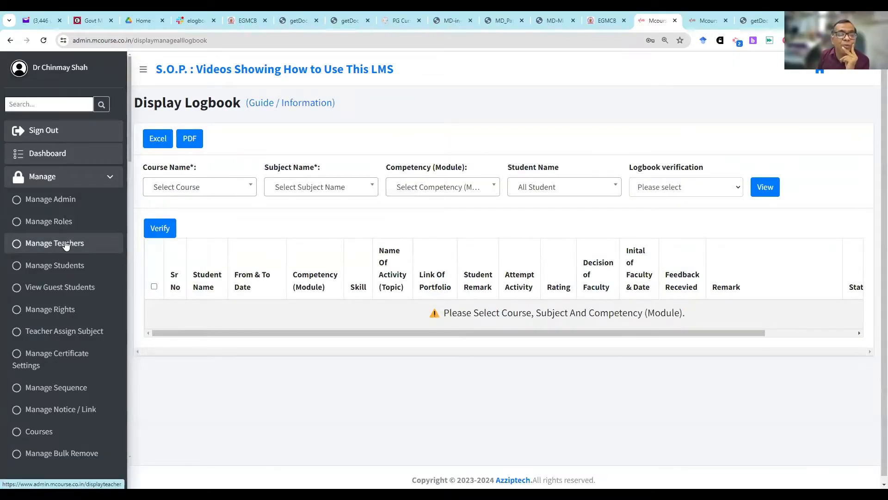
- View the teacher and student management lists and return to the admin dashboard
left_click(67, 246)
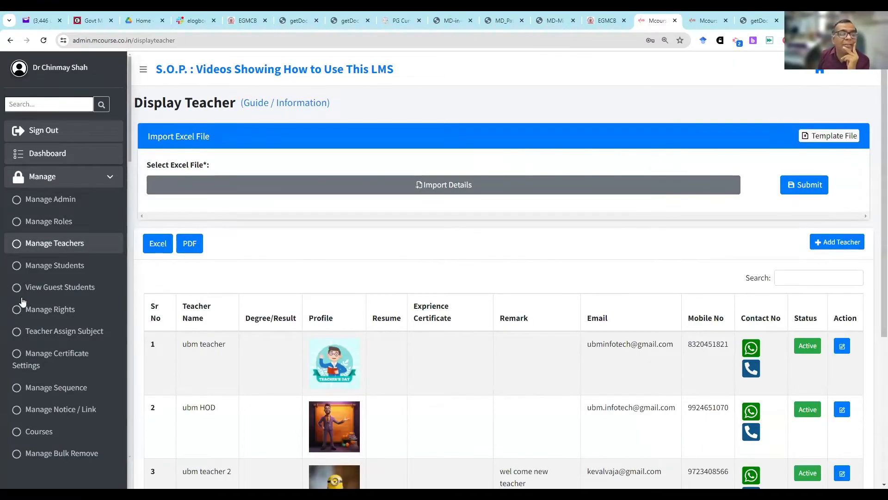
left_click(56, 266)
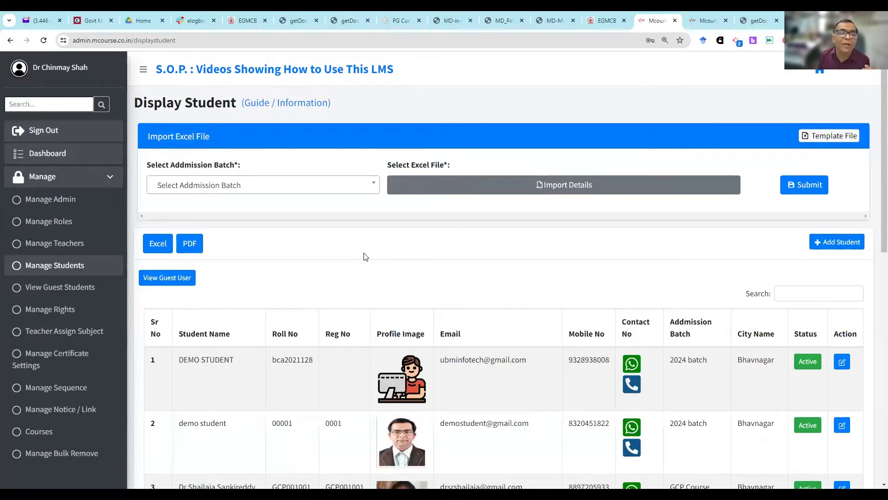
left_click(76, 250)
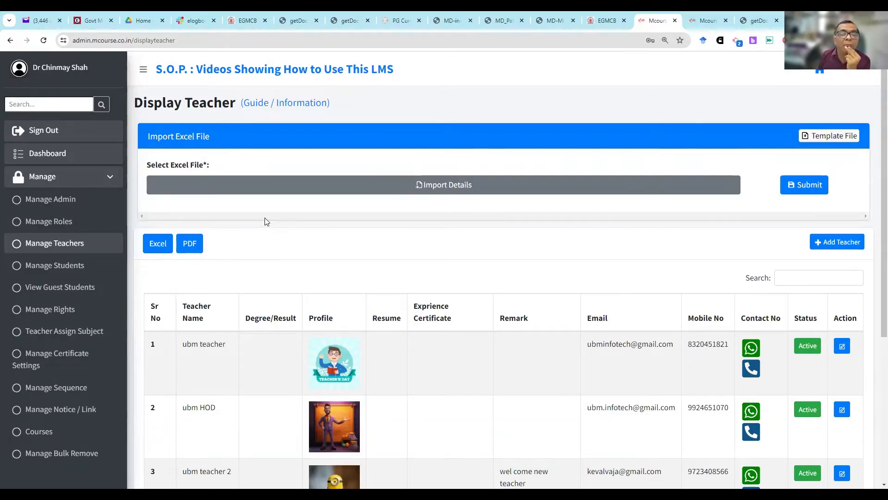
left_click(820, 71)
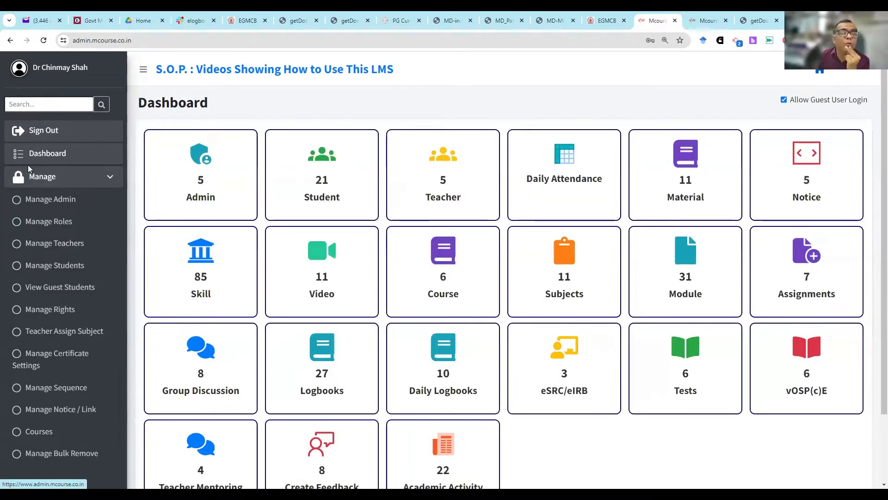
- Sign out, try the Teacher login role, and sign back in as Admin with the saved credentials
left_click(82, 140)
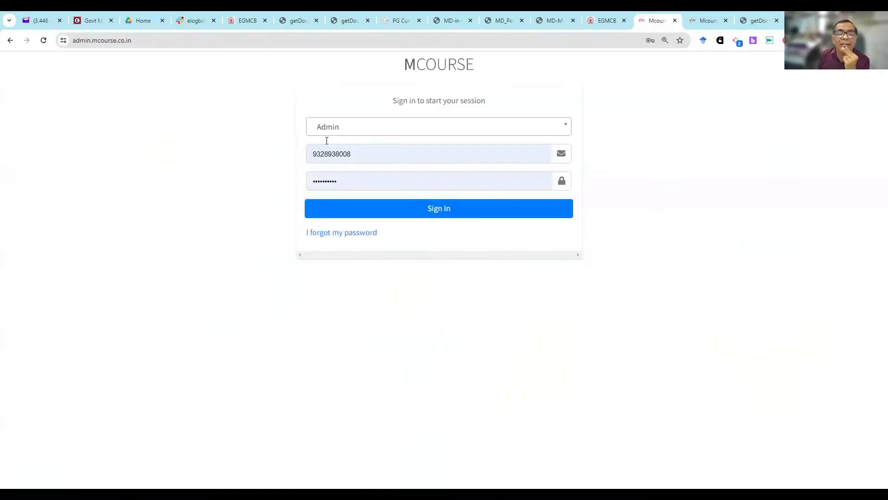
left_click(326, 132)
left_click(333, 182)
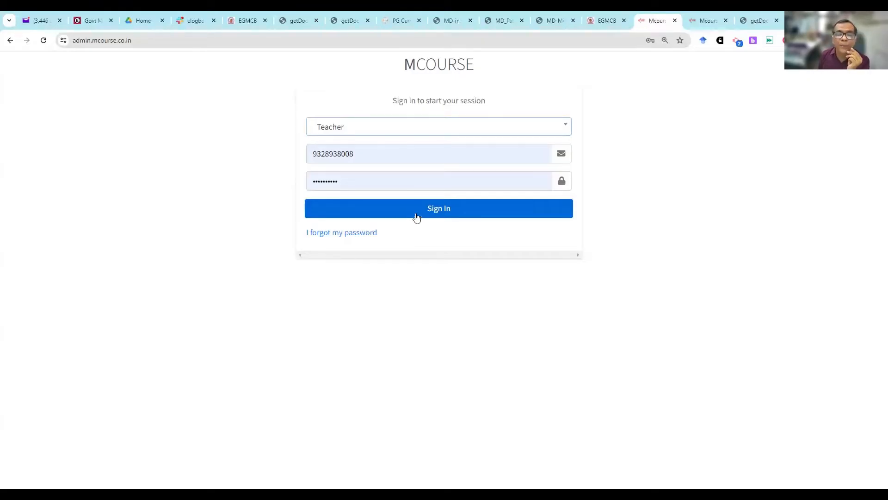
left_click(317, 128)
left_click(333, 165)
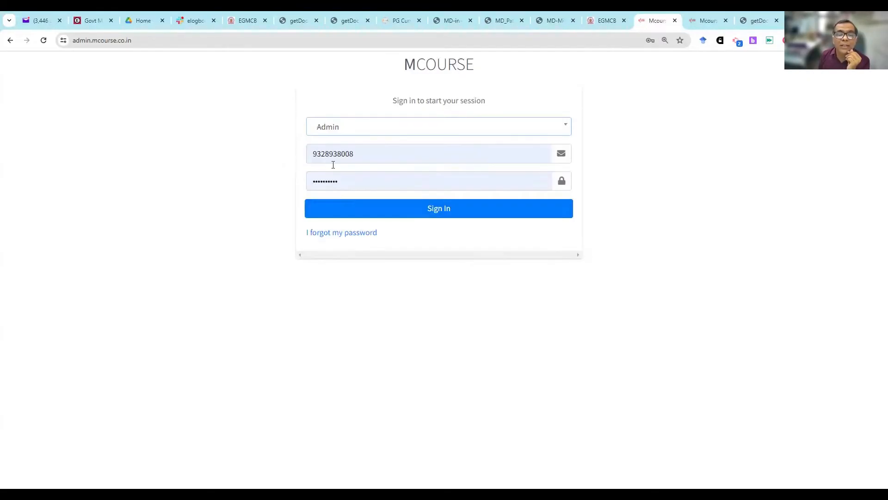
left_click(368, 209)
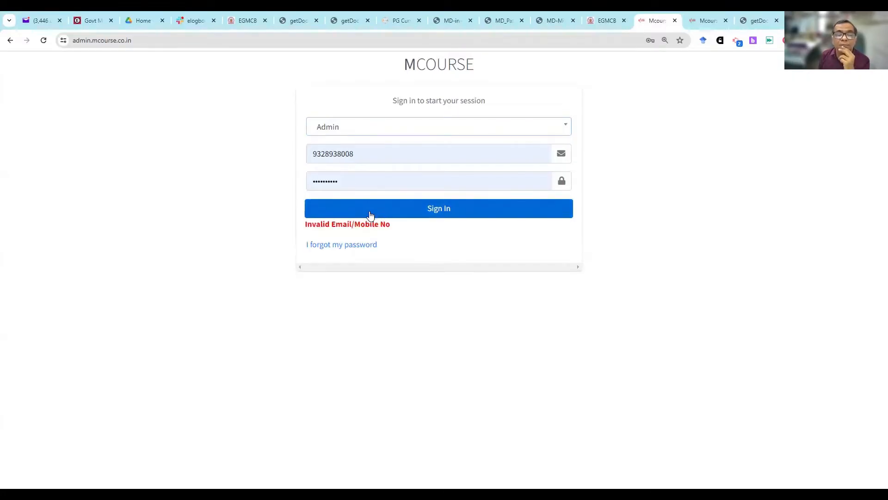
left_click(44, 40)
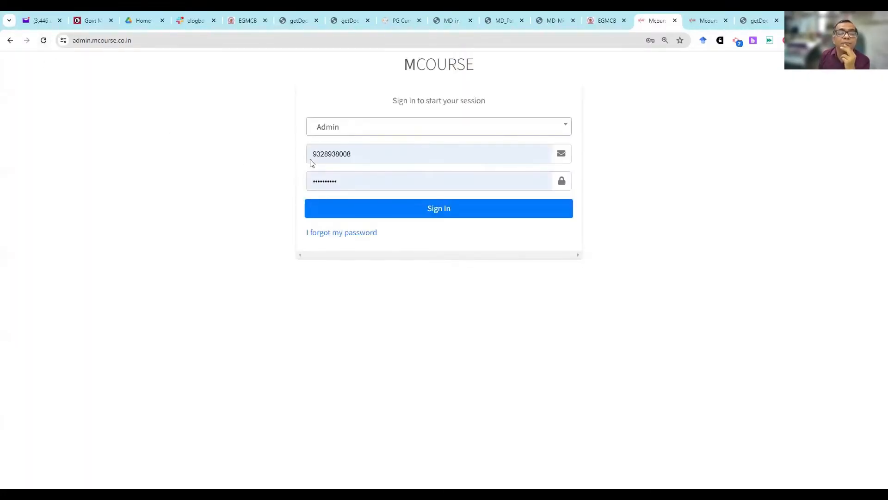
left_click(351, 211)
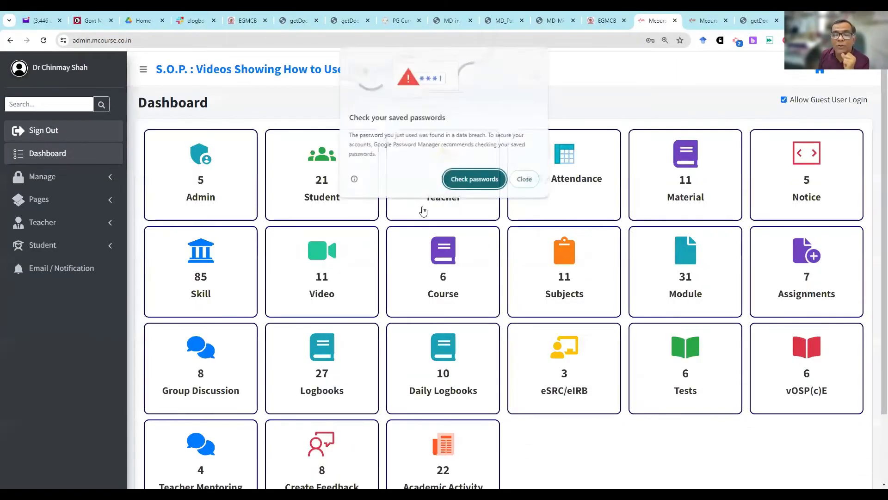
left_click(515, 179)
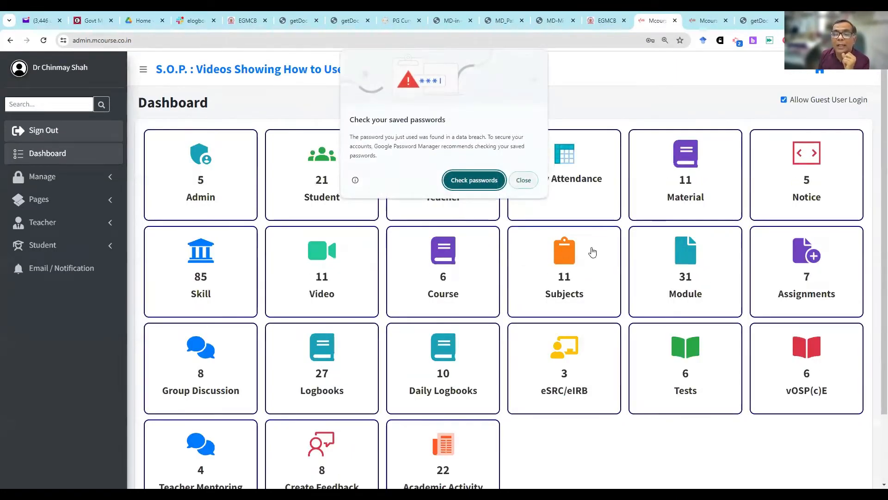
- Switch to the student site, review the demo student's eLogbook entries and open their print version
left_click(706, 20)
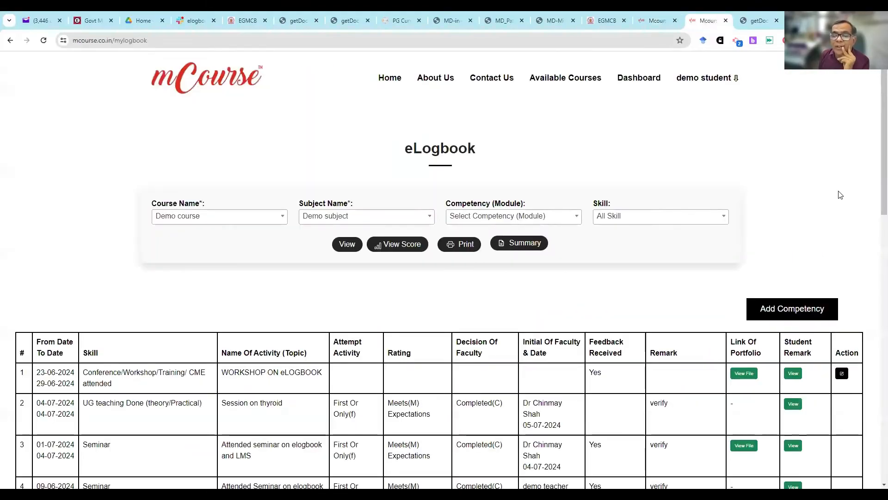
scroll(836, 196, "down", 5)
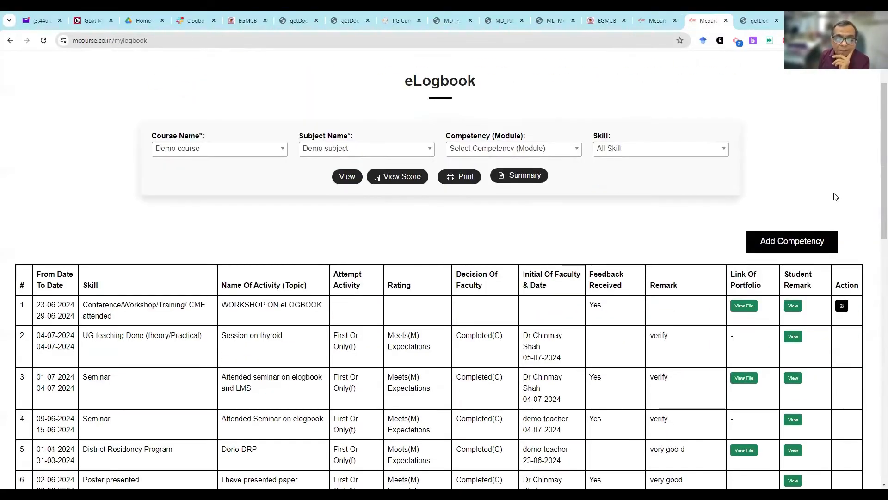
scroll(836, 196, "down", 4)
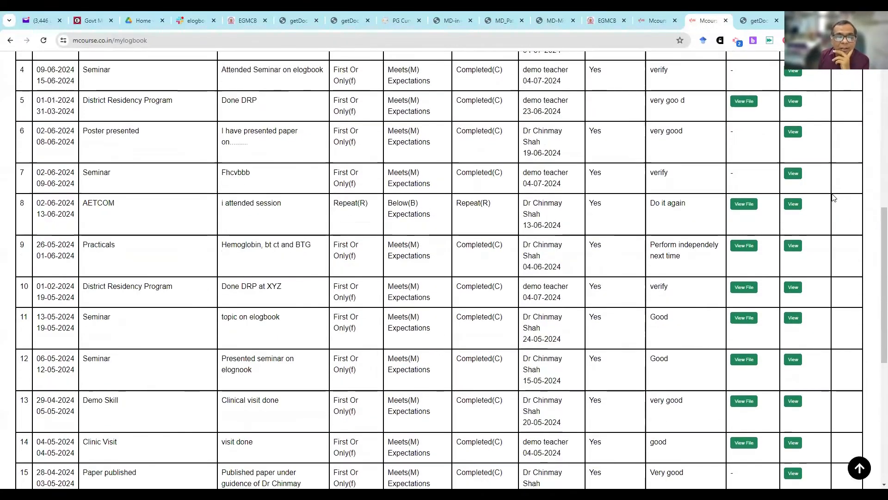
scroll(828, 199, "down", 3)
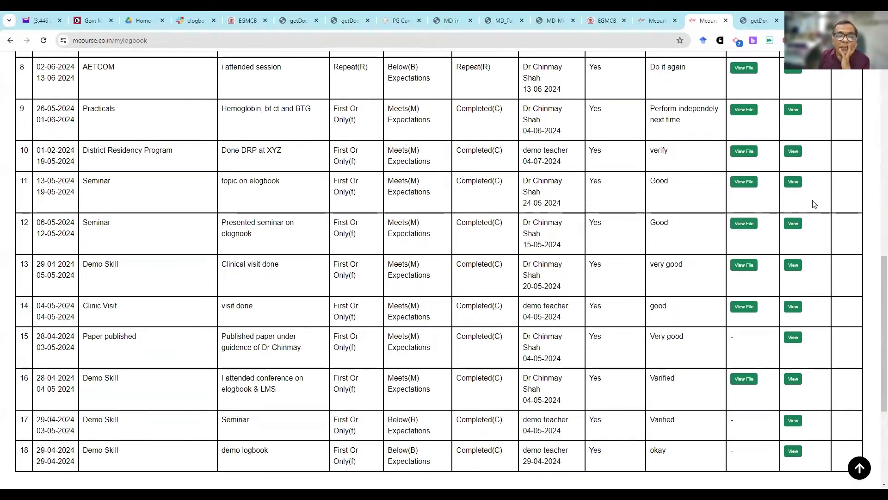
scroll(811, 200, "up", 8)
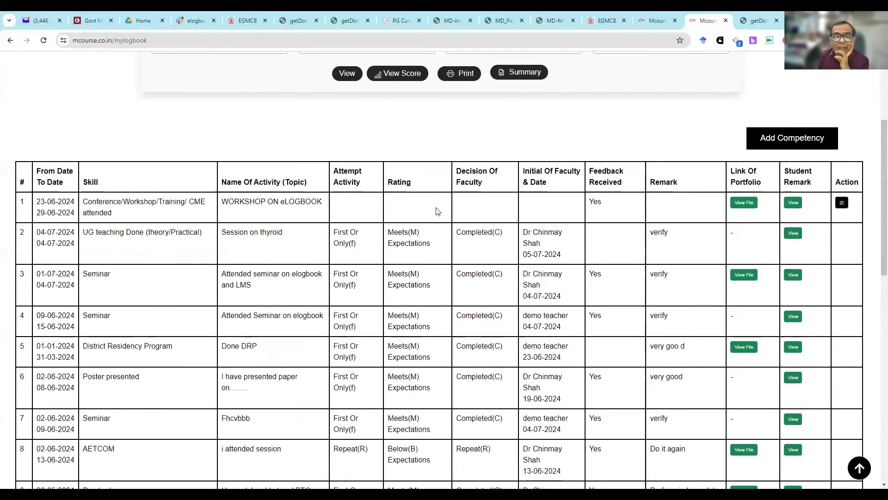
scroll(437, 213, "up", 4)
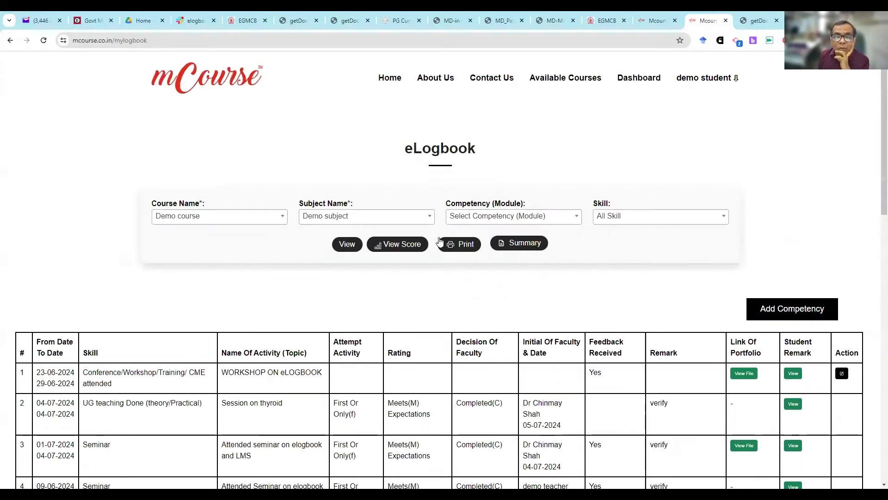
left_click(466, 244)
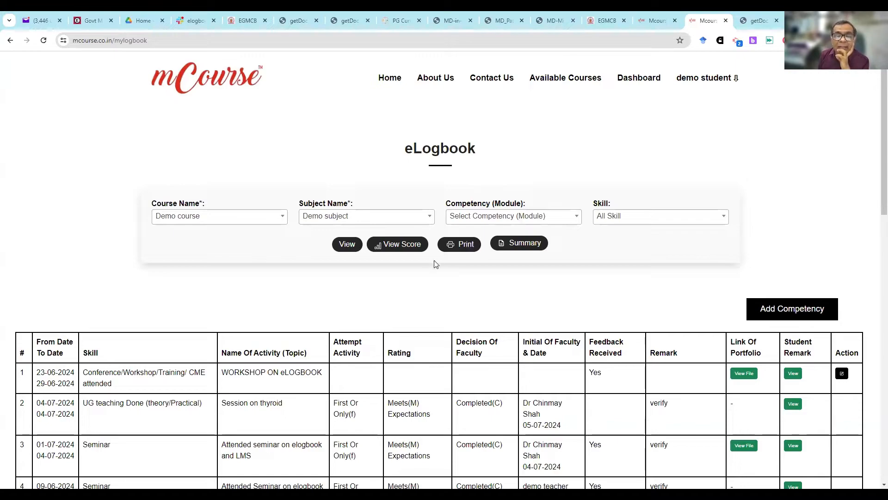
- Open the student's eLogbook summary and consult the required skill levels on pages 19 and 20 of MD_Pathology_(revised).pdf
left_click(511, 245)
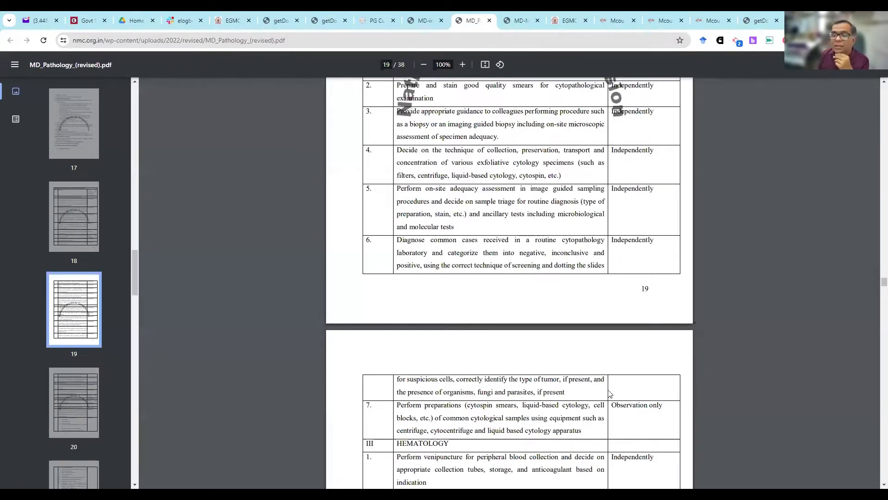
double_click(631, 188)
scroll(624, 321, "down", 3)
scroll(647, 328, "down", 2)
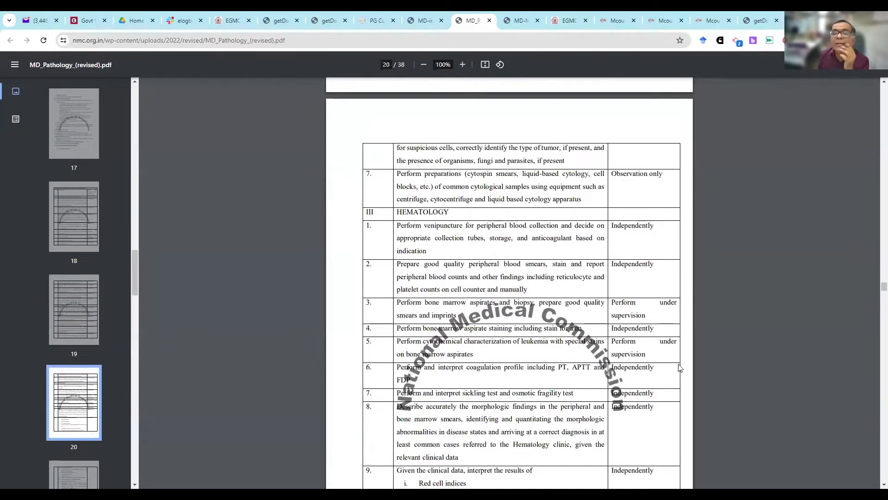
- Examine the eLogbook Summary table for each skill's dates and numbers per performance level, and close the summary
left_click(714, 20)
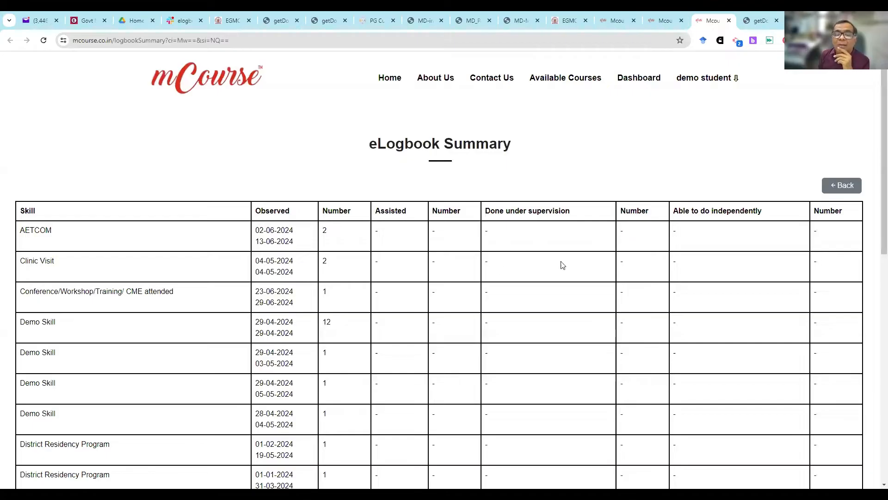
scroll(556, 374, "down", 5)
scroll(557, 375, "down", 4)
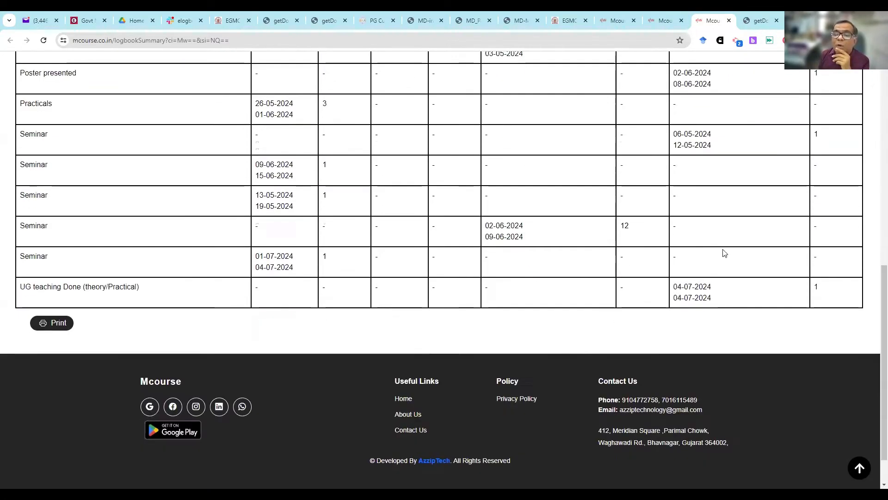
scroll(495, 436, "up", 9)
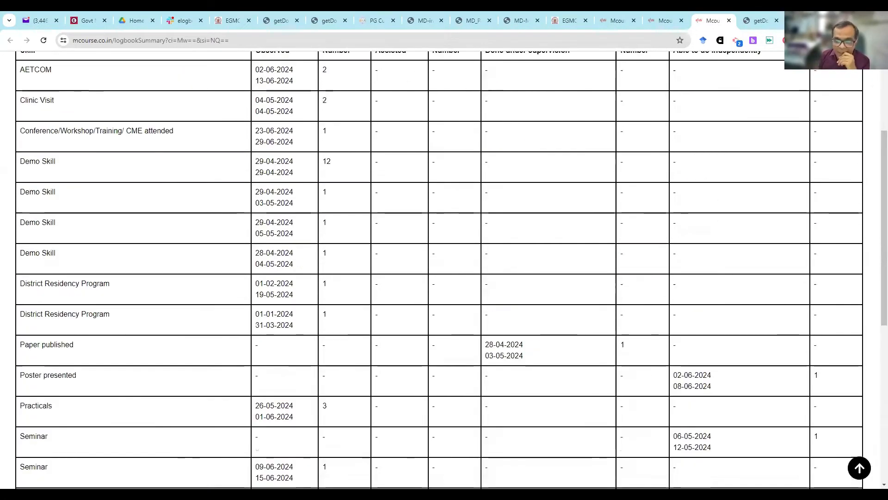
scroll(59, 464, "up", 1)
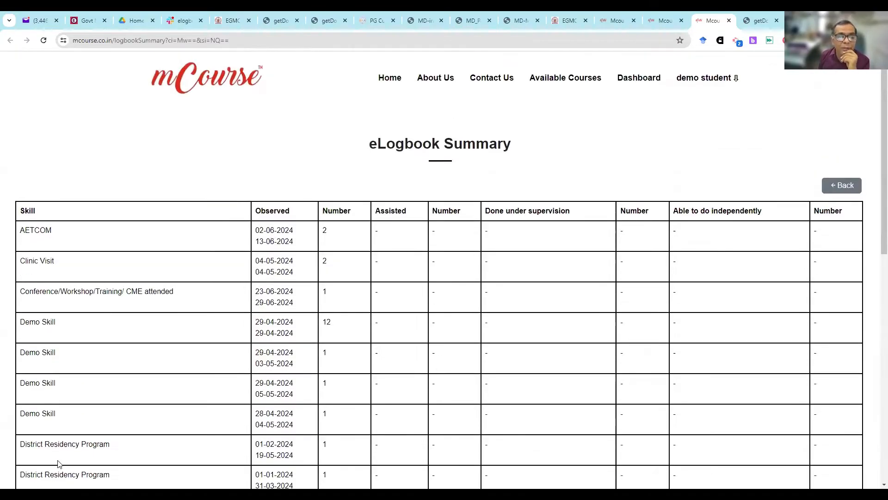
scroll(58, 466, "down", 7)
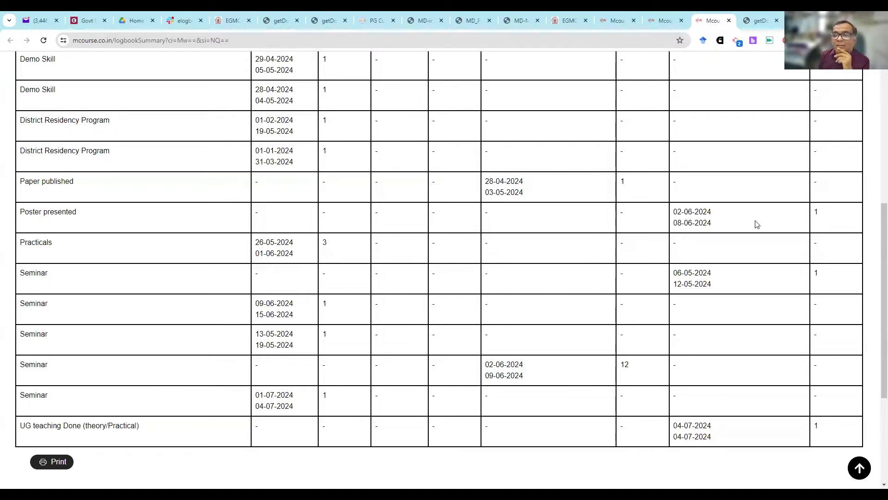
scroll(763, 226, "up", 5)
scroll(844, 190, "up", 2)
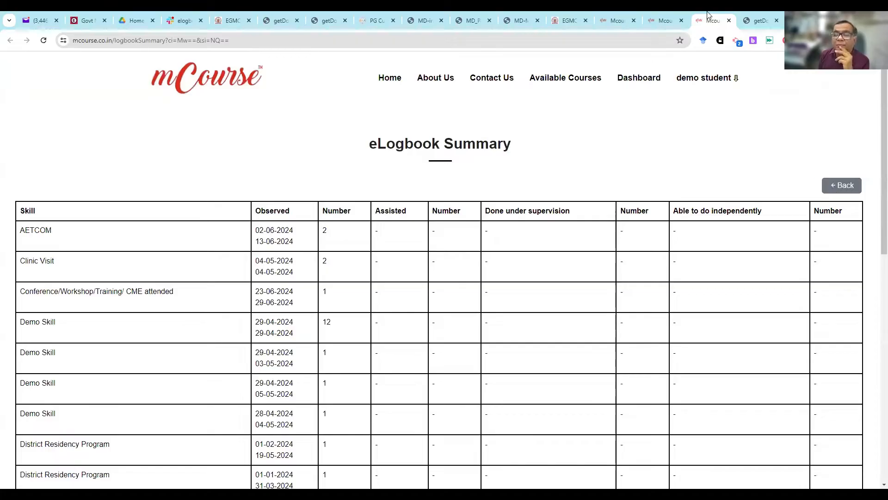
key("ctrl+w")
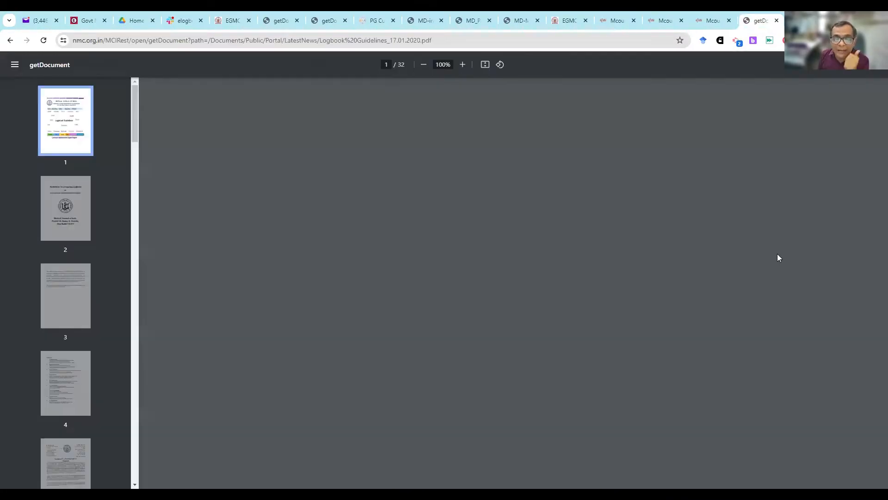
- View the Annexure I student appraisal form for broad specialty non-clinical disciplines in MD_Pathology_(revised).pdf and highlight its title
key("ctrl+shift+Tab")
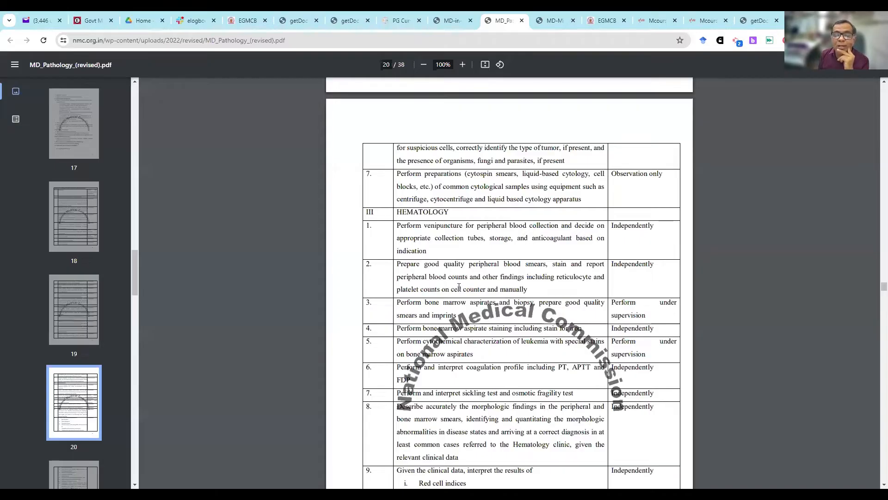
scroll(523, 289, "down", 20)
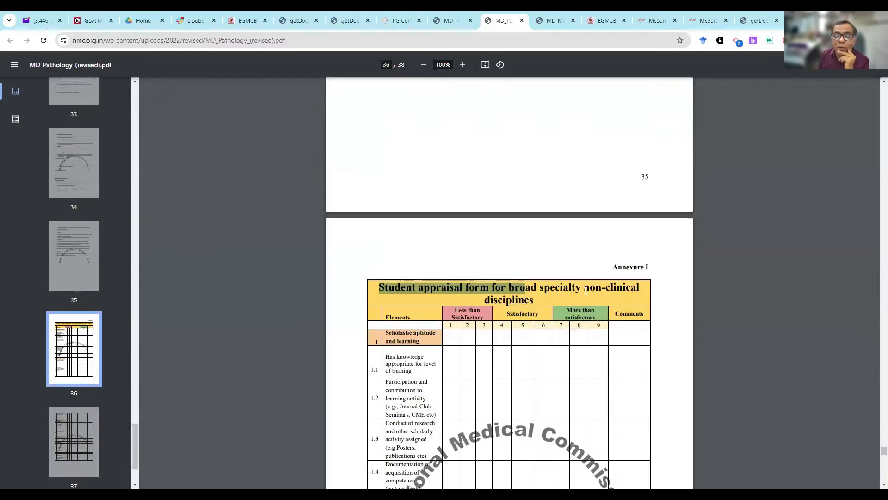
left_click_drag(585, 290, 489, 301)
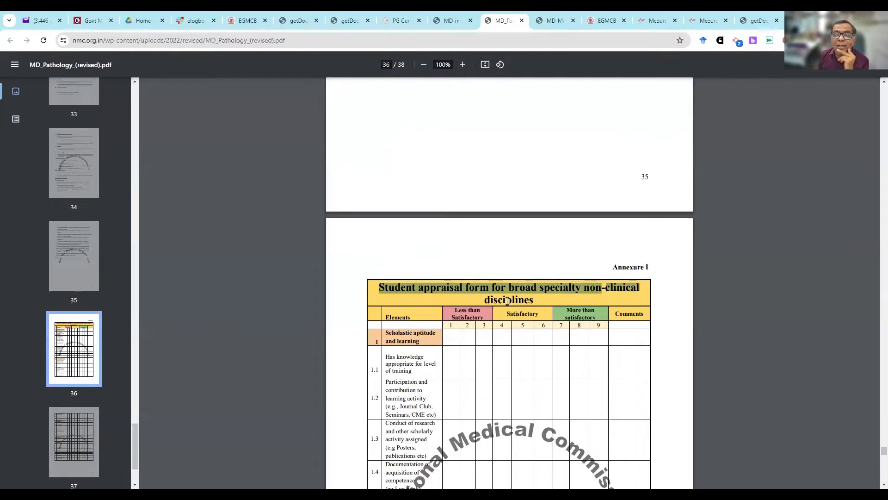
double_click(508, 301)
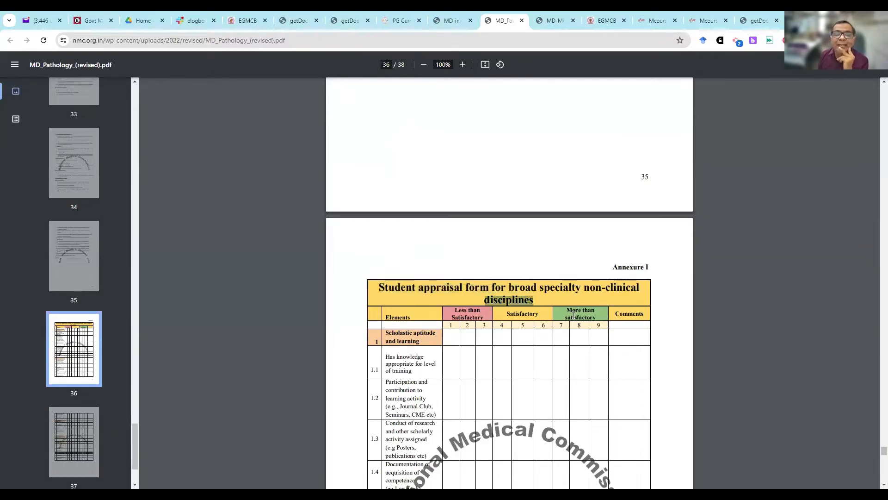
- Return to the admin dashboard, search its navigation for "sco" and open Logbook Scoring
left_click(648, 25)
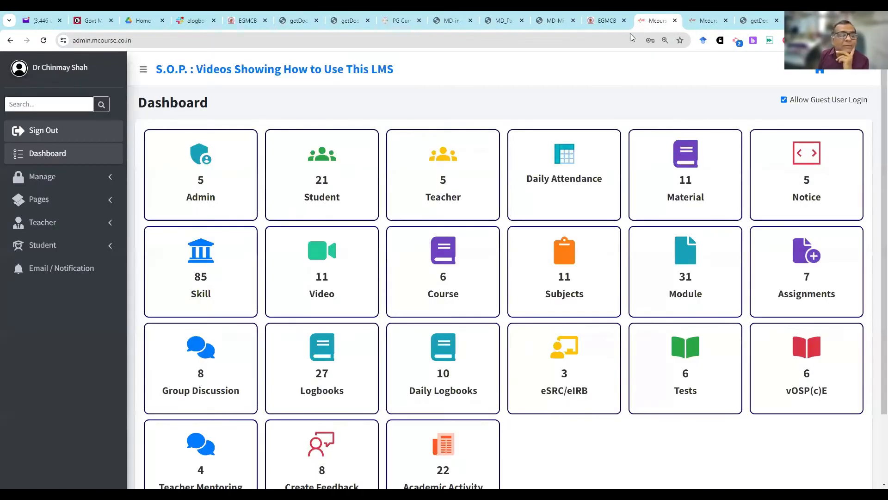
left_click(40, 99)
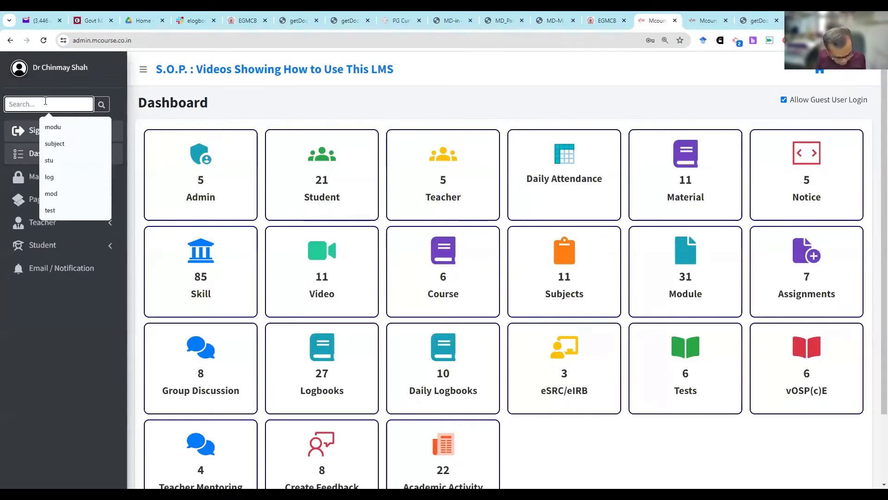
type("sco")
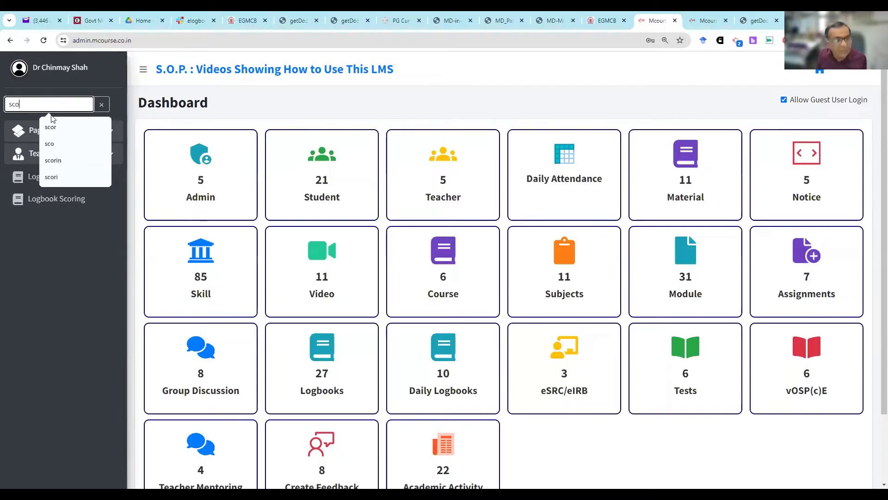
left_click(46, 199)
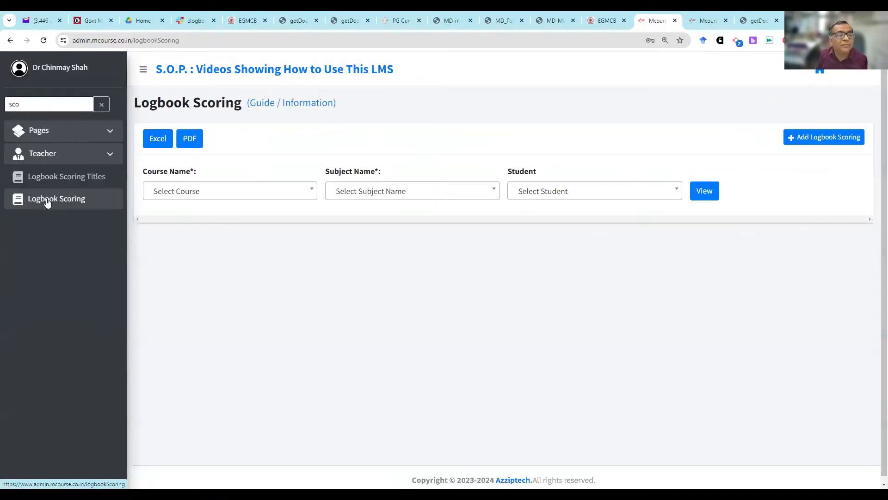
- Display the logbook scores of demo student for Demo course and Demo subject
left_click(251, 189)
left_click(238, 285)
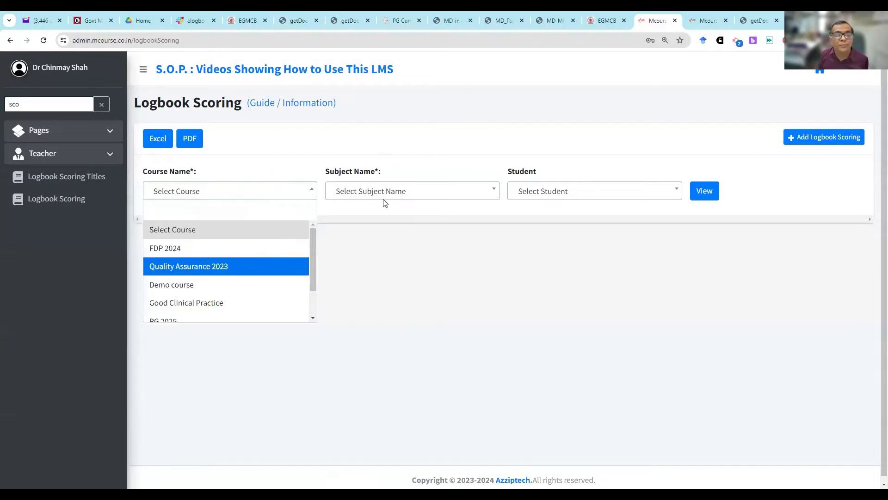
left_click(386, 195)
left_click(374, 248)
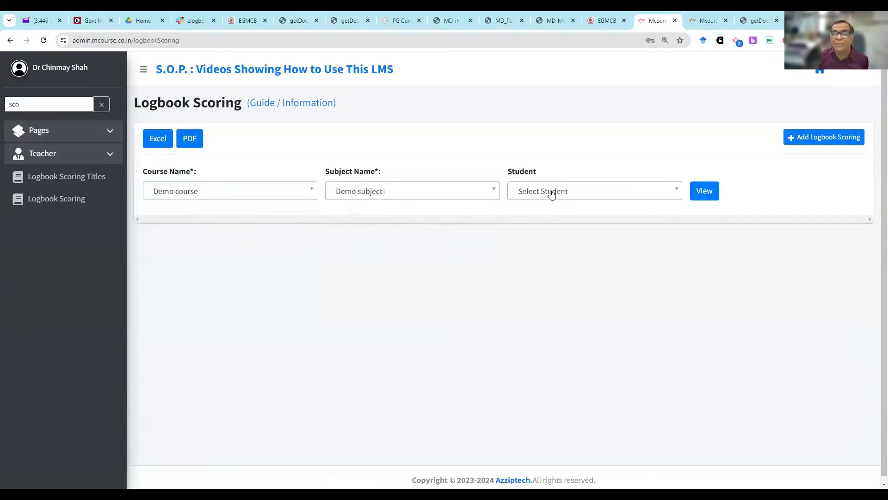
left_click(547, 192)
left_click(549, 248)
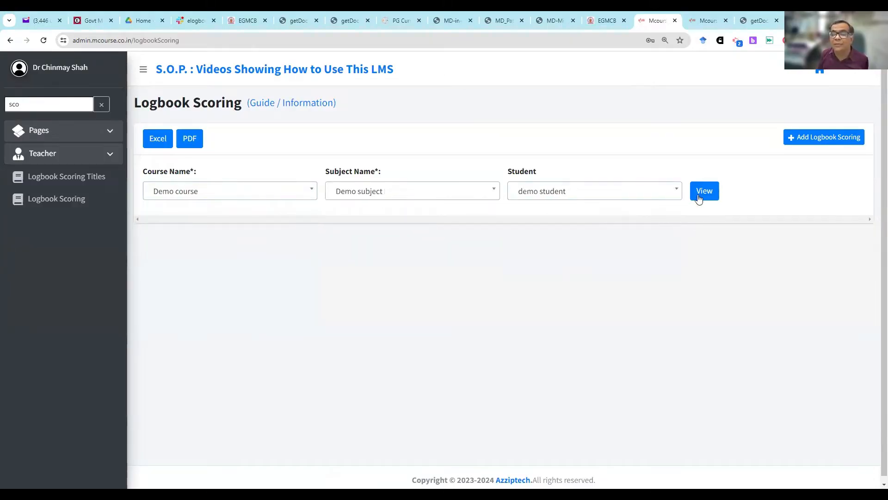
left_click(701, 194)
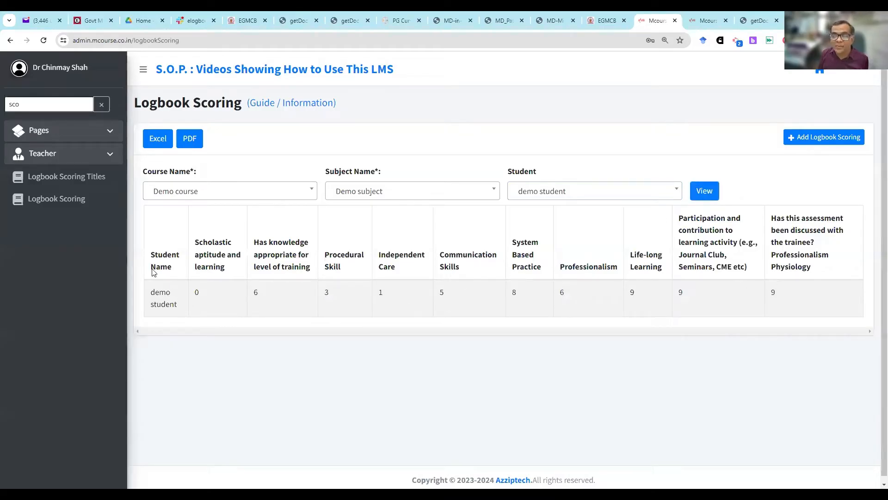
- Start adding logbook scoring and load the score sheet for Demo course, Demo subject and demo student
left_click(835, 143)
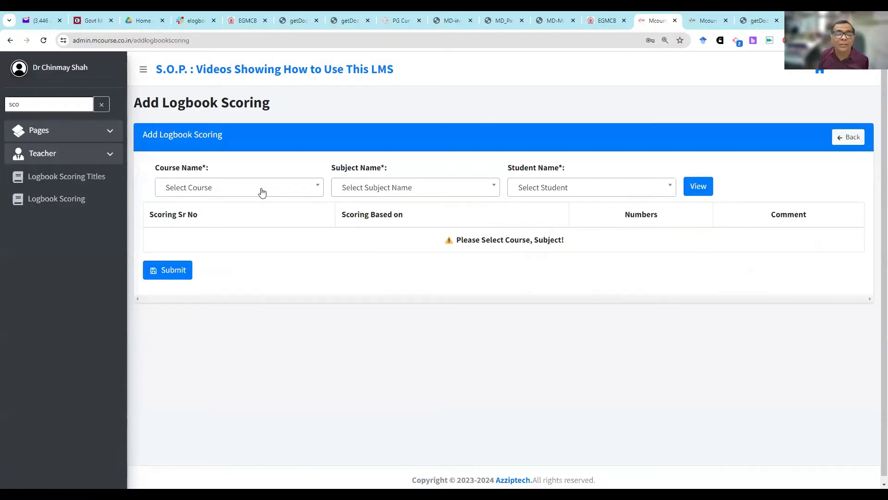
left_click(261, 192)
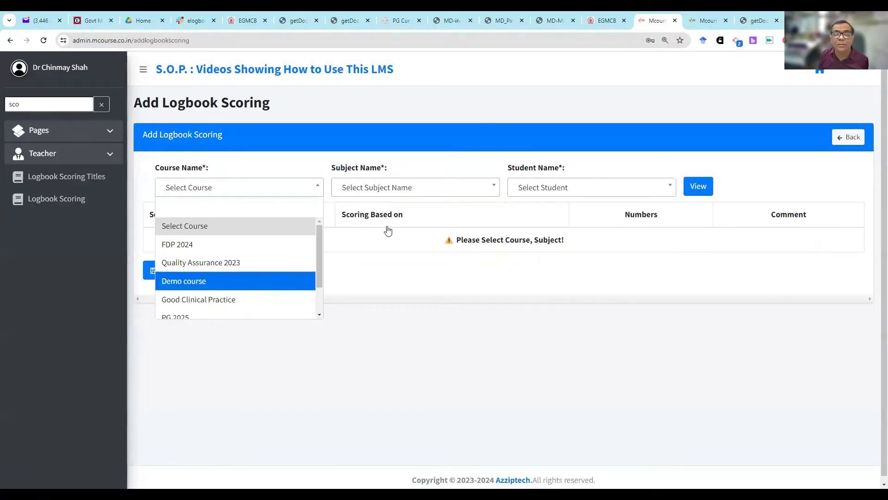
key("Return")
left_click(388, 248)
left_click(545, 189)
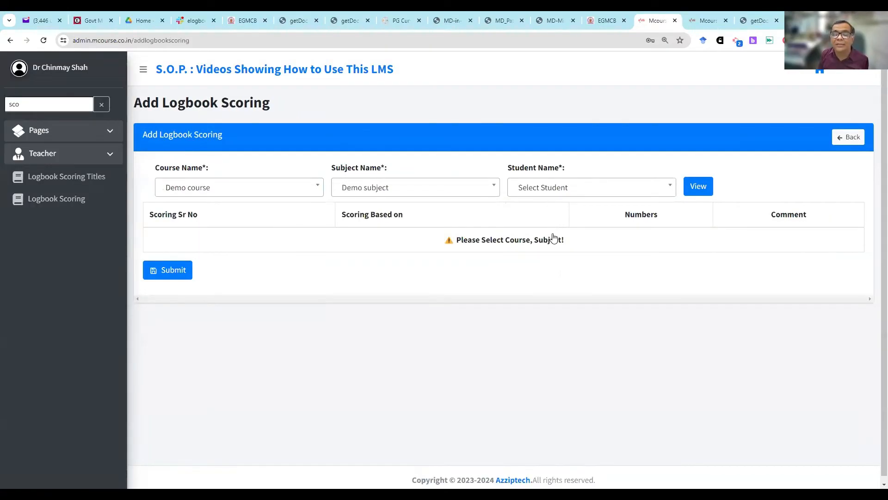
key("Return")
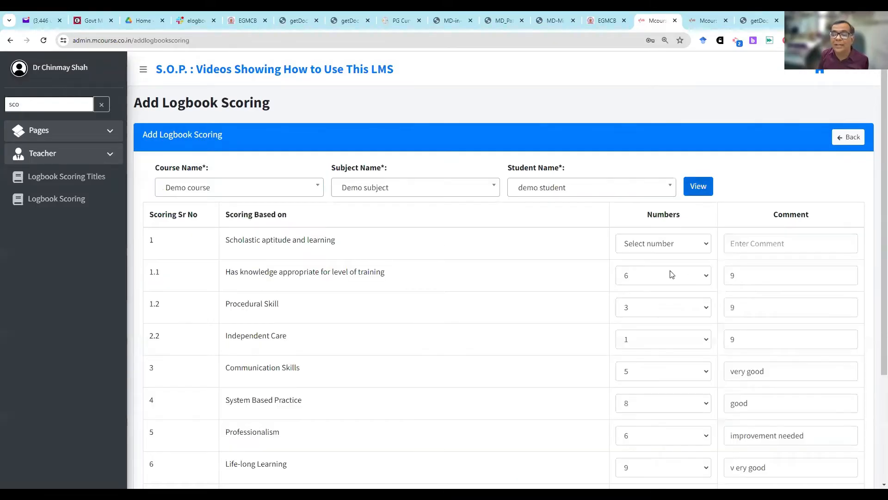
- Set the score for "Has knowledge appropriate for level of training" to 9 and for Independent Care to 4
scroll(668, 271, "down", 1)
scroll(668, 271, "down", 4)
scroll(658, 279, "up", 5)
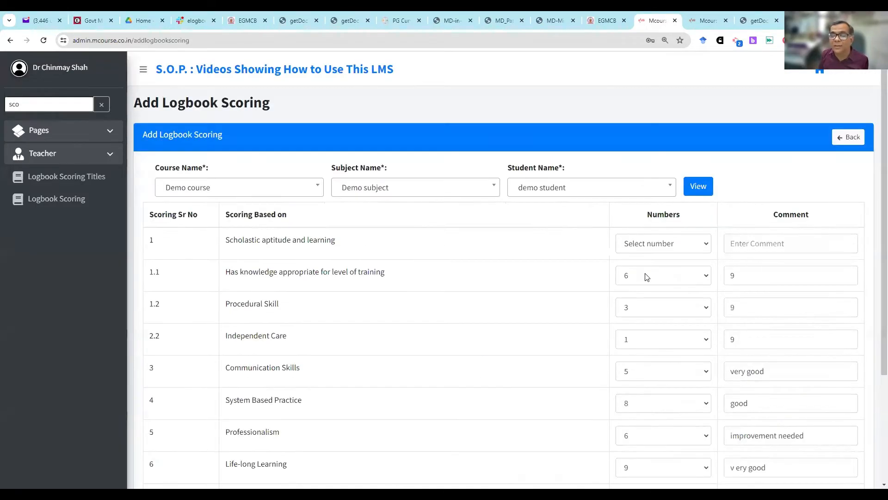
left_click(661, 276)
left_click(640, 390)
left_click(639, 339)
key("Return")
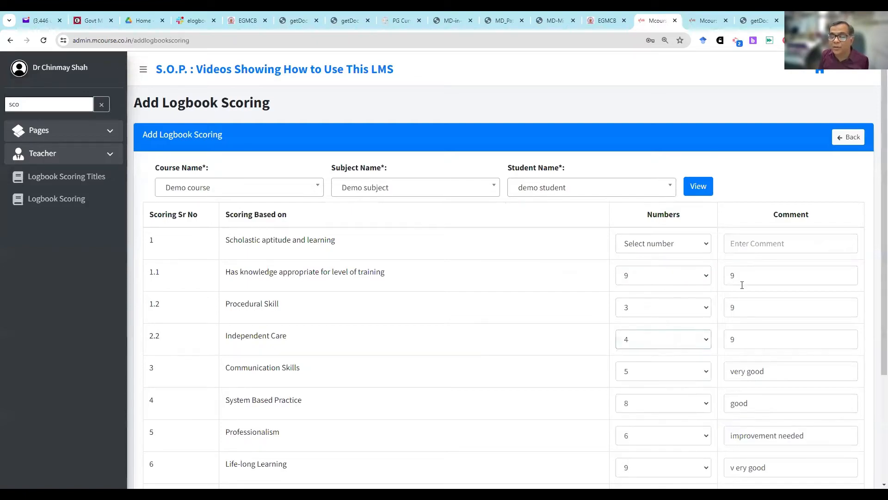
- Change the comment for "Has knowledge appropriate for level of training" to "very good"
double_click(740, 280)
type("v")
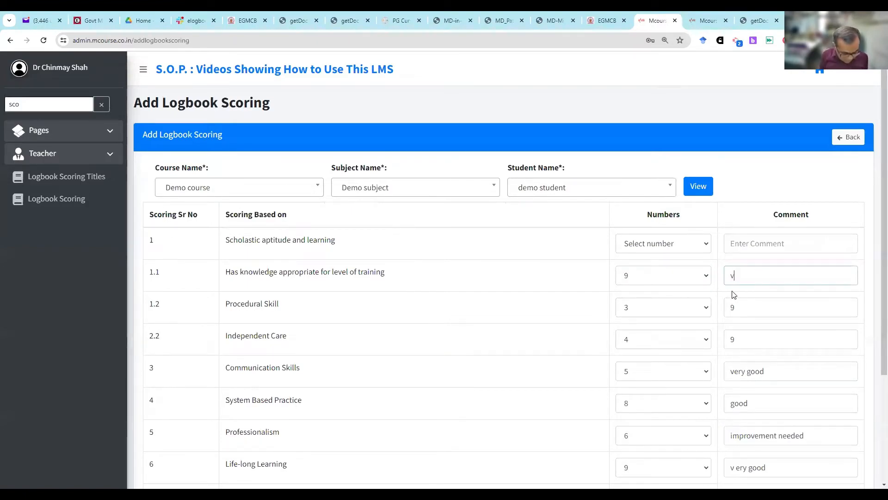
type("ery good")
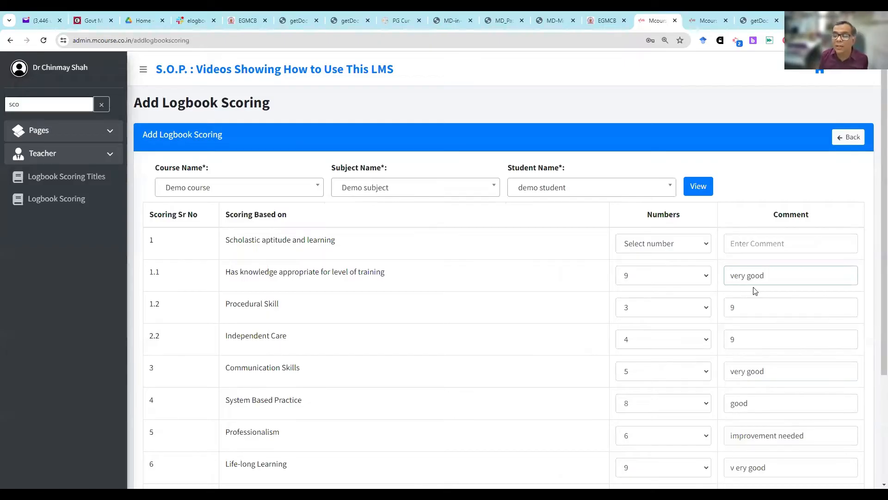
- Score Procedural Skill 1 with the comment "Needs improvement" and submit the logbook scoring
left_click(691, 307)
left_click(661, 333)
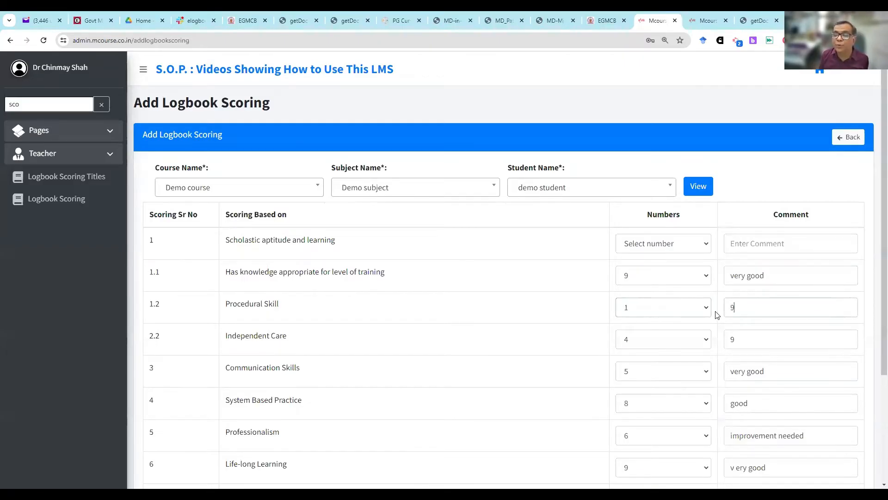
key("Tab")
type("Need")
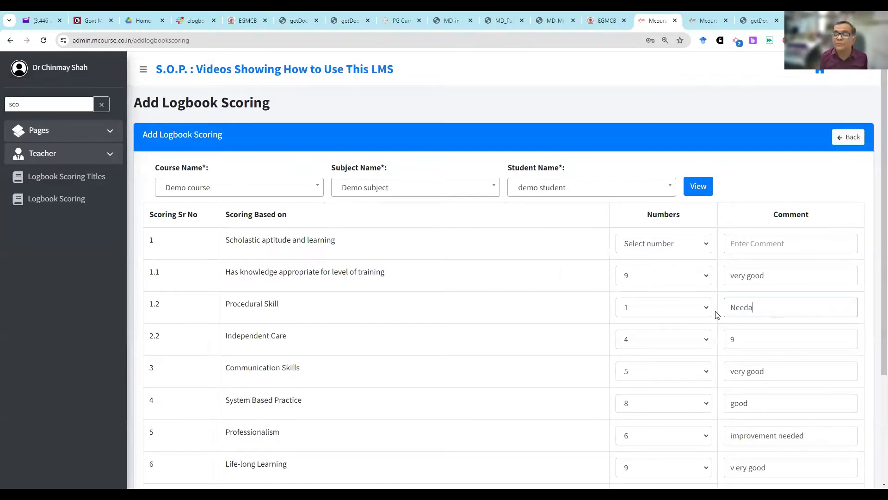
type("s improvemet")
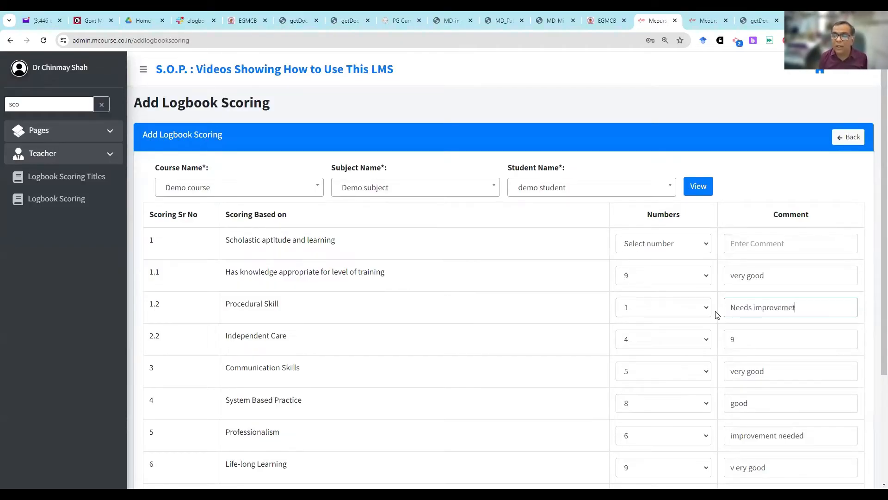
key("BackSpace")
type("nts")
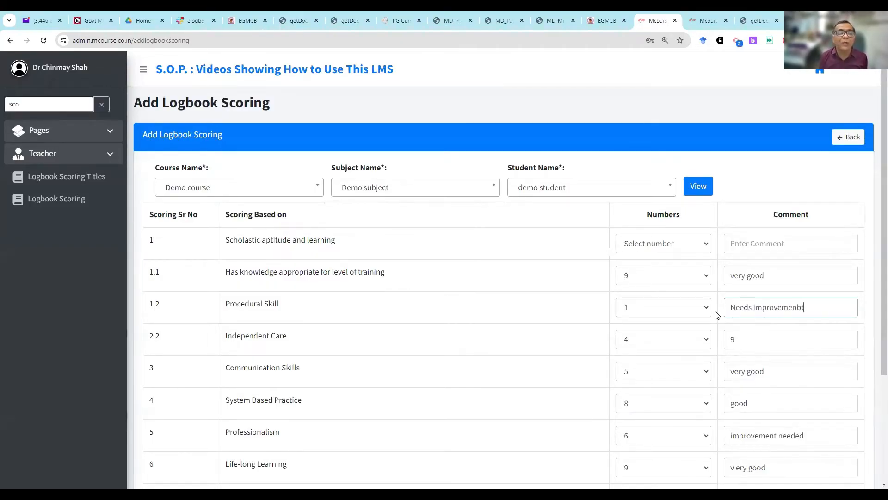
key("BackSpace")
key("BackSpace")
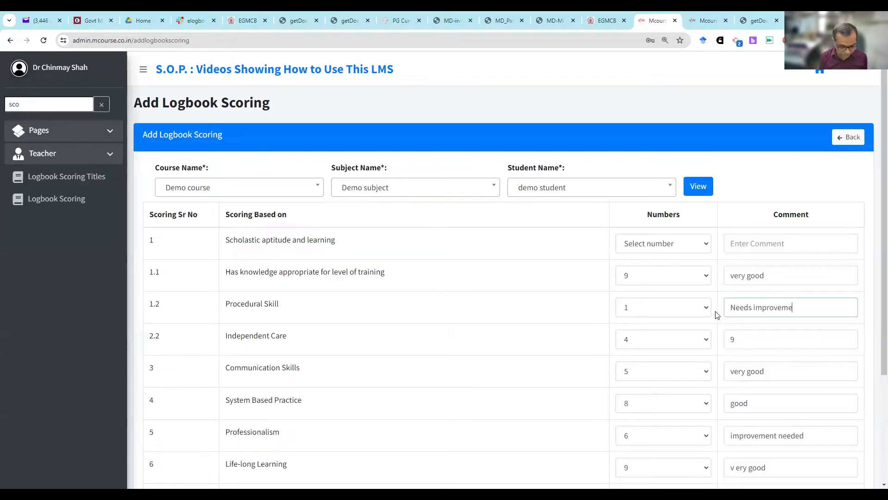
scroll(569, 263, "down", 3)
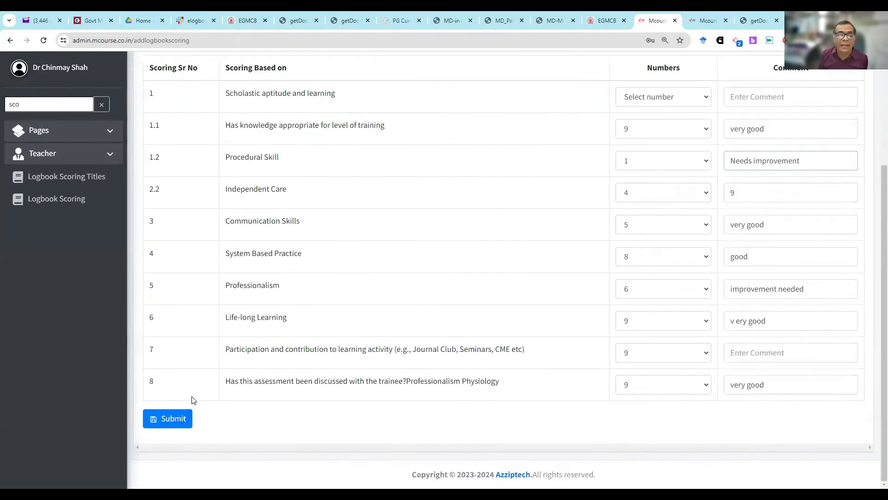
left_click(178, 415)
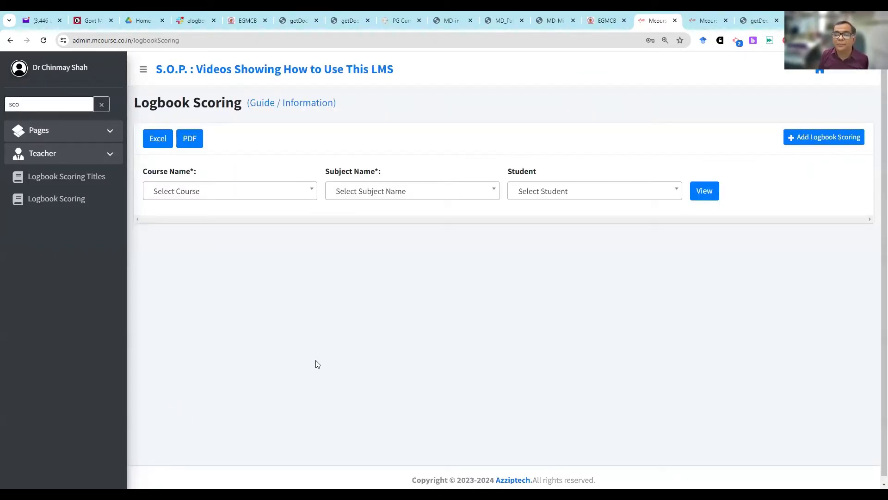
- Switch to the student's eLogbook, view the score sheet for Demo course and Demo subject, and request its printout
left_click(704, 18)
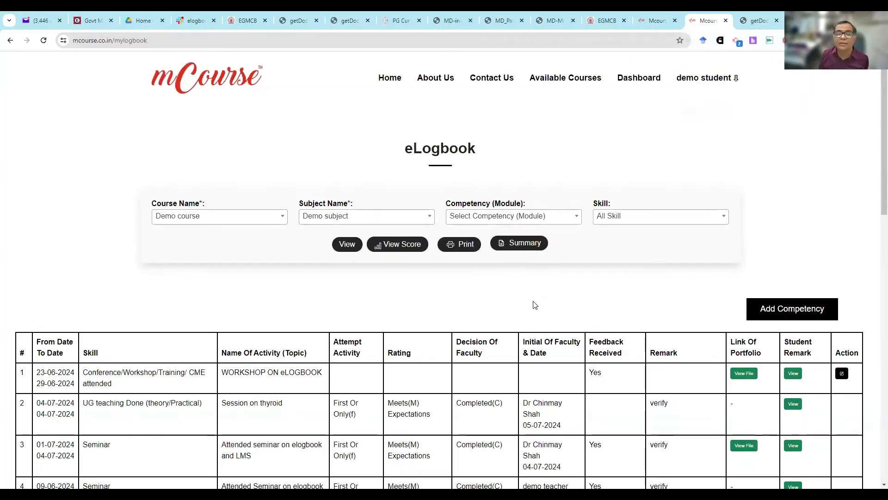
left_click(410, 244)
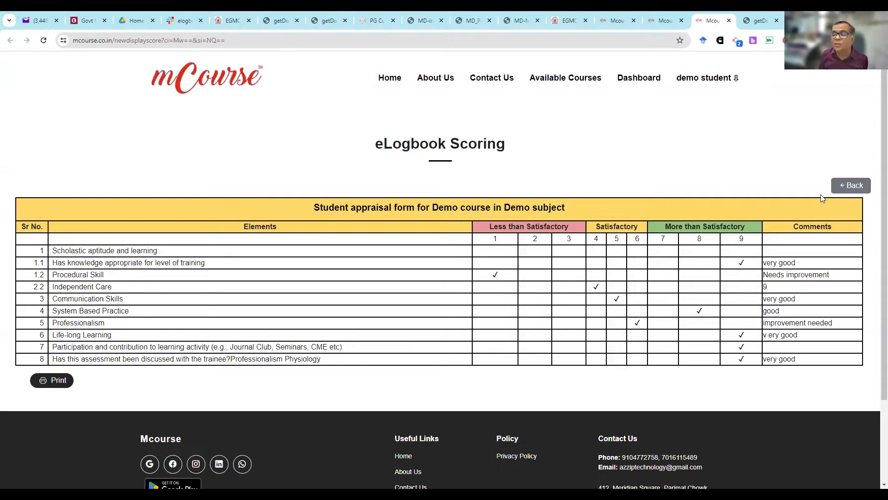
left_click(62, 384)
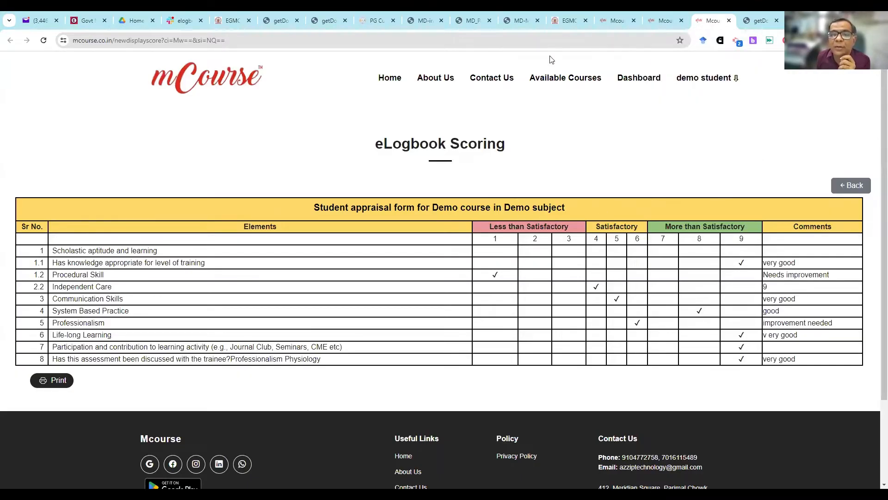
- View the Test page and the Assignment page from the student dashboard
left_click(638, 77)
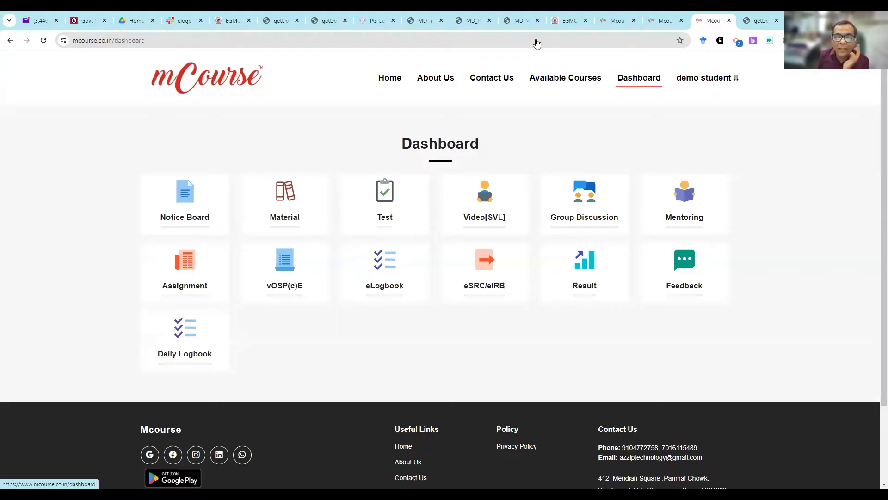
left_click(392, 198)
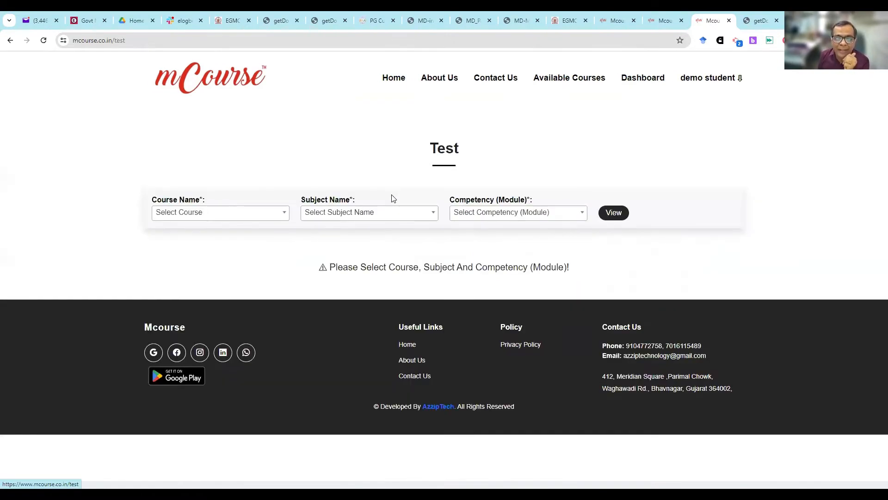
left_click(10, 41)
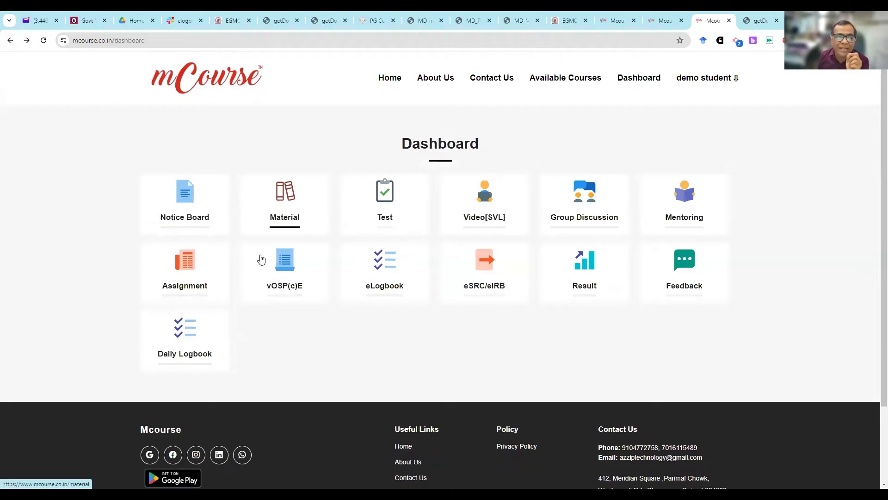
left_click(188, 274)
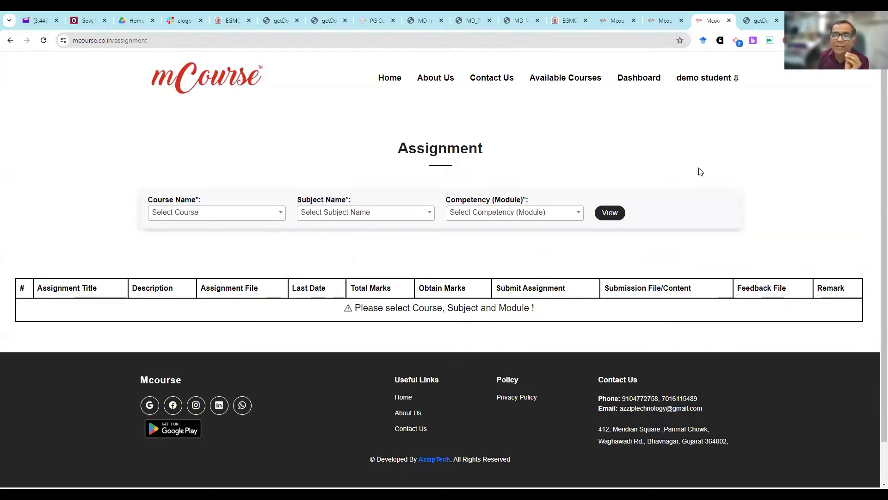
- Switch to the admin site, search its navigation for "off" and open Offline Marks
left_click(654, 18)
key("ctrl+Page_Up")
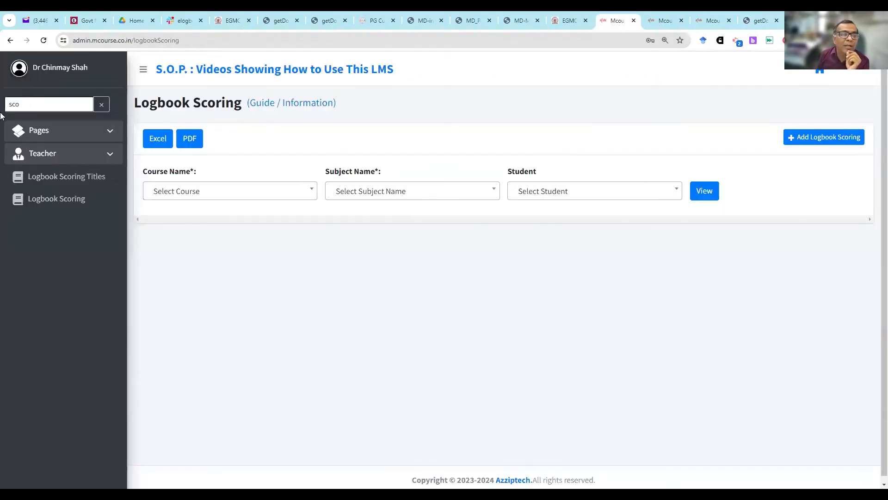
double_click(82, 99)
type("off")
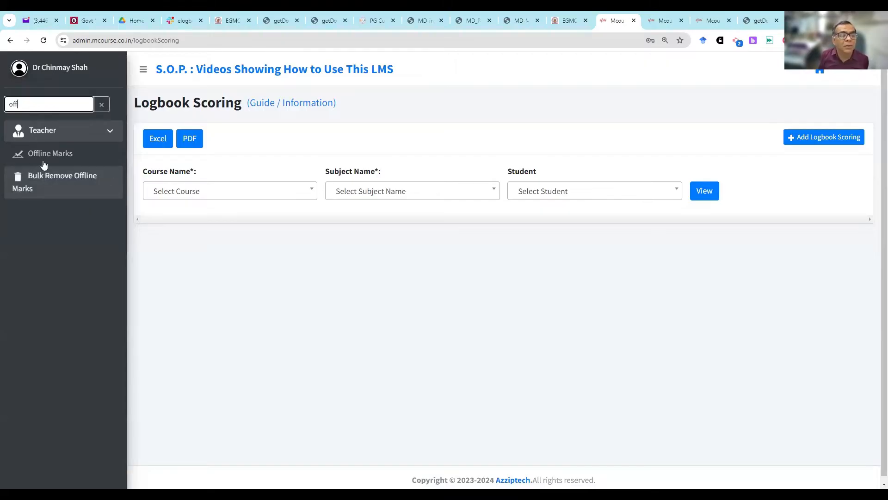
left_click(85, 150)
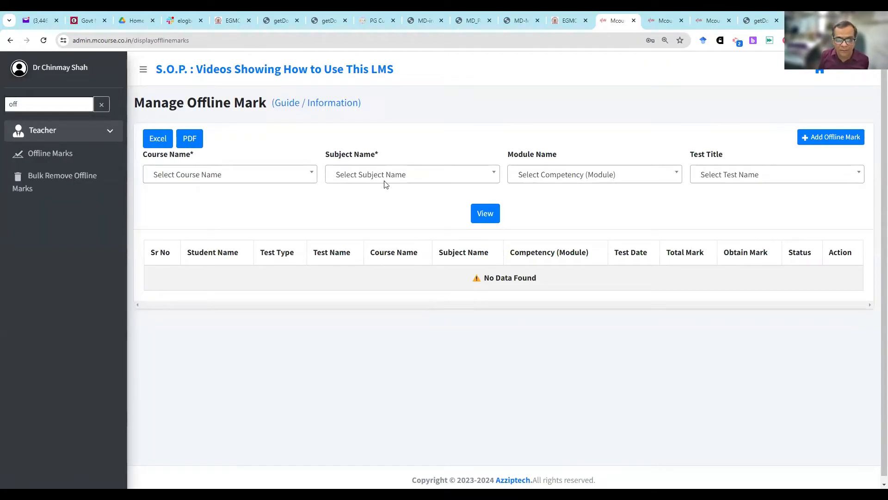
- Return to the student site's dashboard and open the Result page
left_click(714, 13)
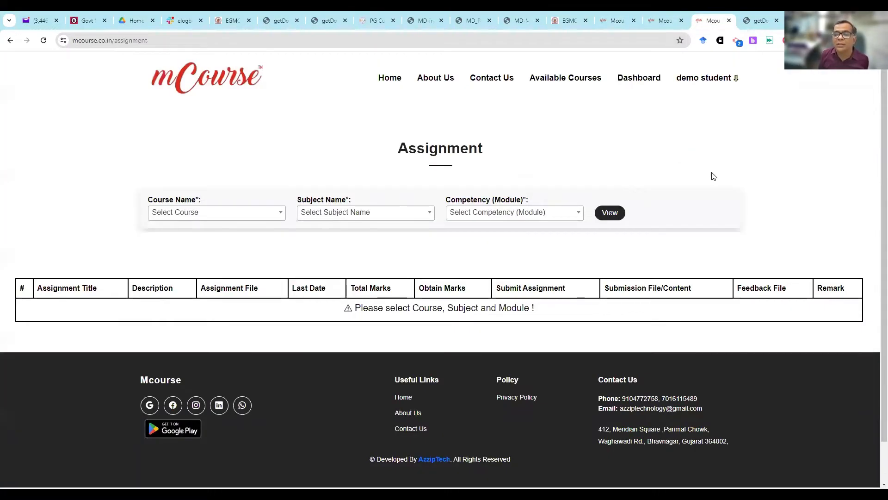
left_click(645, 79)
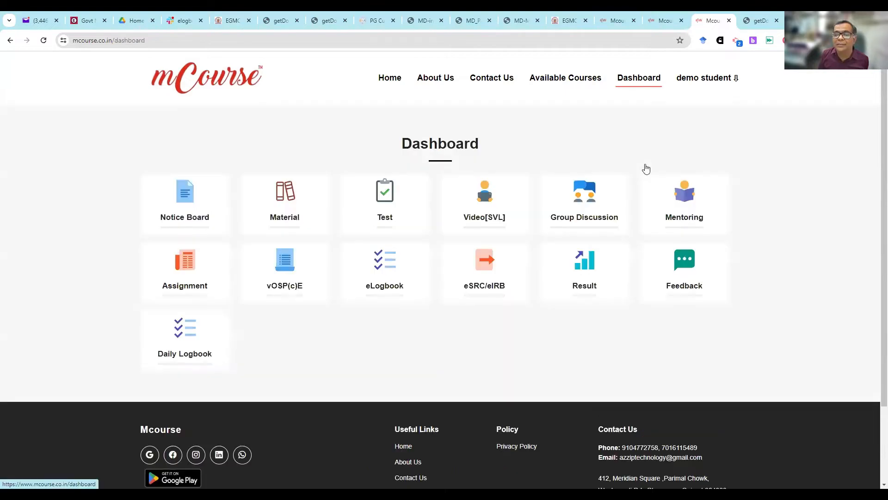
left_click(622, 248)
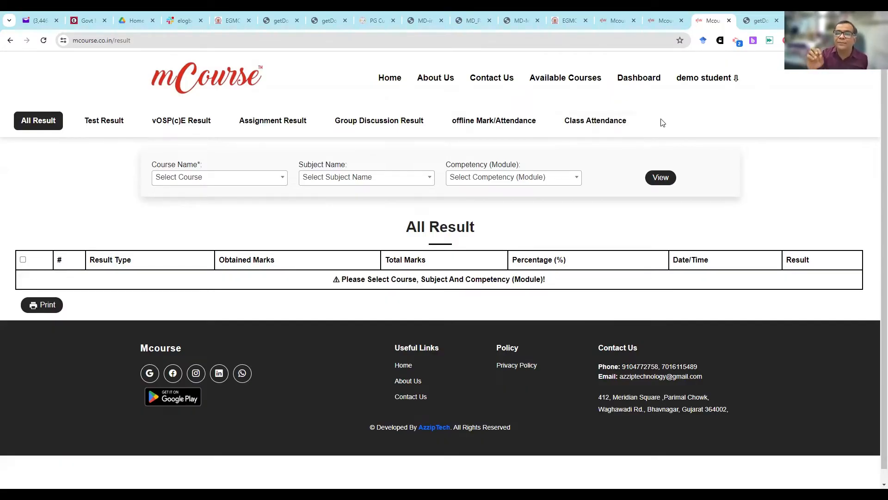
- Return to the admin site, search its navigation for "mod" and open Manage Competency (Module)
left_click(615, 19)
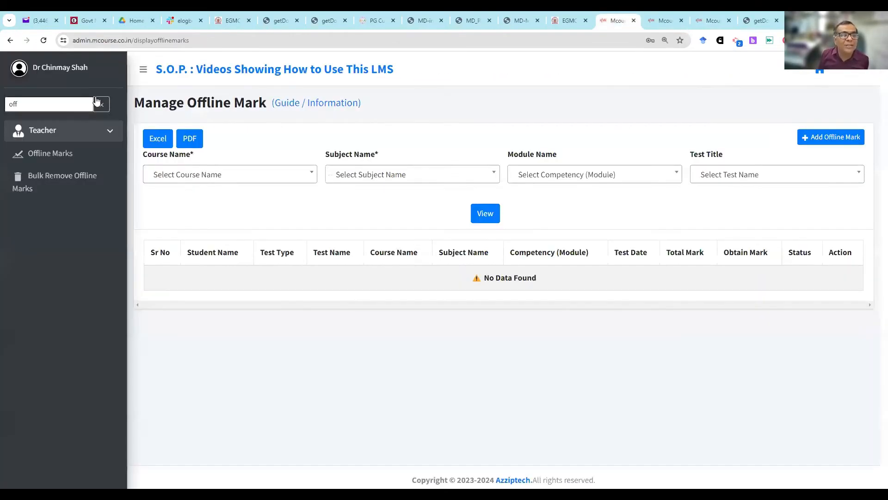
key("BackSpace")
key("BackSpace")
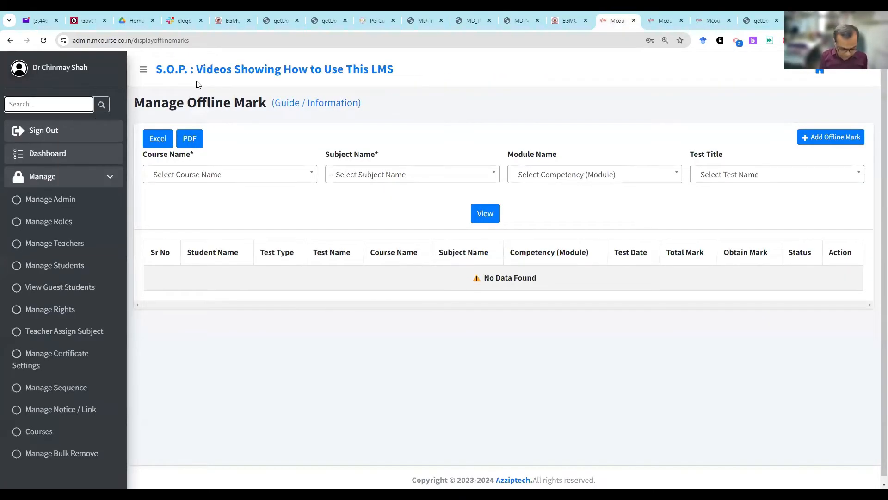
type("mod")
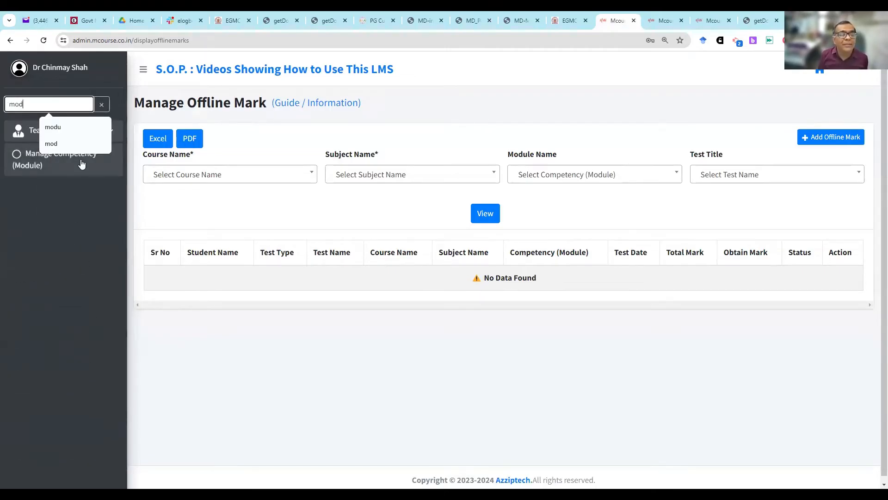
left_click(82, 165)
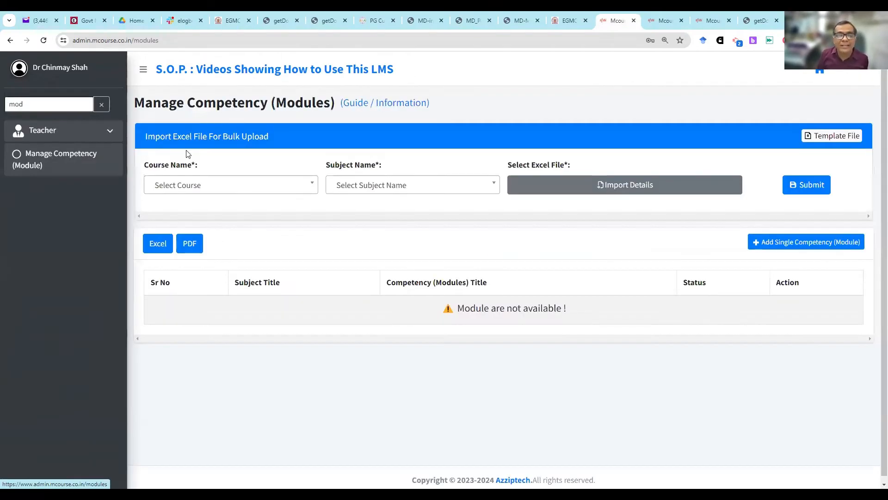
- Add a single competency module titled "clinical examination" under Demo course and Demo subject, and submit it
left_click(811, 245)
left_click(281, 192)
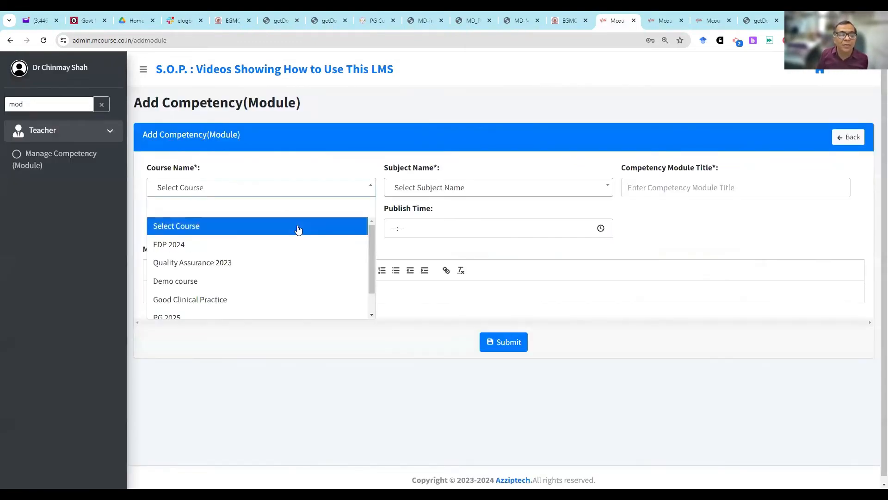
scroll(298, 236, "down", 3)
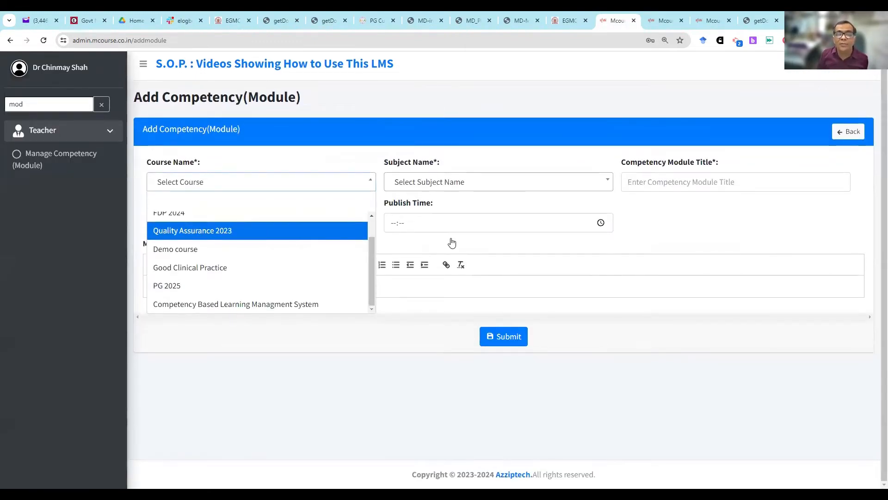
left_click(319, 250)
left_click(414, 184)
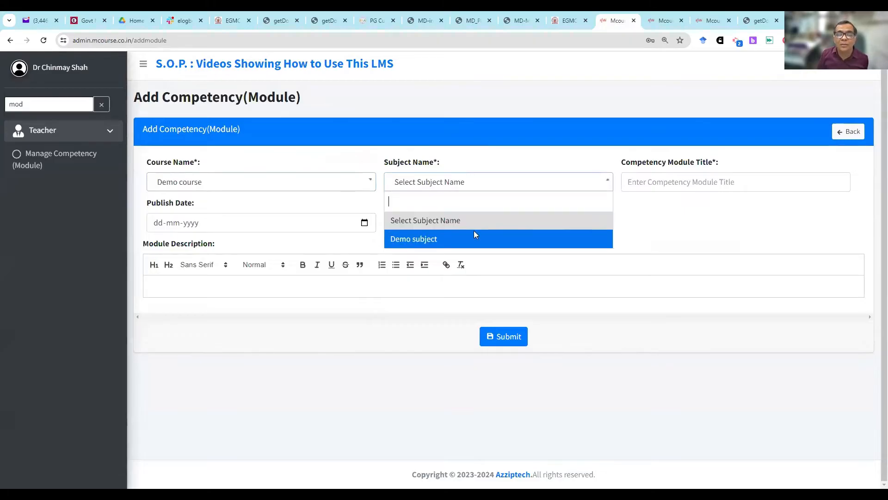
key("Return")
left_click(699, 180)
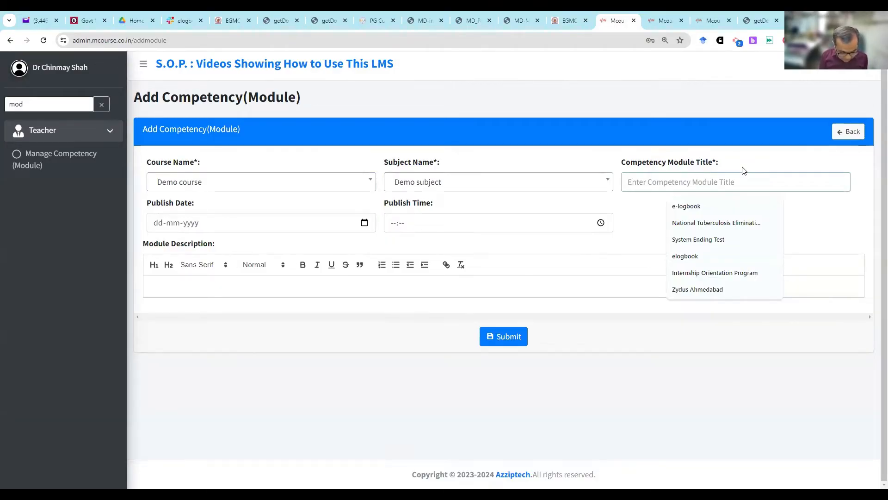
type("clinical ")
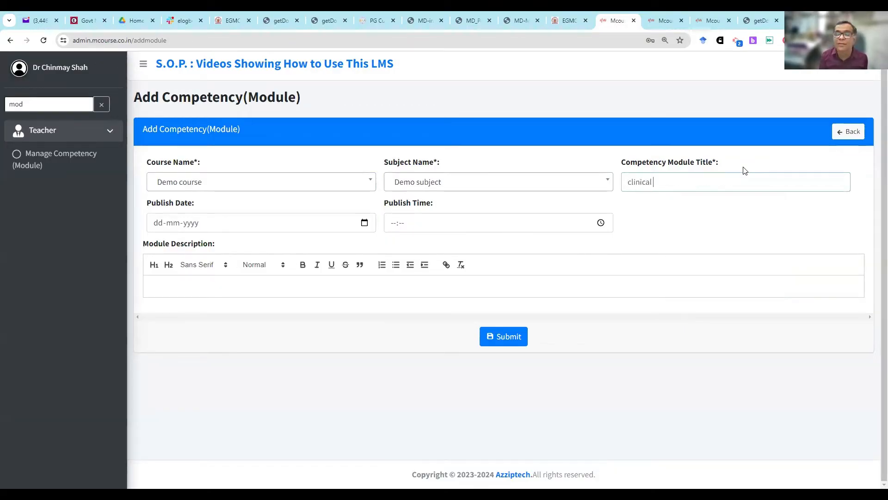
type("examination")
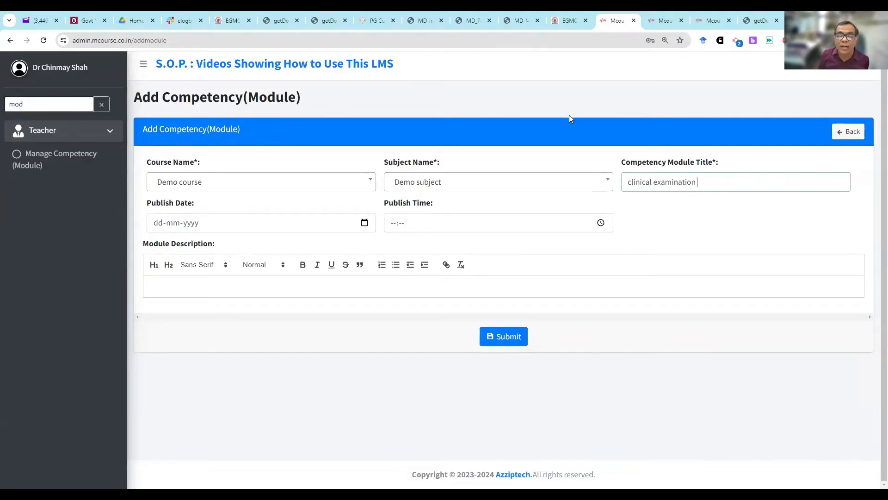
left_click(505, 339)
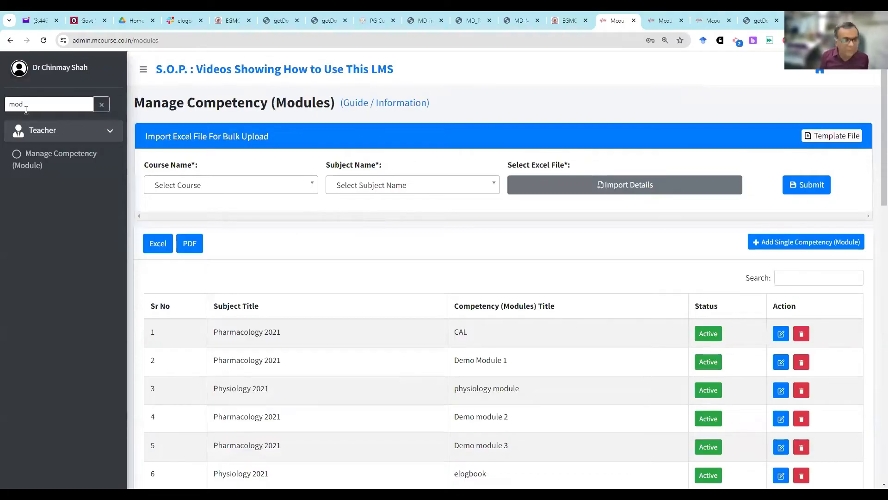
- Search the admin navigation for "skil" and open Manage Skills
key("BackSpace")
key("BackSpace")
key("BackSpace")
type("skil")
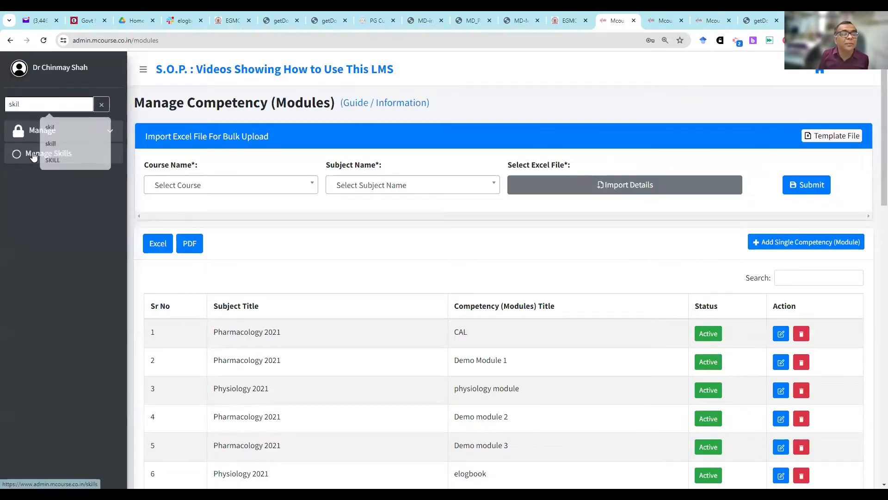
left_click(48, 153)
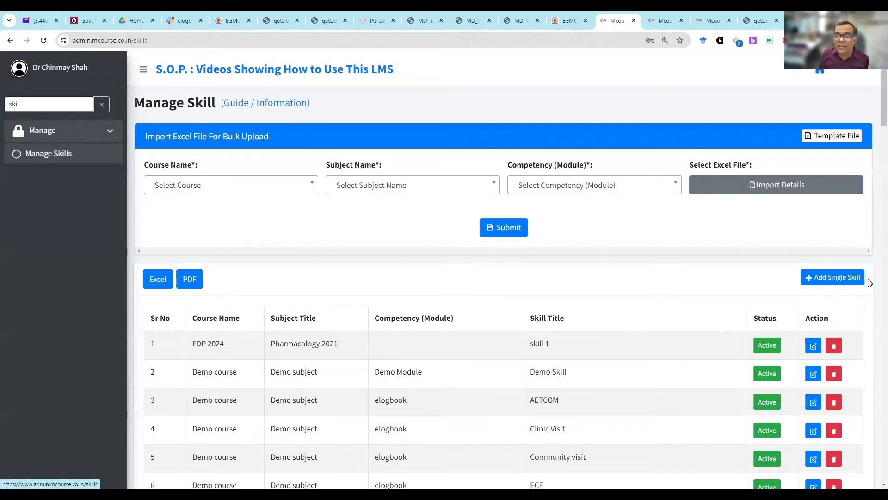
- Start a new single skill under Demo course, Demo subject and the clinical examination competency module
left_click(843, 280)
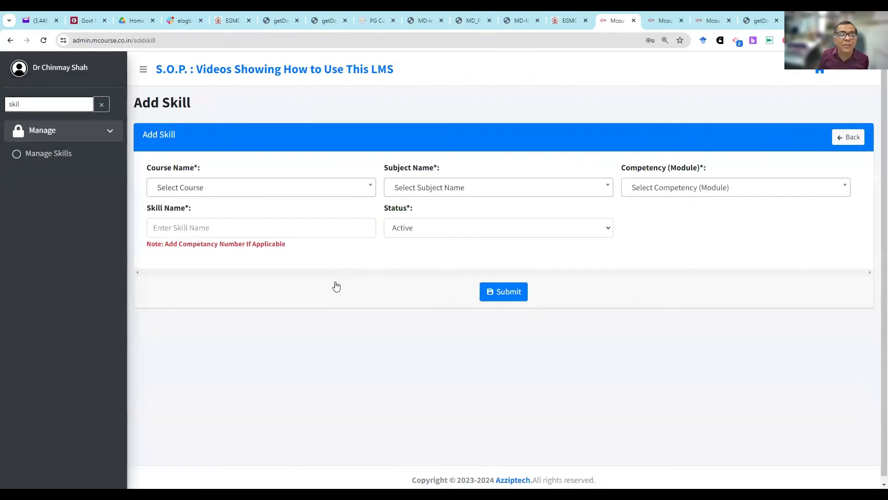
left_click(334, 187)
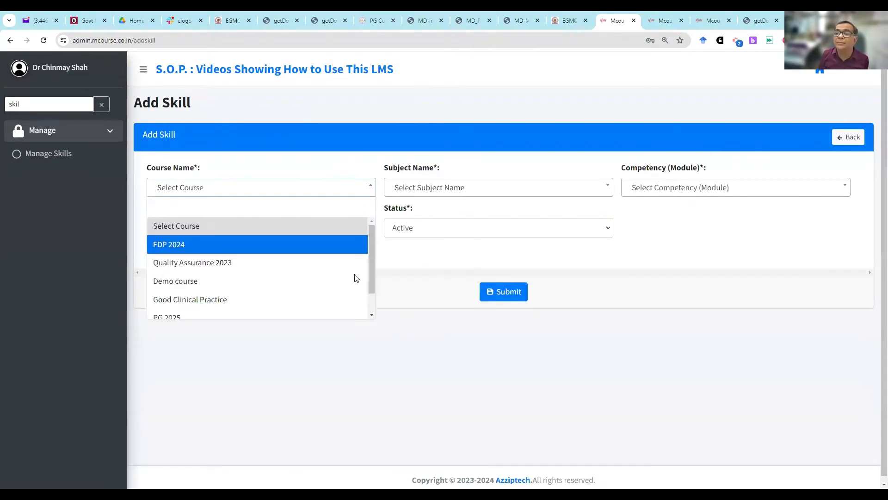
left_click(354, 280)
left_click(462, 187)
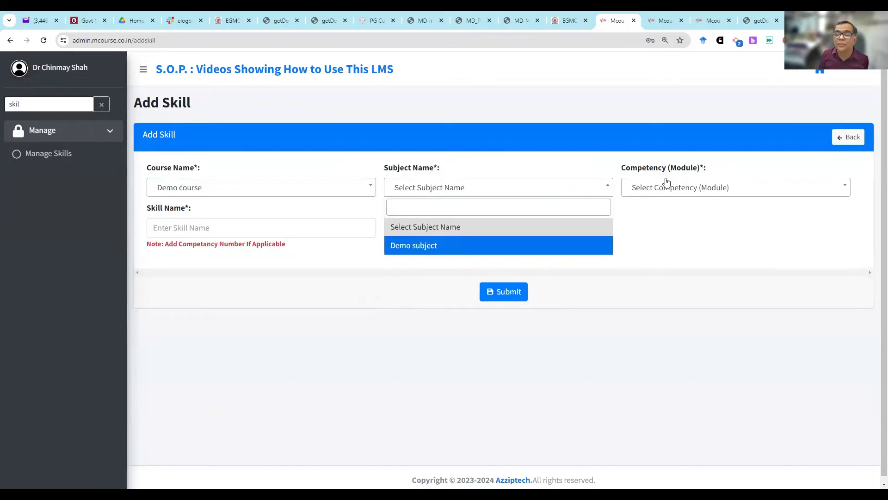
left_click(418, 244)
left_click(693, 187)
scroll(657, 260, "down", 1)
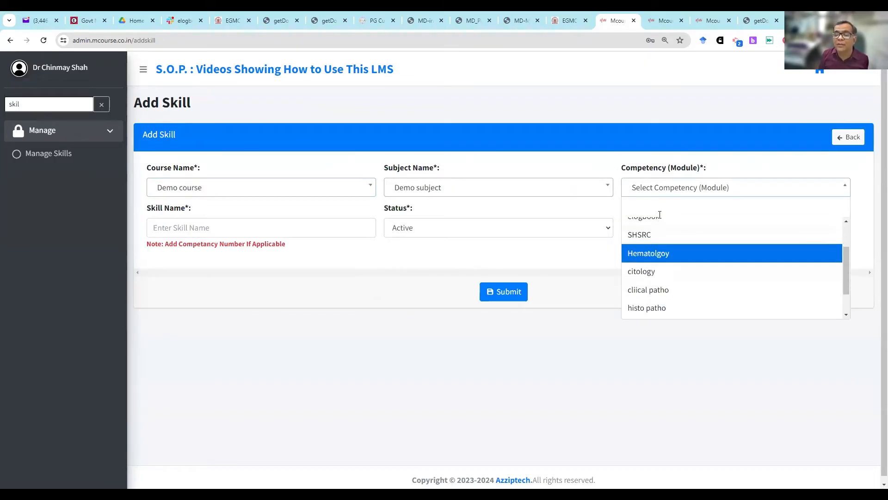
scroll(661, 225, "up", 1)
scroll(662, 226, "down", 2)
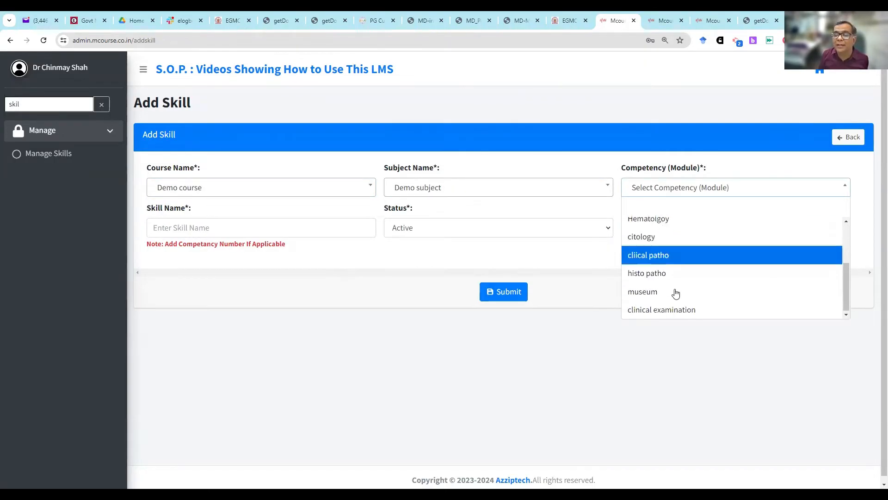
left_click(682, 311)
- Name the skill "Daily clinical Examination" and submit it
key("Tab")
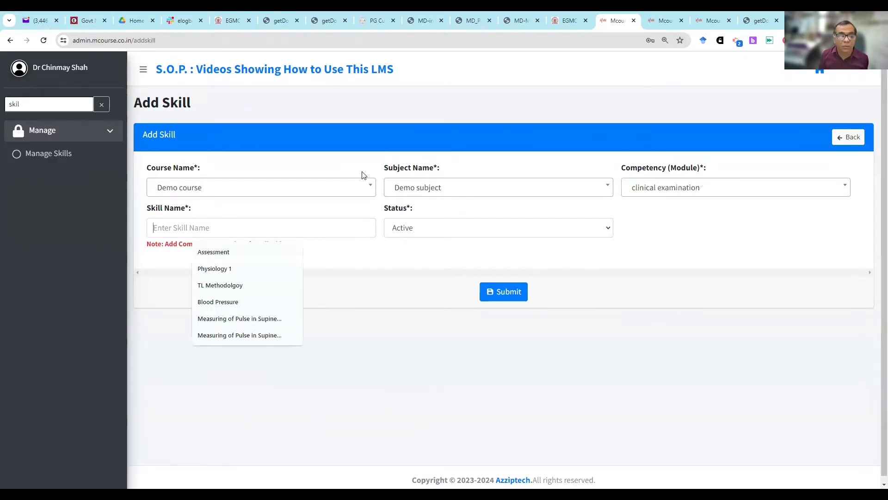
type("Dail")
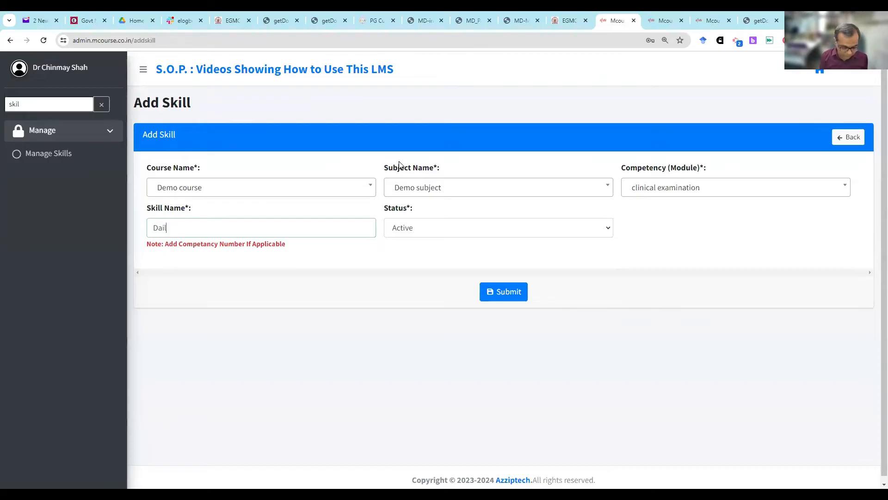
type("oy clinical ")
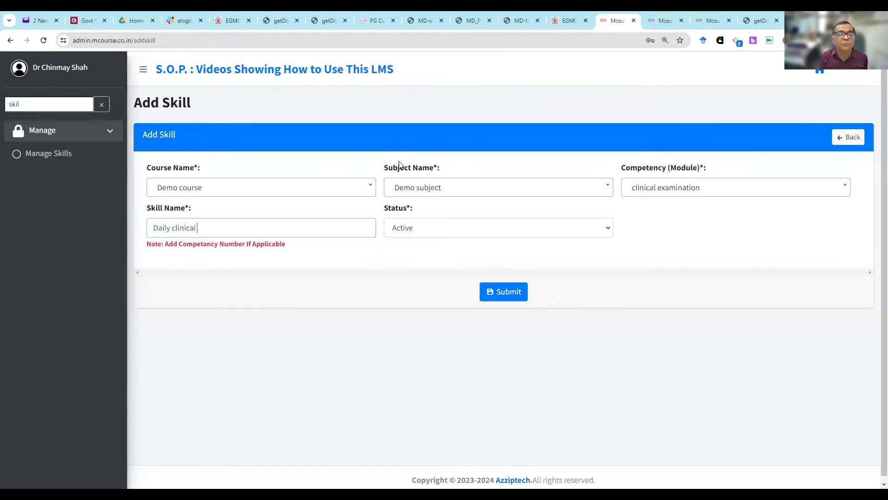
type("Examination")
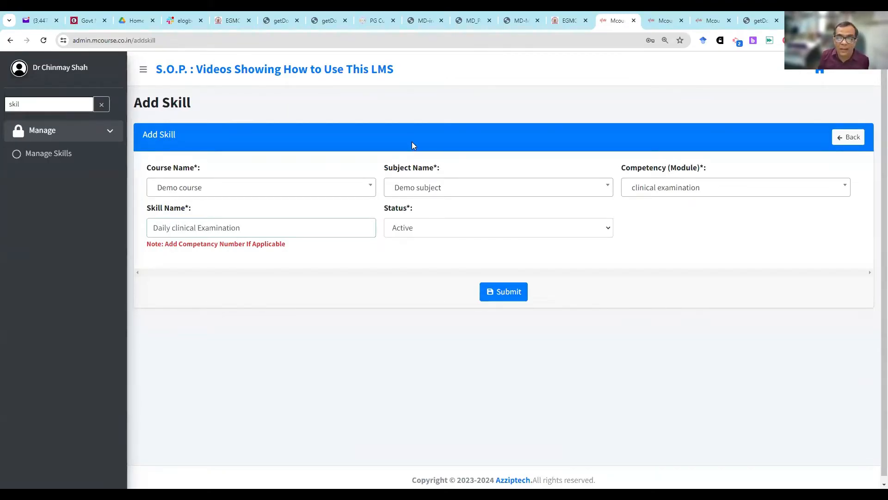
left_click(519, 292)
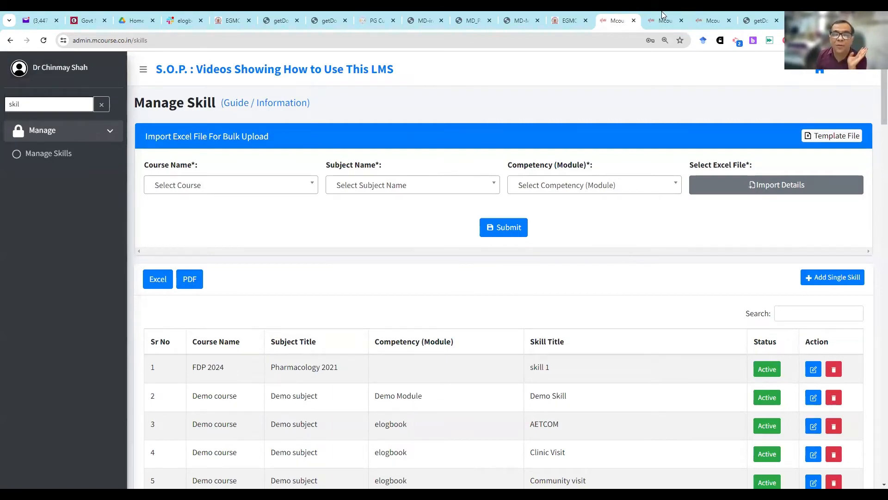
- Switch to the student site, open Daily Logbook from the dashboard and start a new daily logbook entry
left_click(714, 19)
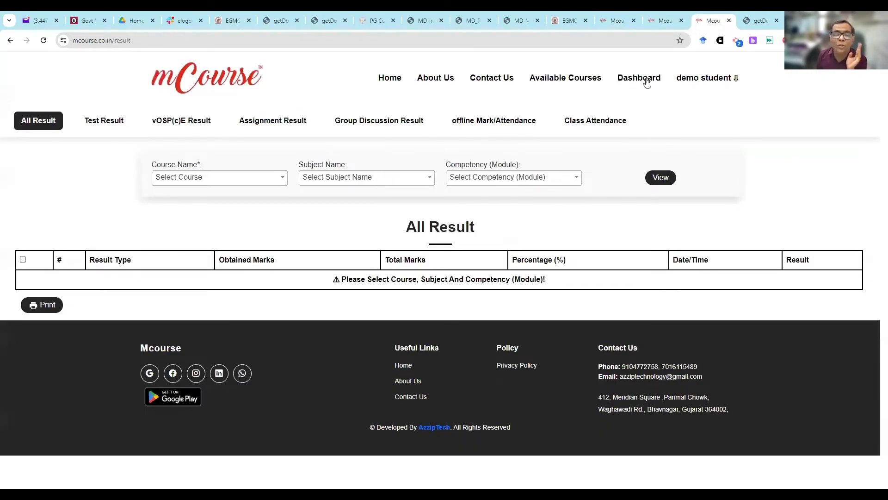
left_click(178, 337)
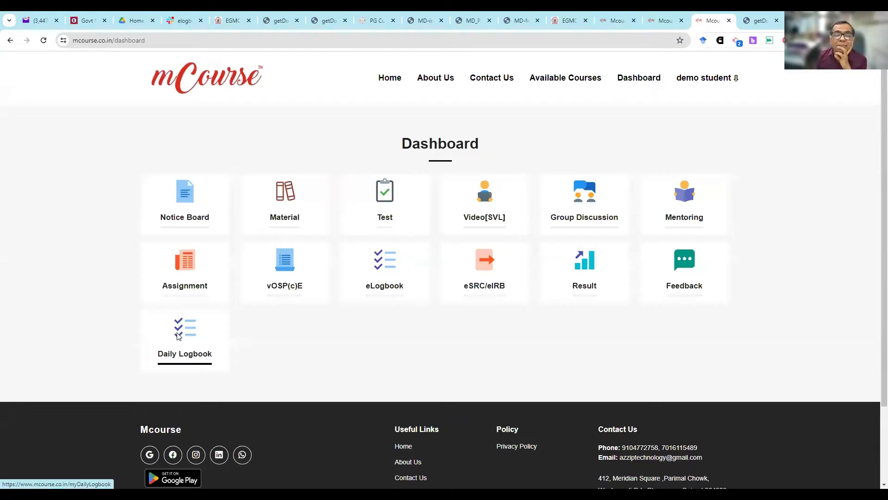
left_click(178, 336)
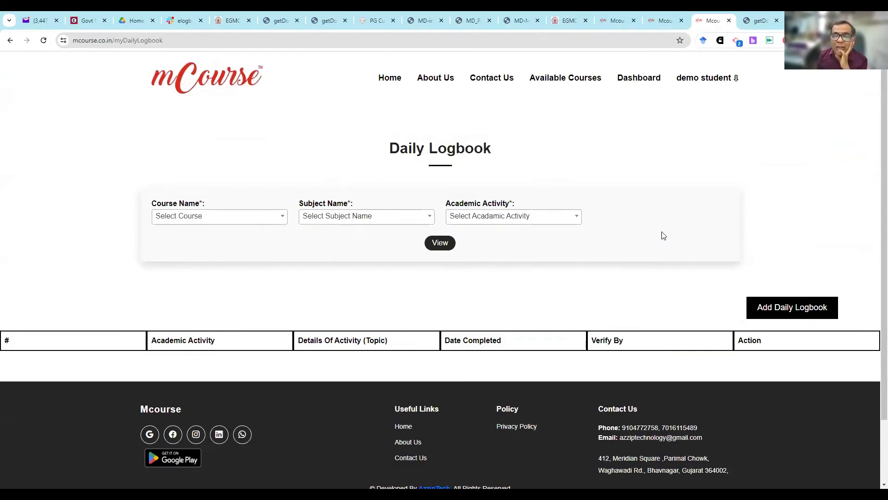
left_click(768, 310)
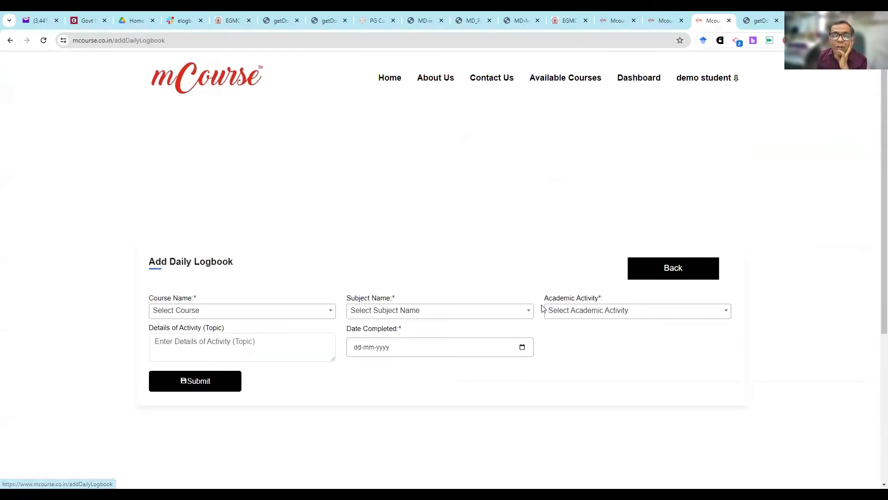
- Set the daily logbook entry to Demo course, Demo subject and the academic activity Seminar
left_click(211, 312)
left_click(212, 364)
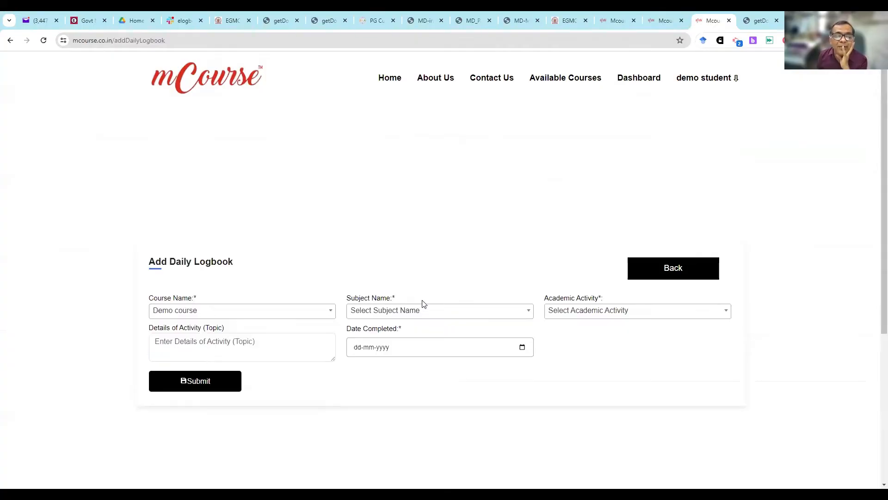
left_click(421, 312)
left_click(421, 363)
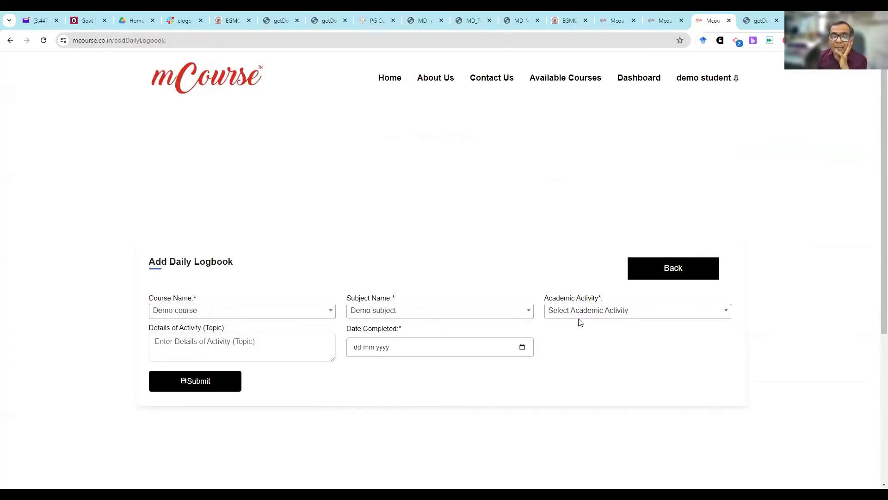
left_click(569, 318)
scroll(586, 368, "down", 5)
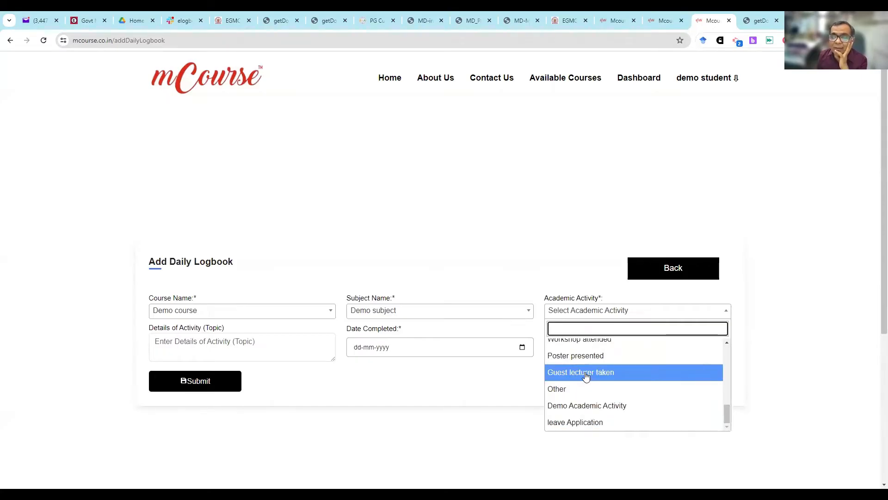
scroll(585, 363, "up", 3)
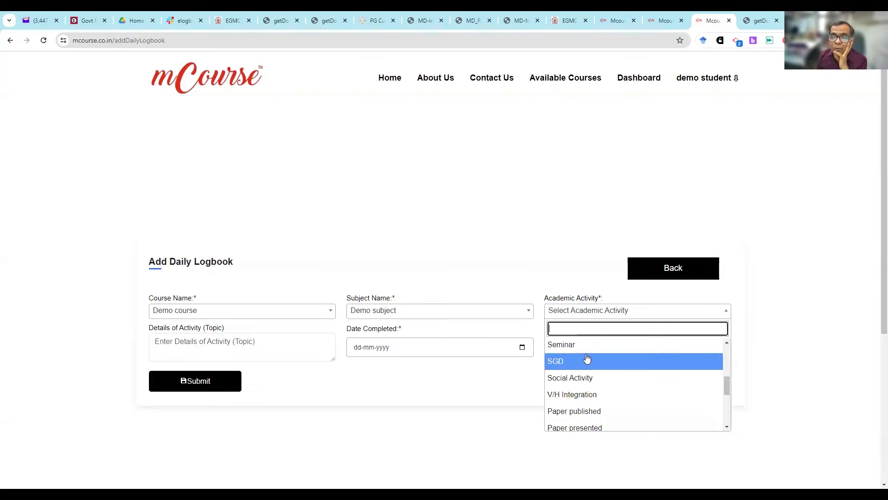
left_click(587, 346)
- Enter the activity details "Seminar on elogbook" with completion date 03-07-2024, and submit the daily logbook entry
left_click(244, 346)
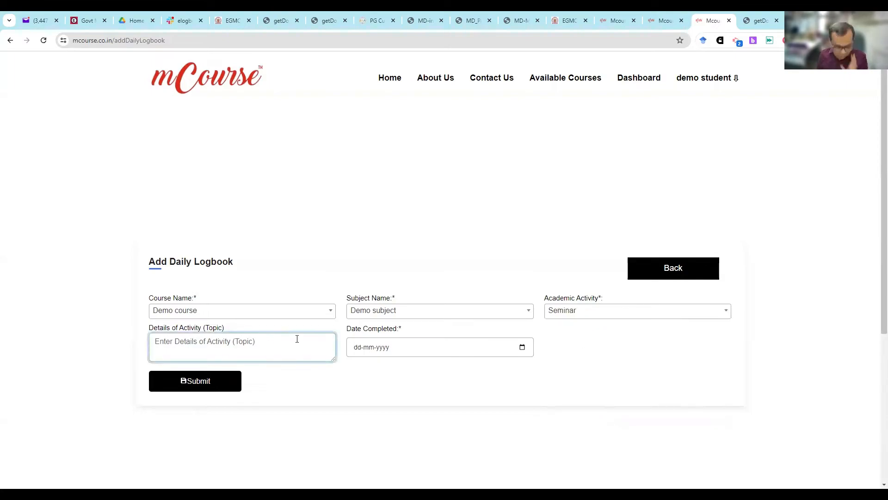
type("Sem")
key("BackSpace")
key("BackSpace")
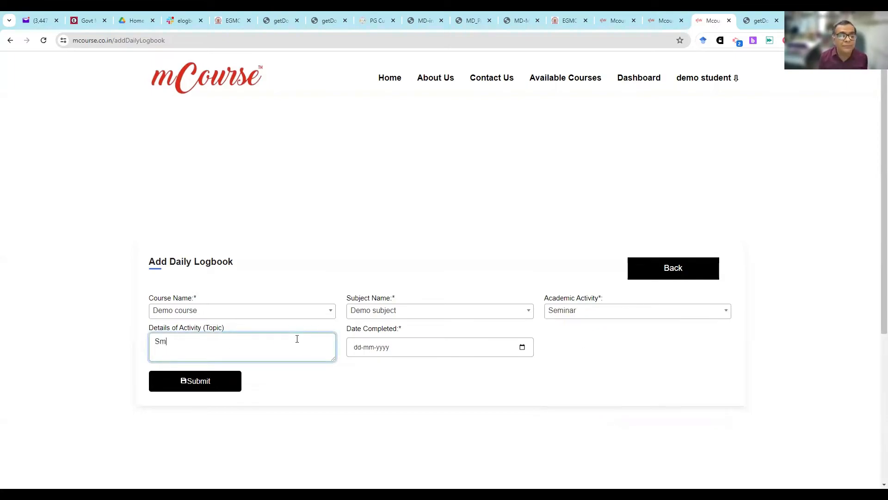
type("eminar ")
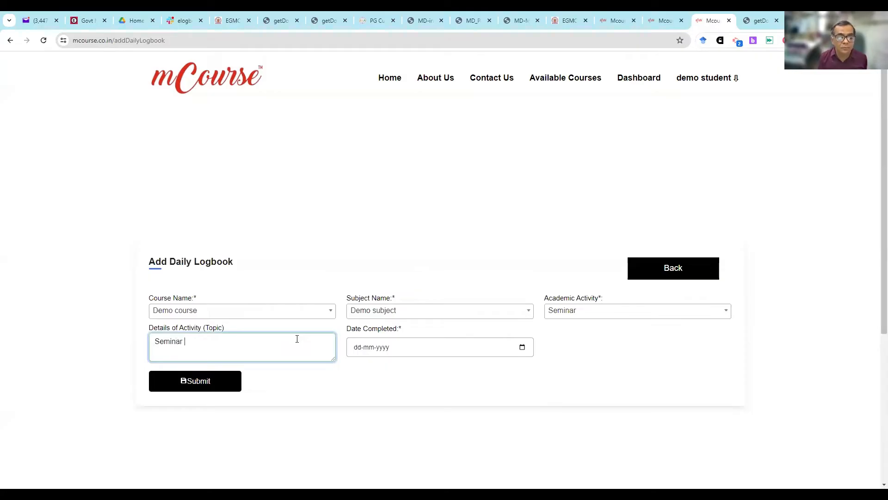
type("on elogbook")
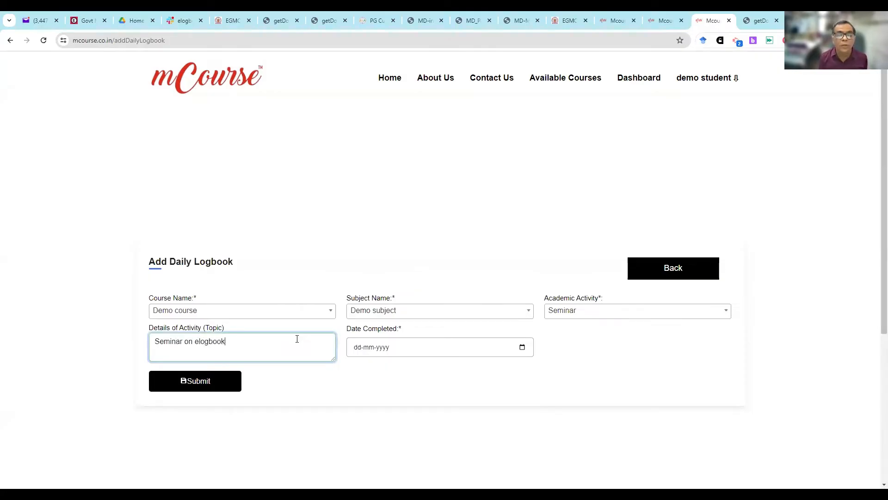
left_click(522, 350)
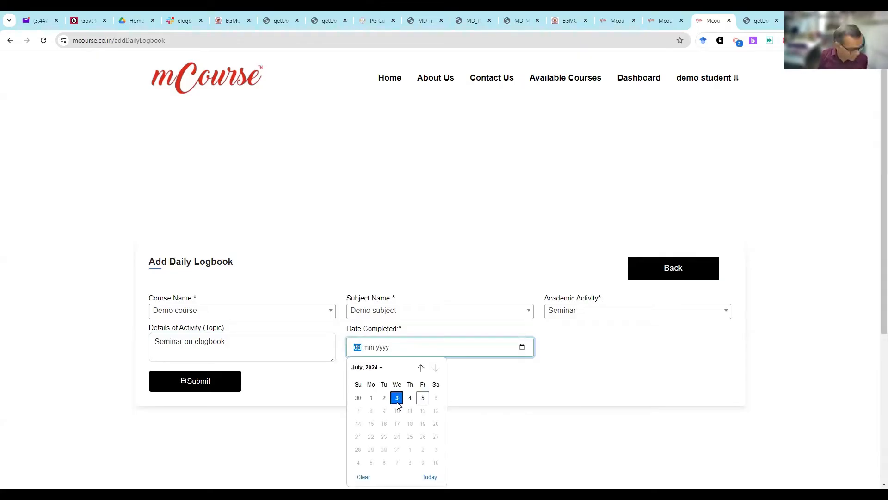
left_click(397, 397)
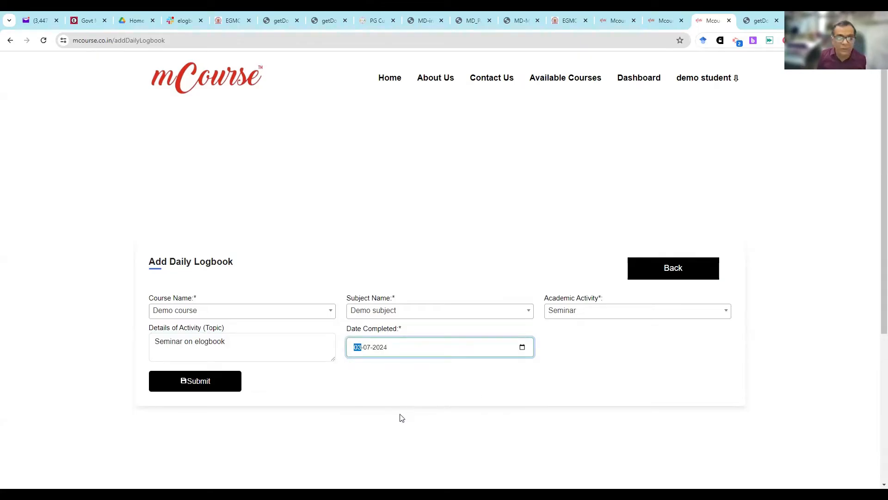
left_click(227, 389)
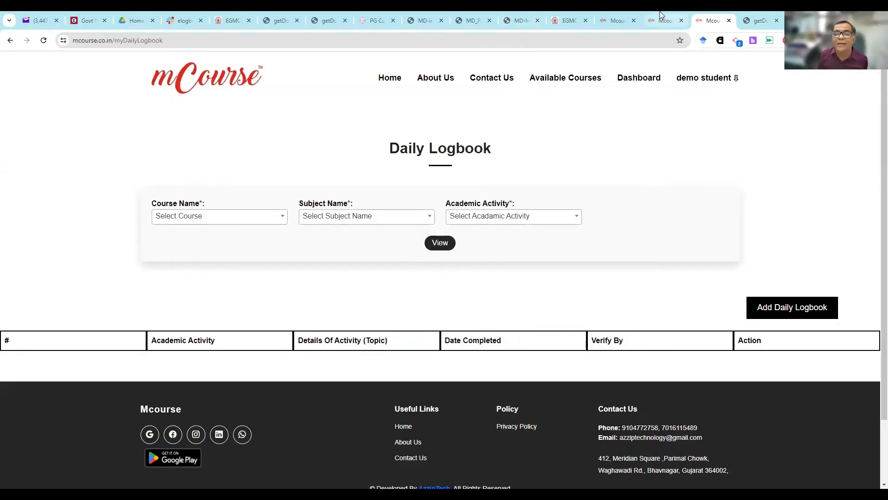
- Return to the admin site, search its navigation for "dai" and open Manage Daily Logbook
left_click(615, 21)
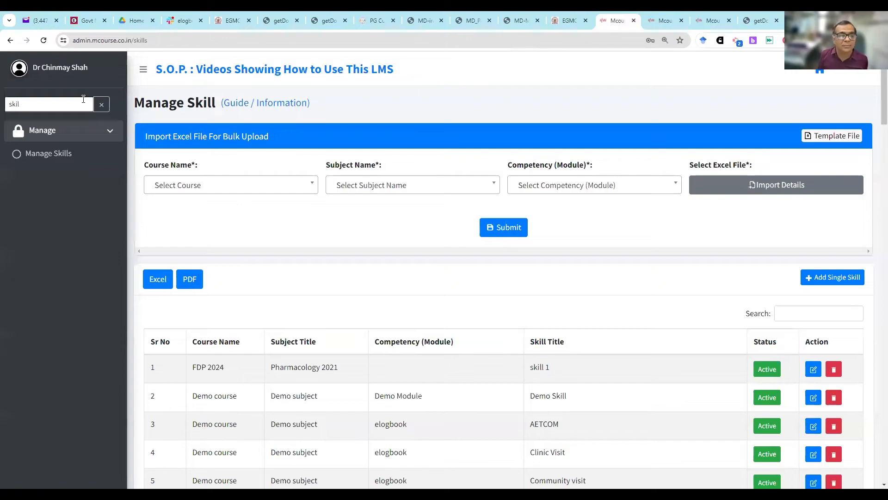
left_click(101, 105)
left_click(86, 106)
type("d")
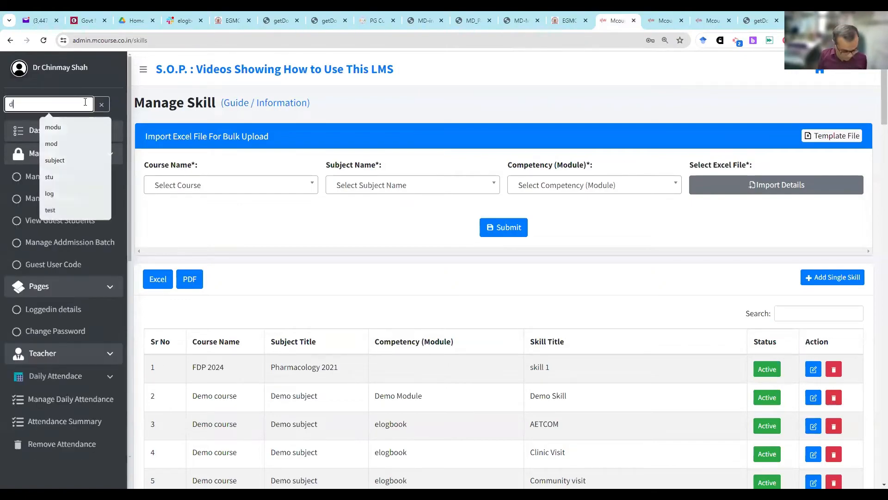
type("ai")
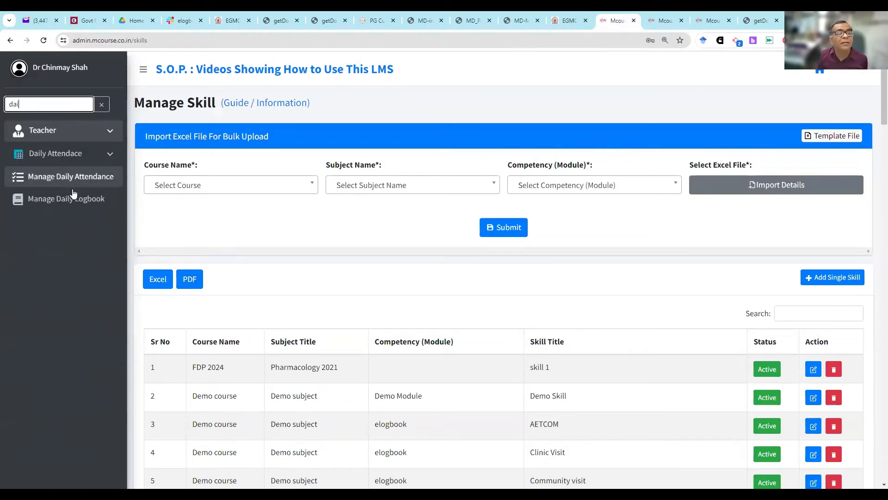
left_click(87, 203)
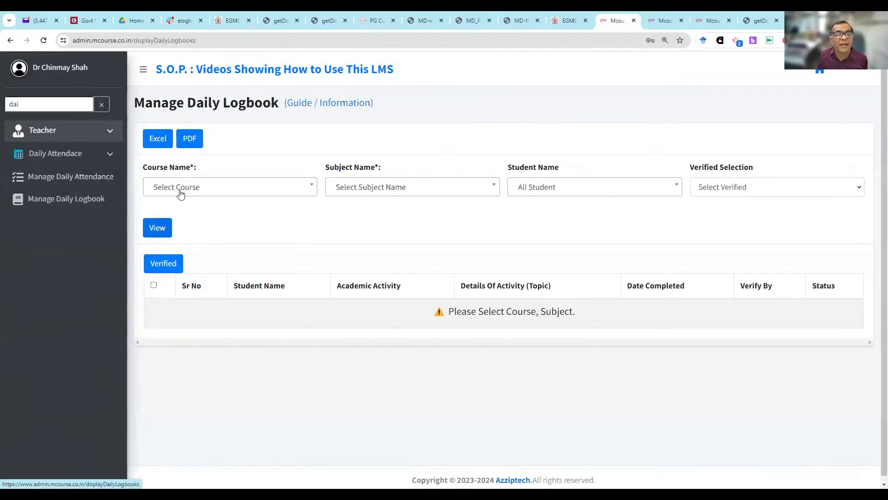
- List the daily logbook entries of all students for Demo course and Demo subject, and mark them all as verified
left_click(179, 190)
left_click(189, 281)
left_click(392, 190)
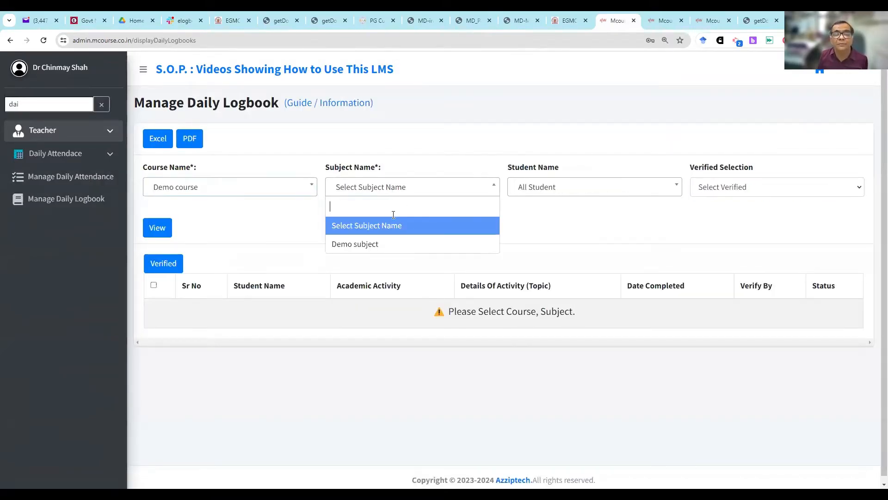
left_click(388, 246)
left_click(162, 228)
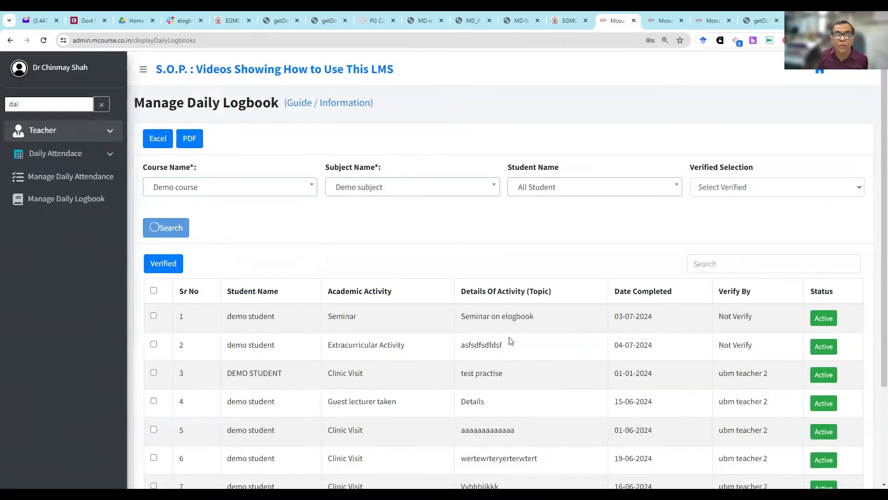
left_click(153, 290)
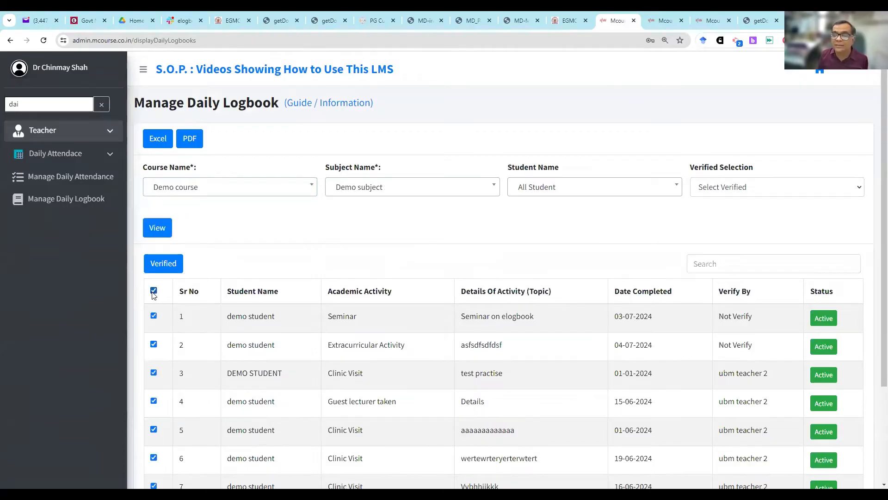
left_click(168, 269)
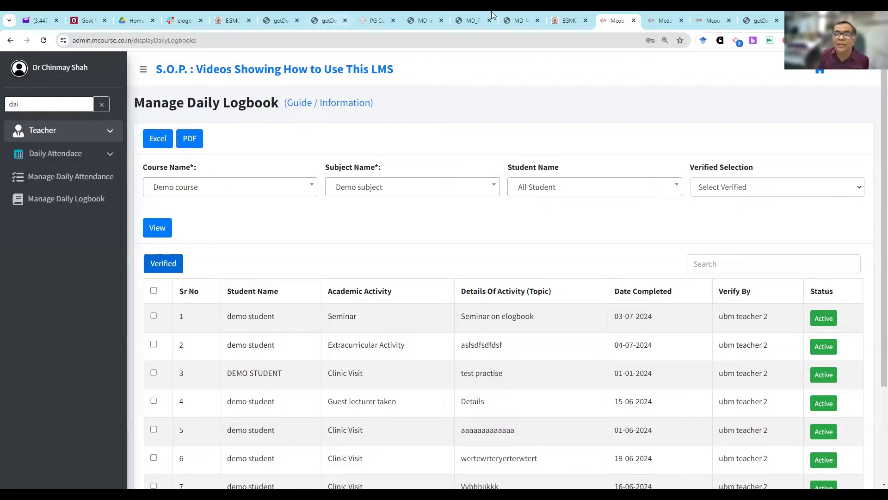
- Return to the student site's Daily Logbook page
left_click(562, 16)
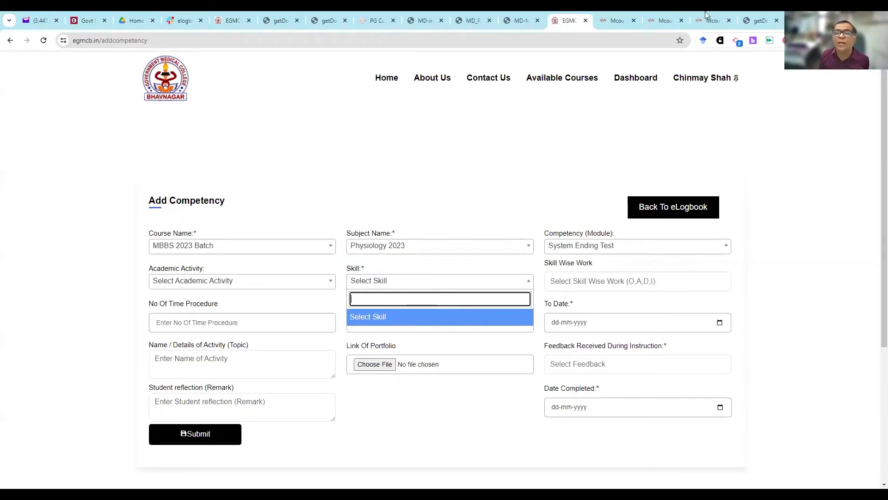
left_click(728, 15)
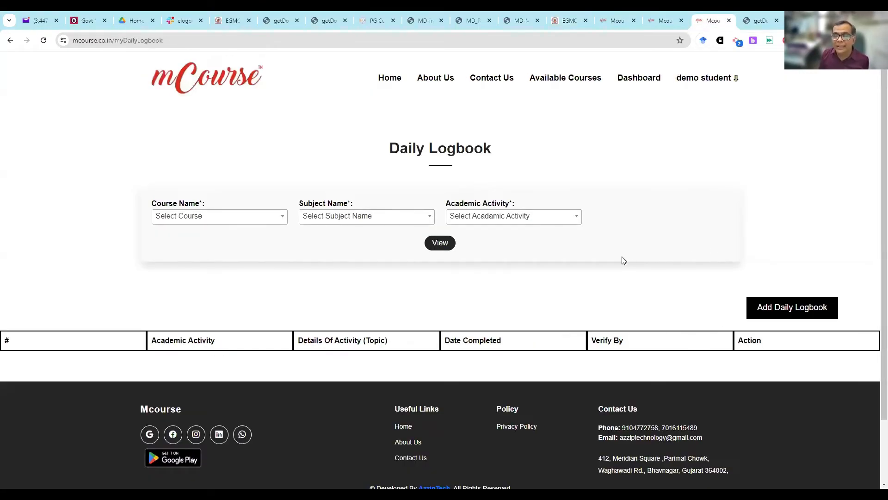
- List the student's daily logbook entries for Demo course, Demo subject and the academic activity Seminar
left_click(281, 217)
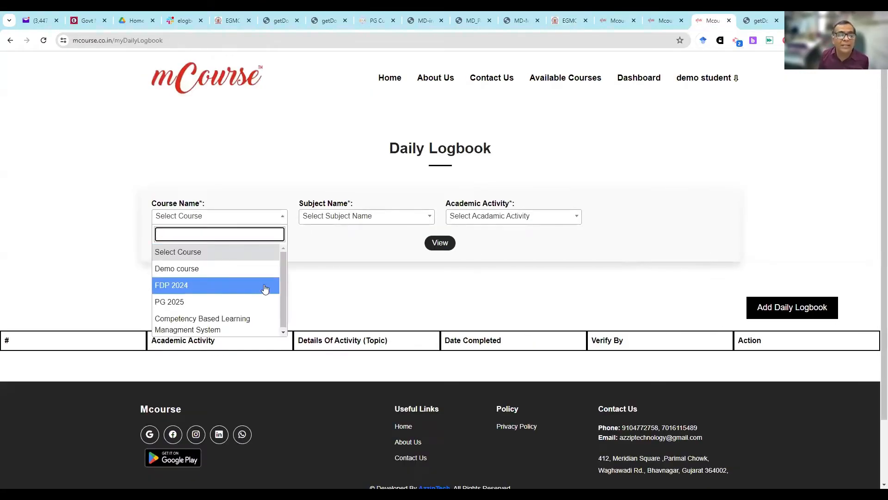
left_click(267, 268)
left_click(327, 222)
left_click(330, 226)
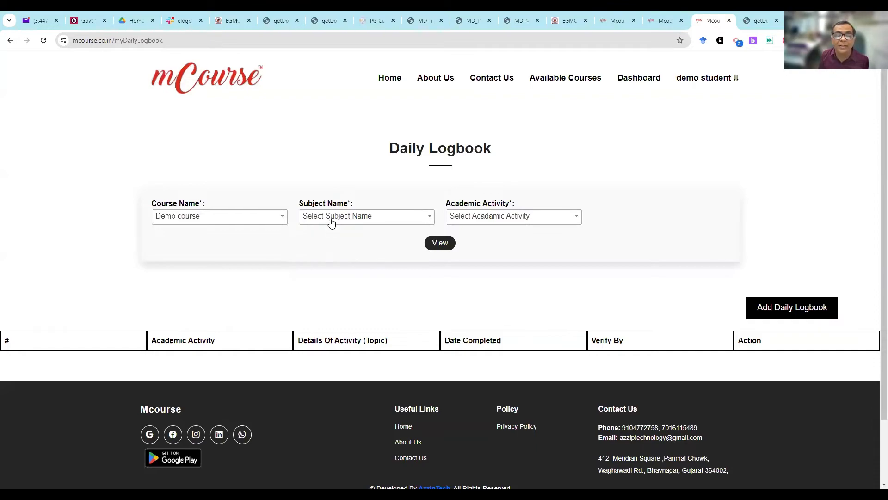
left_click(329, 222)
left_click(327, 266)
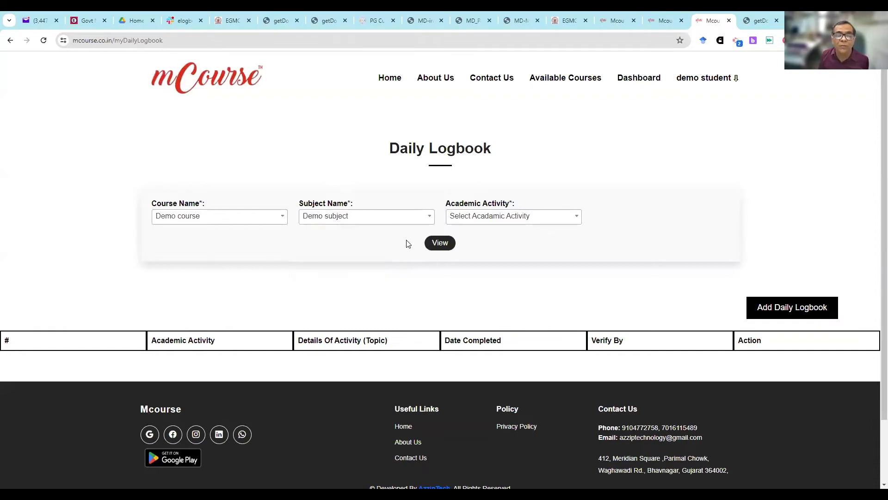
left_click(440, 244)
left_click(469, 223)
scroll(472, 298, "down", 3)
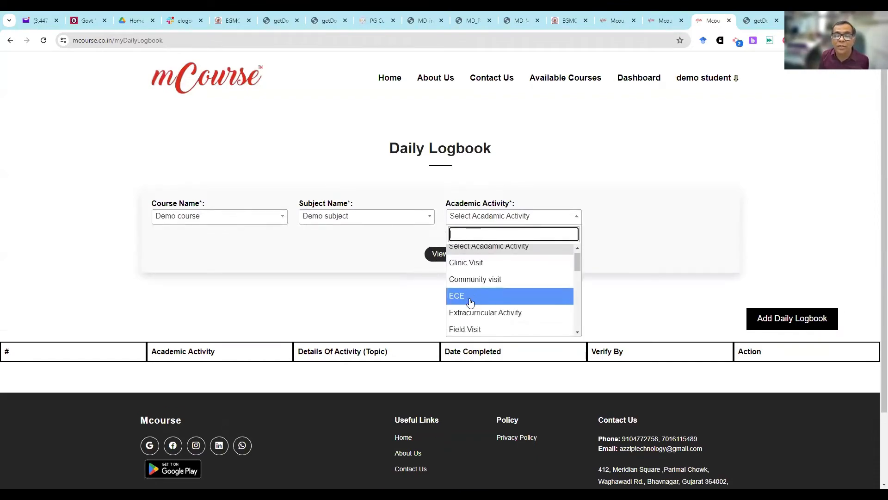
left_click(463, 309)
left_click(443, 243)
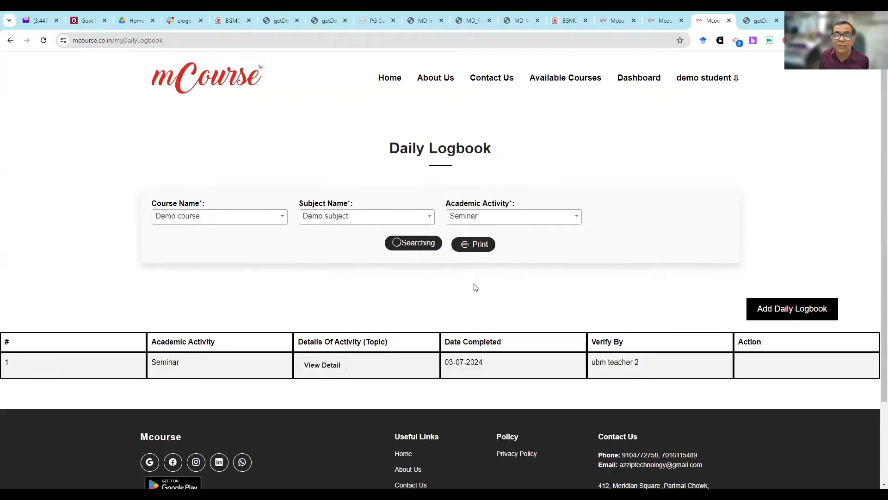
- View the activity details of the listed seminar entry, close them, and open the print version of the daily logbook
left_click(331, 363)
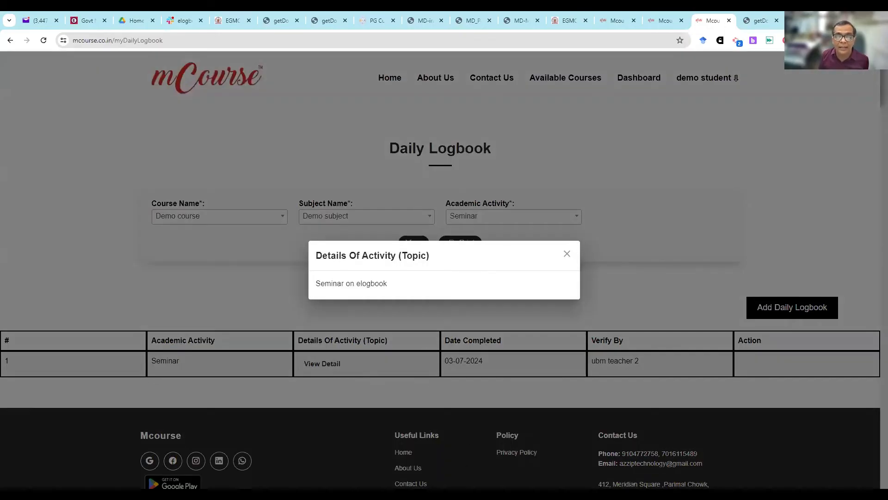
left_click(451, 330)
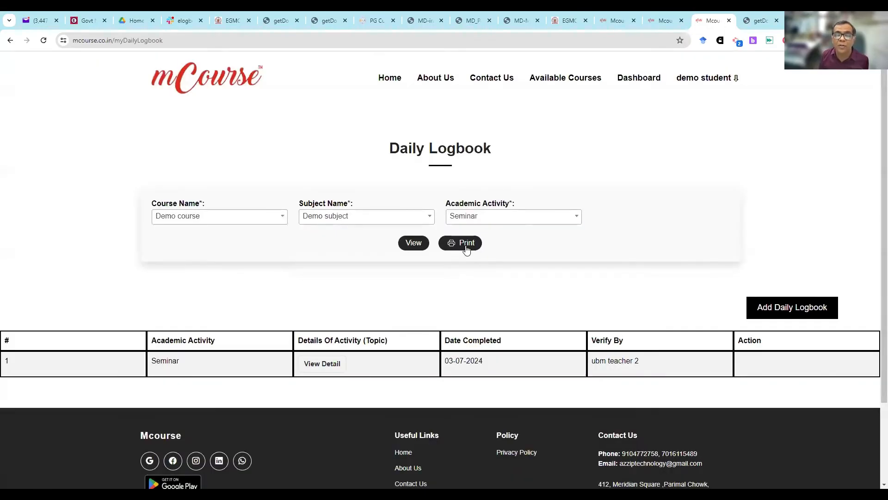
left_click(466, 247)
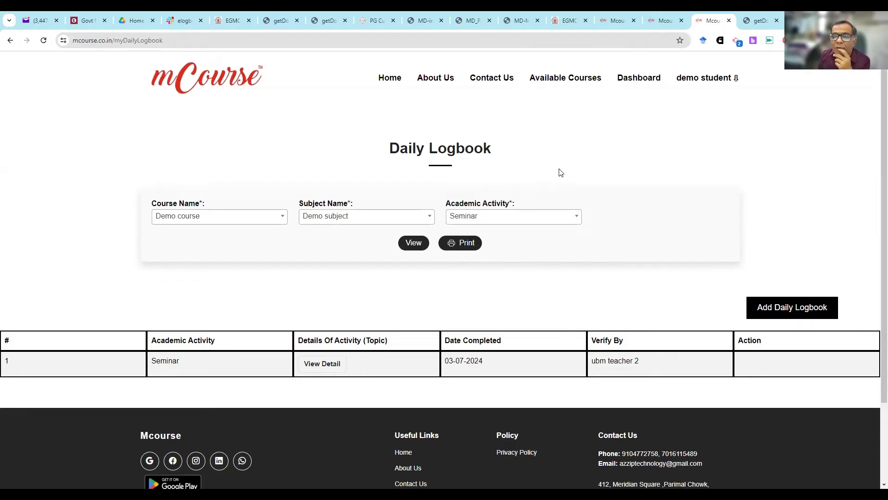
- Replace the Logbook Guidelines document with AzzipTech's page azziptech.com/elogbook-and-lms-for-ug-and-pg-students/
left_click(742, 21)
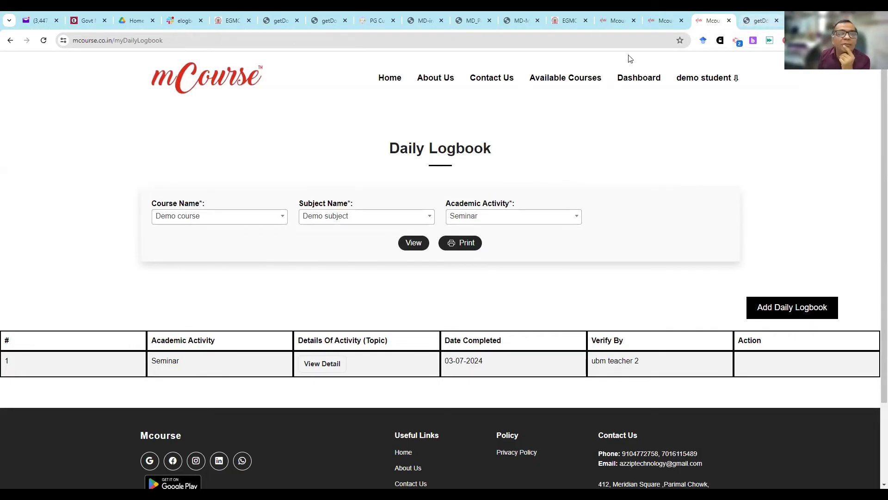
left_click(272, 40)
type("azzip")
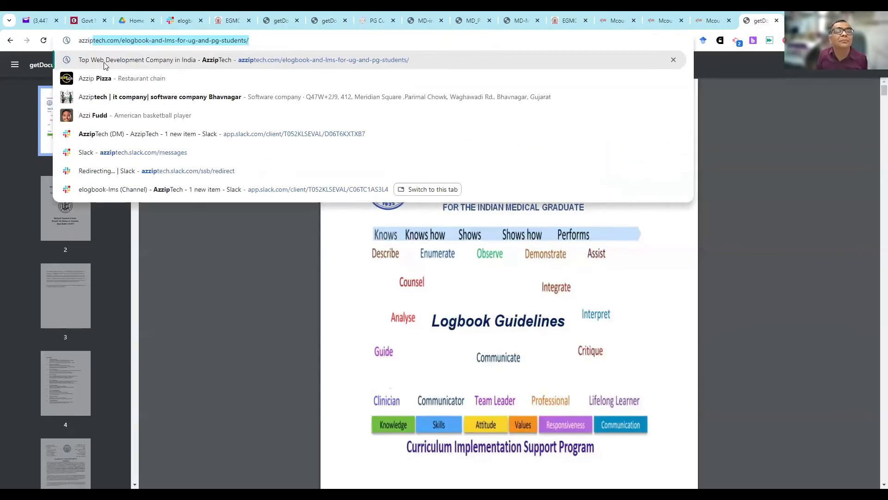
left_click(105, 65)
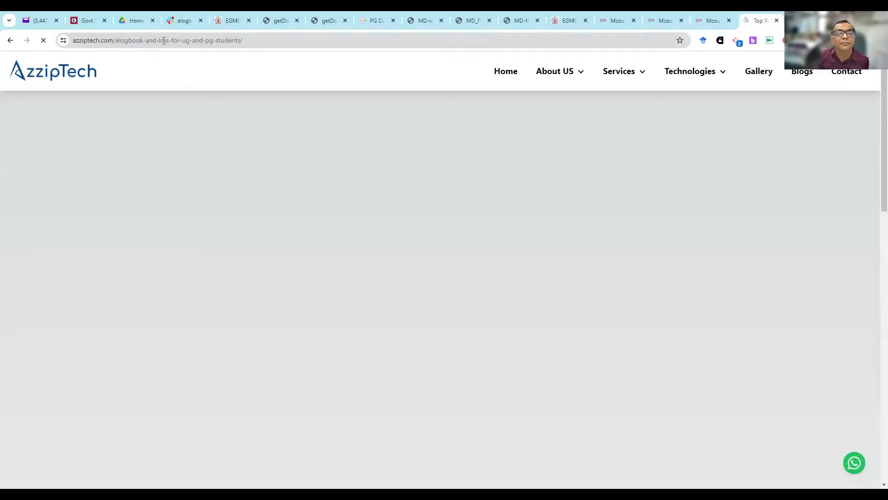
- Copy the full web address of the AzzipTech E-Logbook & LMS page
left_click(164, 40)
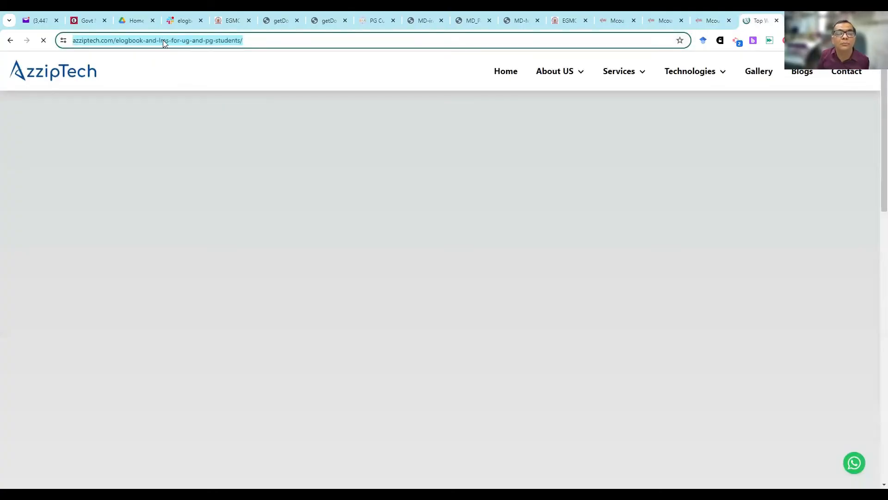
right_click(164, 42)
left_click(202, 131)
left_click(396, 99)
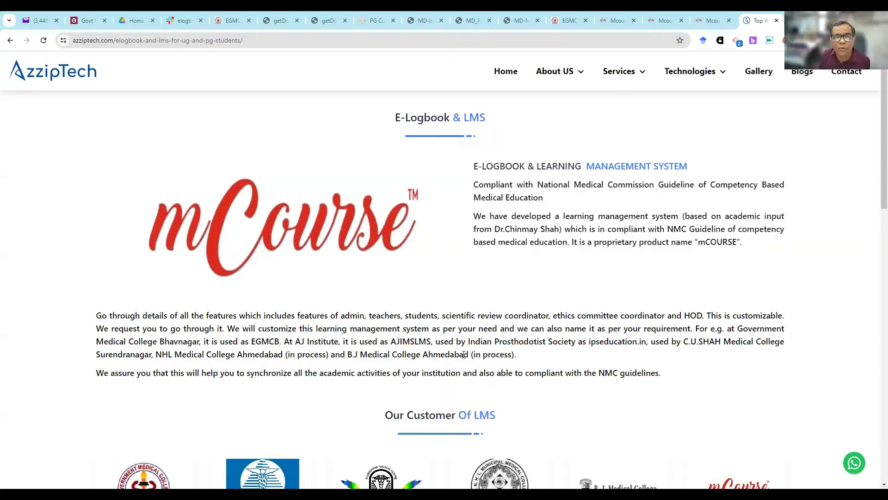
- Return to the mCourse student site and reopen the eLogbook page from the dashboard
left_click(577, 15)
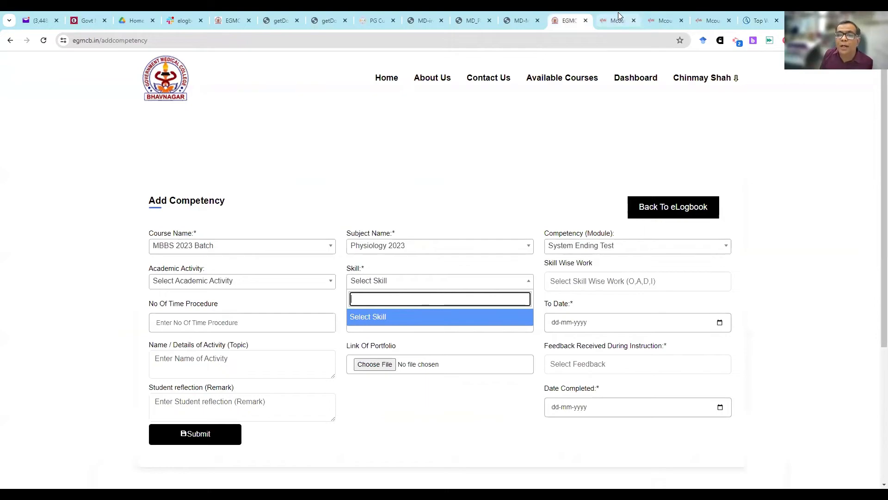
left_click(618, 13)
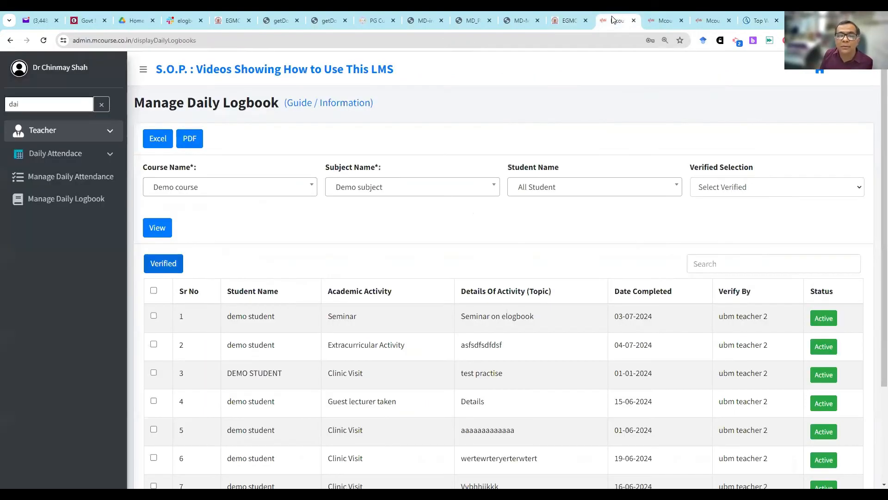
left_click(673, 15)
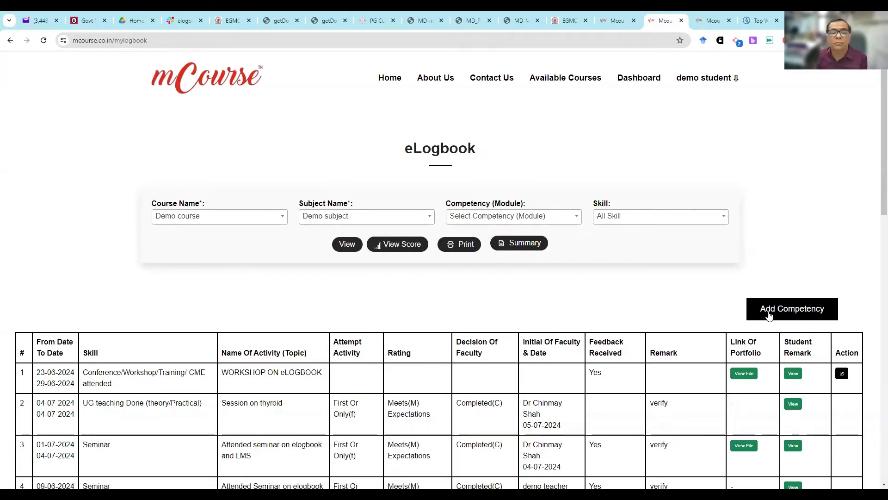
left_click(649, 91)
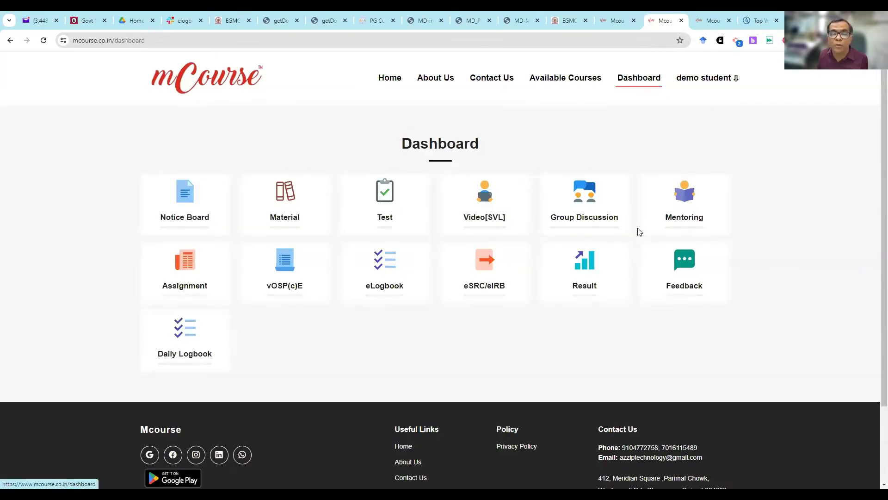
left_click(331, 269)
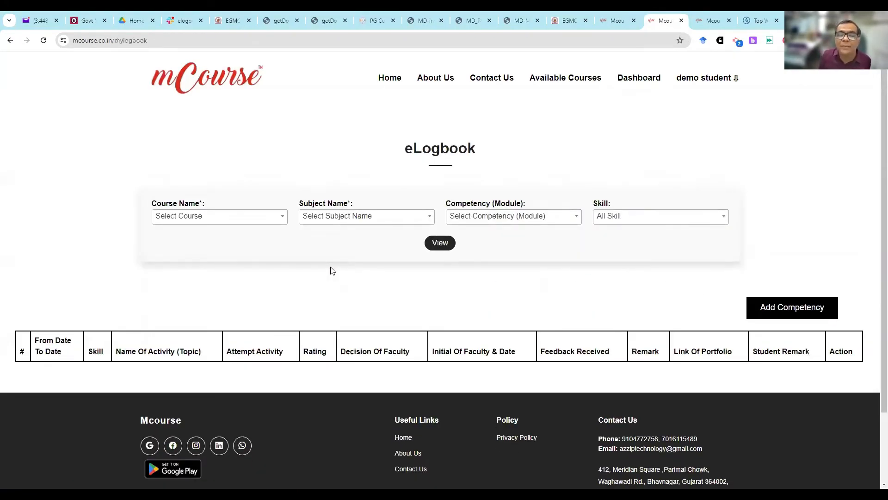
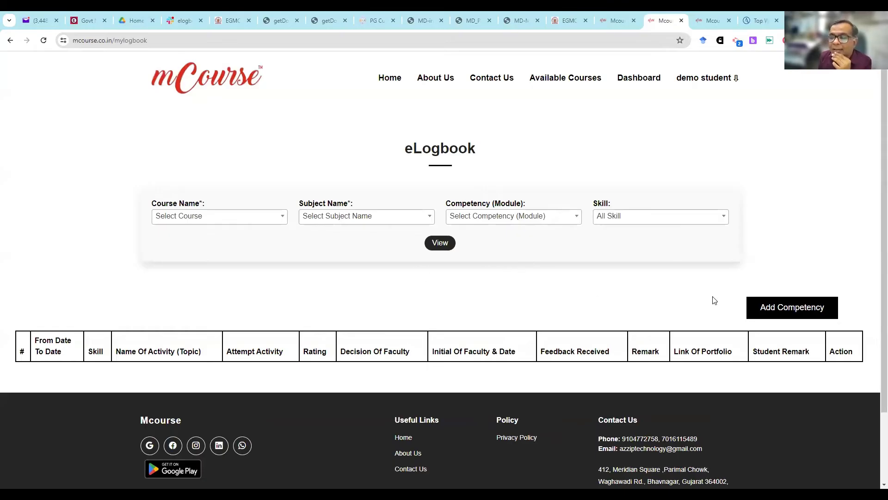
- Start a new competency entry and try a From Date of 05-07-2024 with a To Date of 04-07-2024
left_click(785, 308)
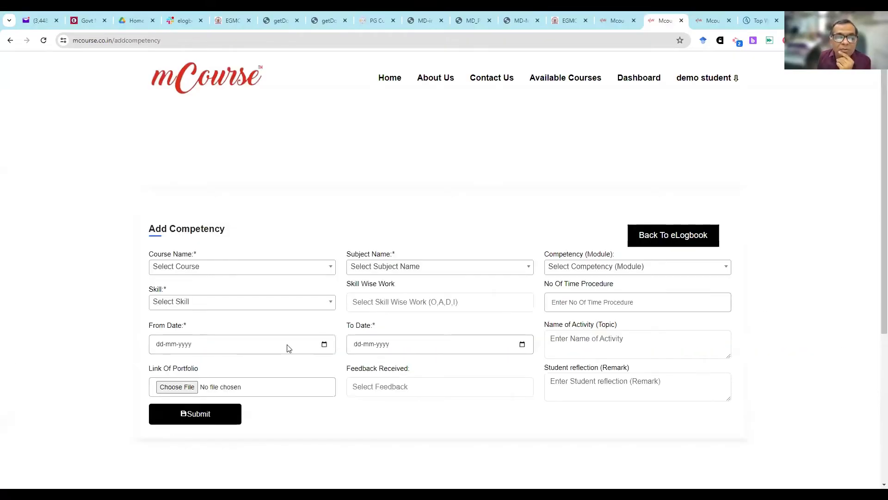
left_click(225, 394)
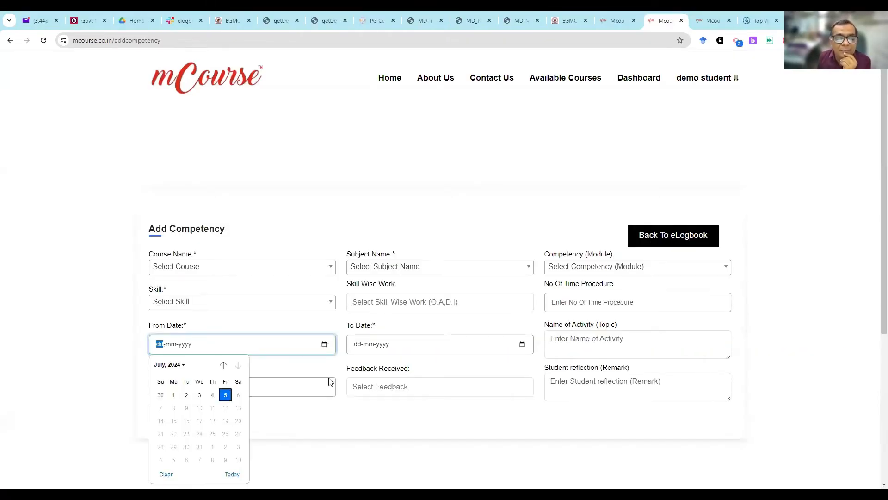
left_click(522, 343)
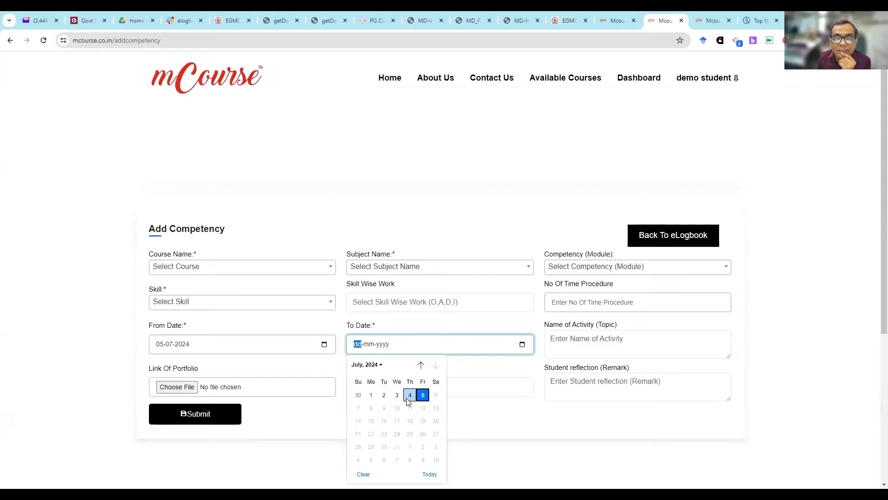
left_click(410, 395)
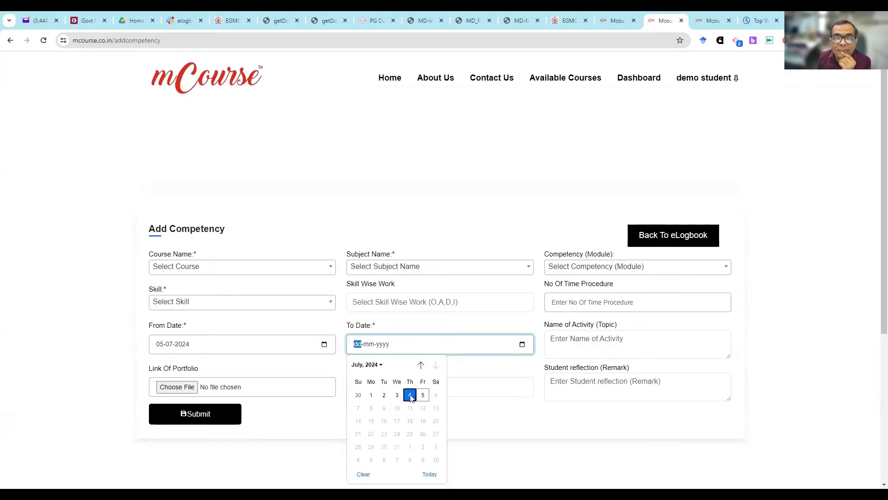
- Set the competency entry's From Date to 01-07-2024
left_click(316, 341)
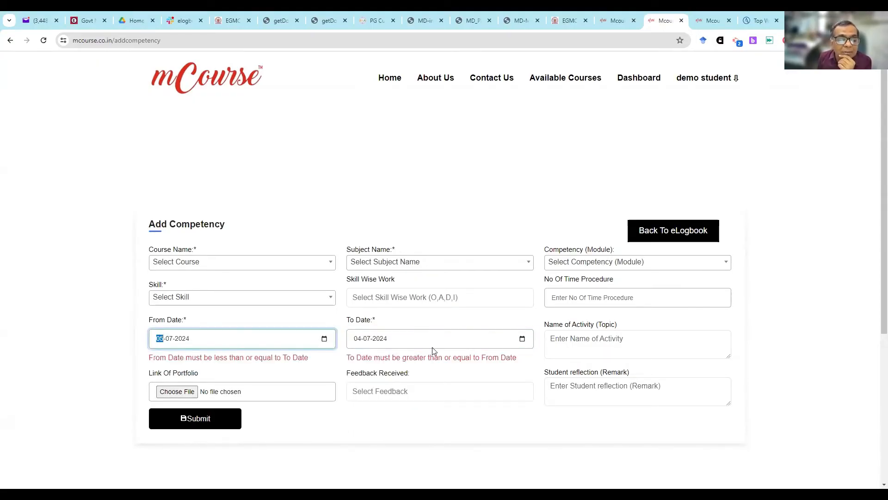
left_click(324, 339)
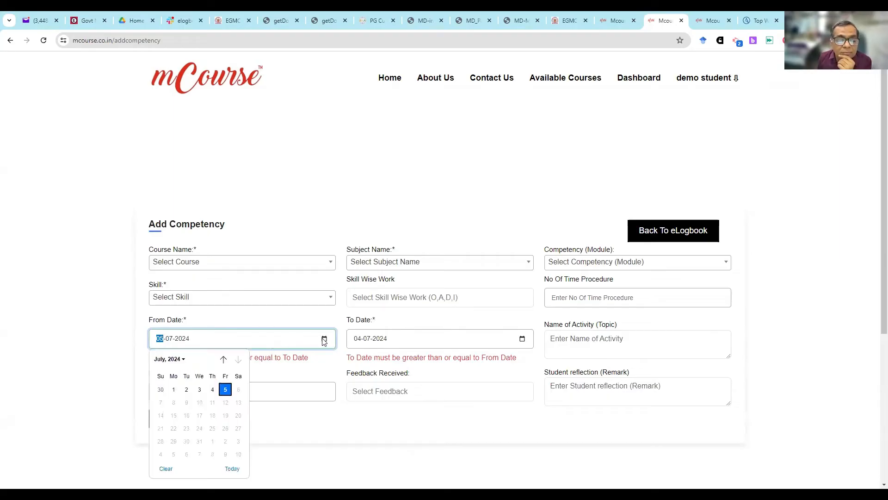
left_click(173, 390)
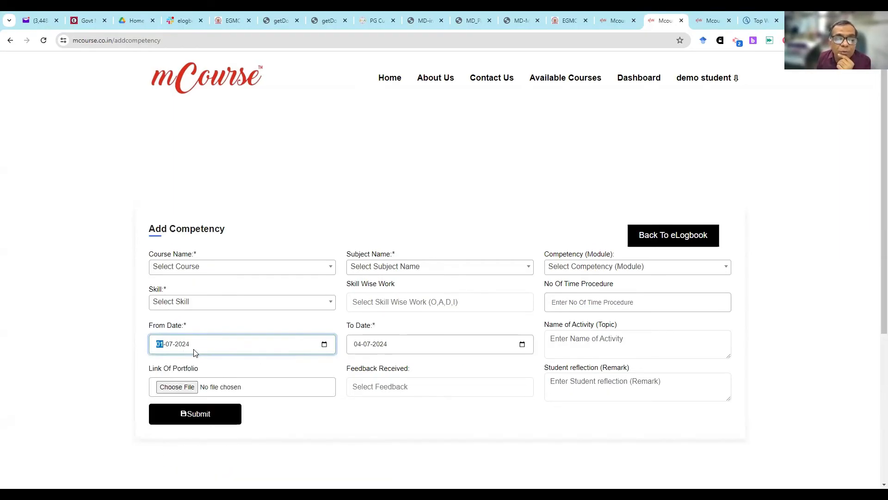
- Set both the From Date and the To Date of the competency entry to 05-07-2024
left_click(324, 344)
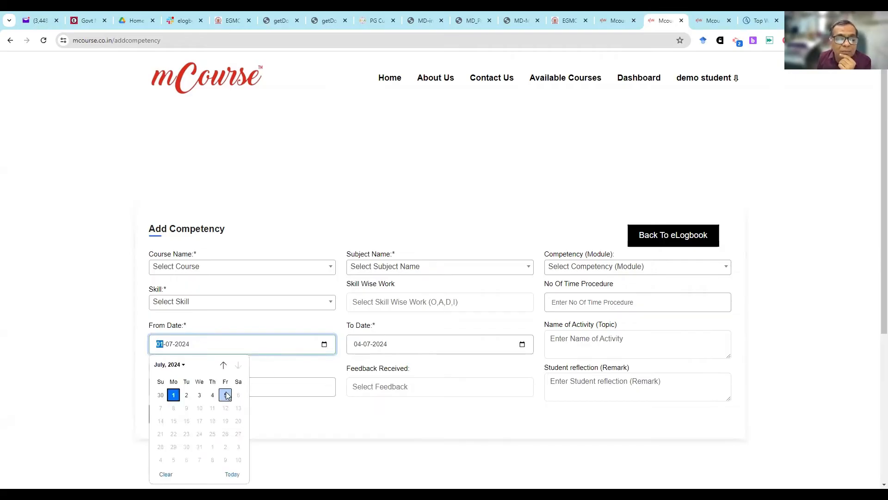
left_click(226, 395)
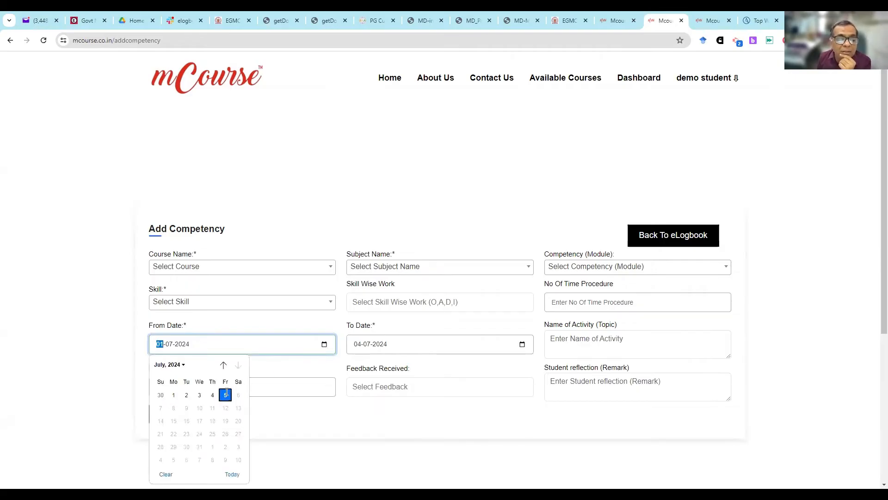
left_click(522, 339)
left_click(423, 389)
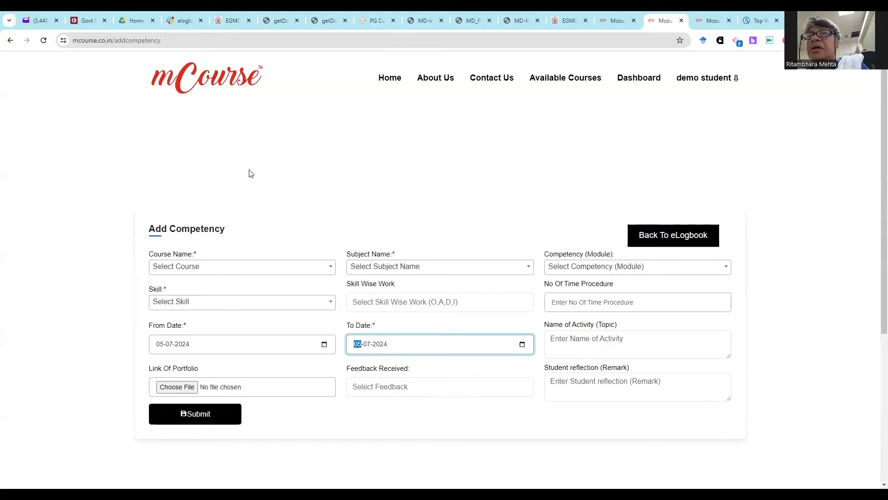
- Leave the competency form for the student dashboard and switch to the mCourse admin site's Manage Daily Logbook page
left_click(489, 192)
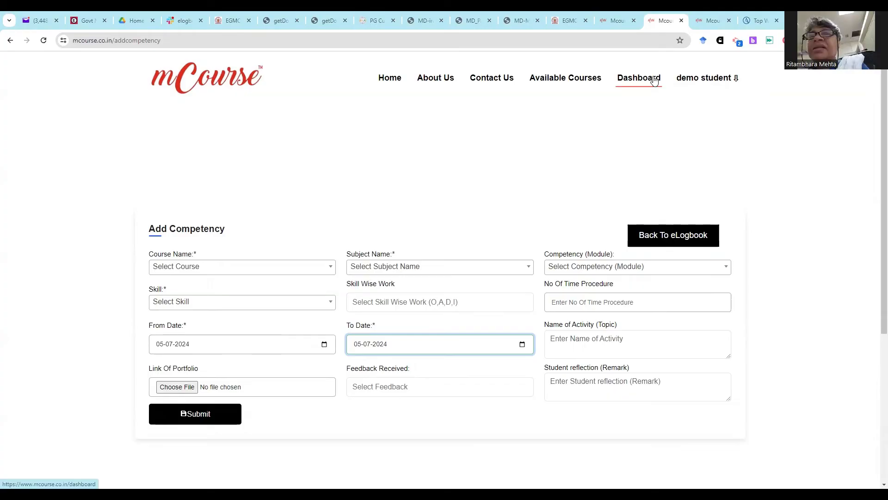
left_click(654, 80)
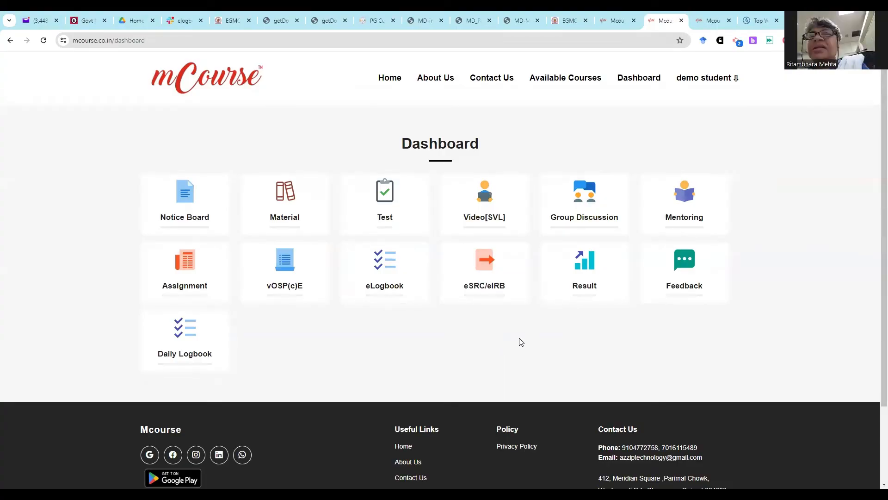
left_click(611, 16)
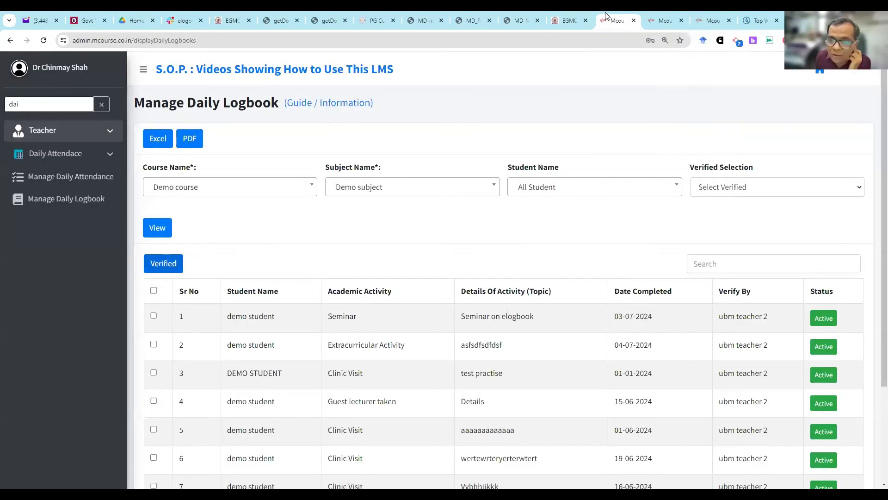
left_click(659, 17)
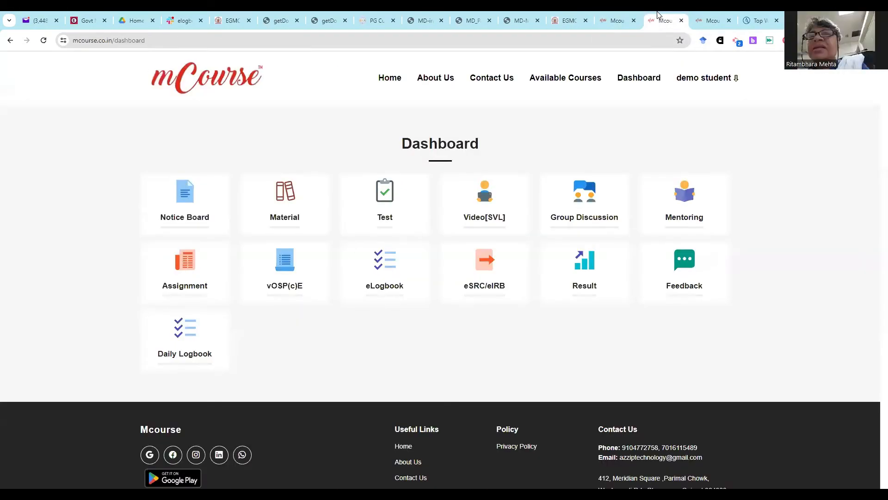
left_click(715, 14)
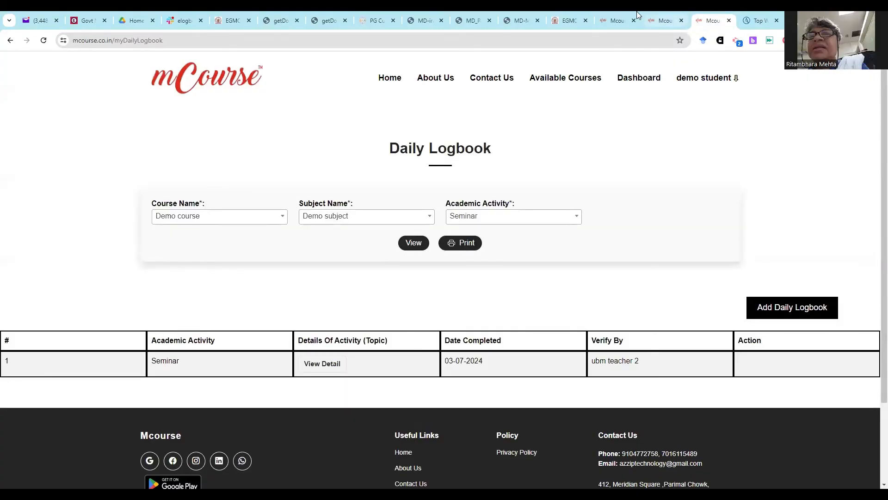
left_click(618, 18)
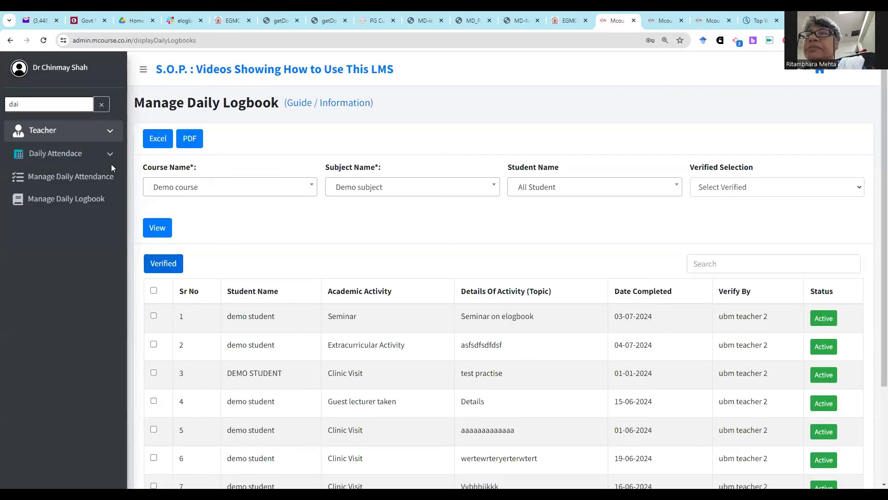
- Search the admin functions for "log" and open the Manage Log Book page
left_click(102, 104)
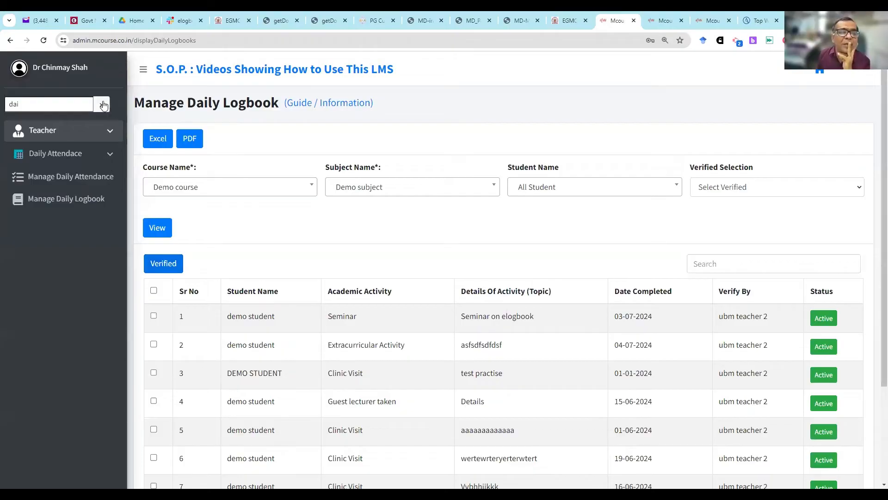
left_click(50, 107)
type("lo")
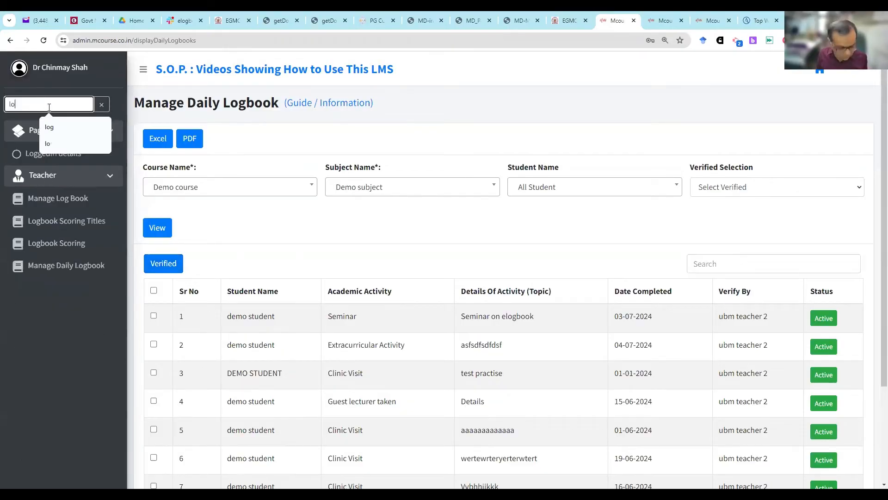
left_click(49, 127)
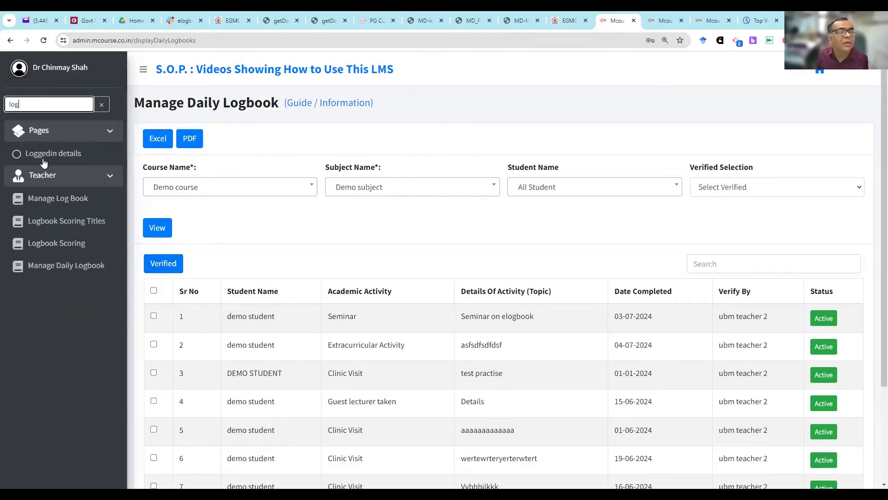
left_click(73, 200)
- List the logbook entries for Demo course and Demo subject and examine their faculty Remark column
left_click(167, 194)
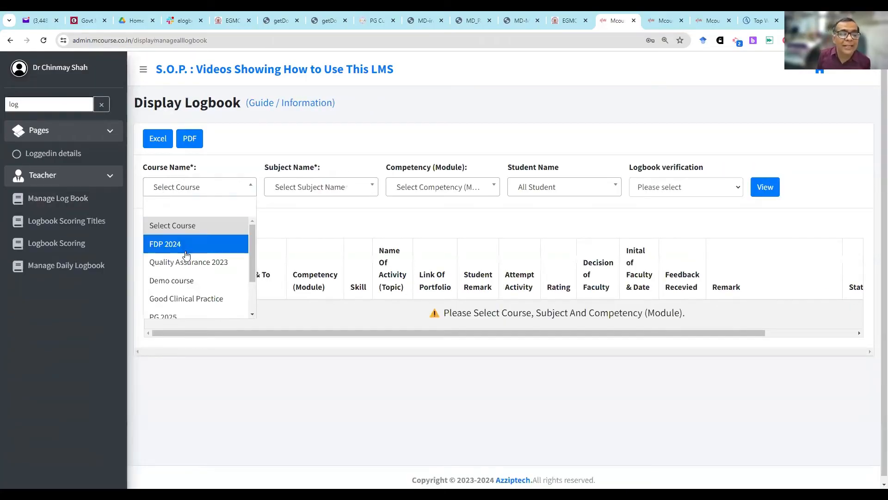
left_click(188, 280)
left_click(337, 190)
left_click(329, 244)
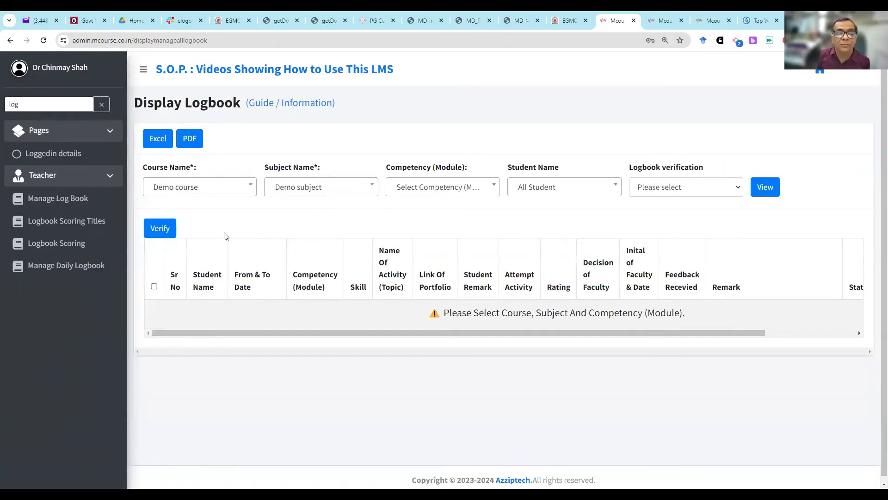
left_click(160, 231)
left_click(160, 234)
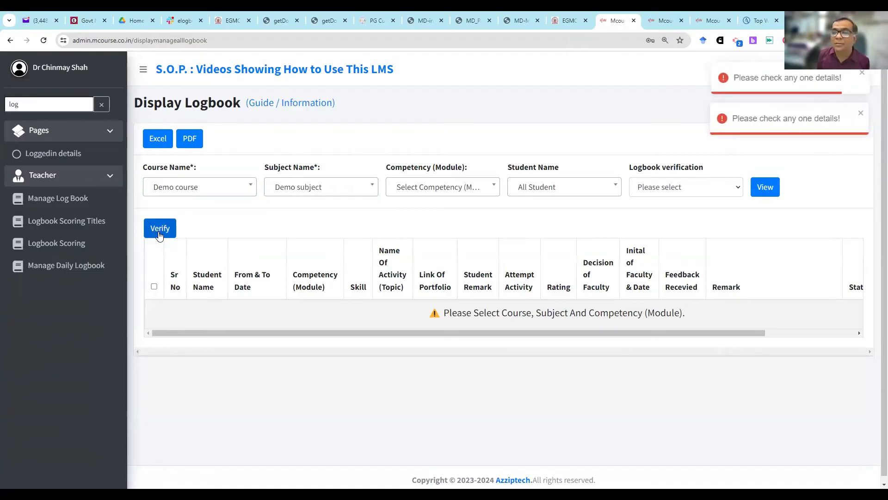
left_click(767, 187)
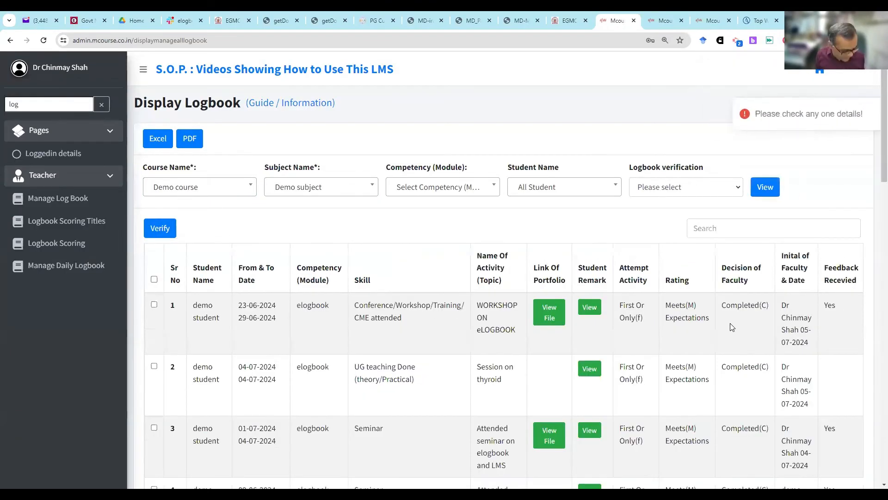
scroll(771, 314, "right", 5)
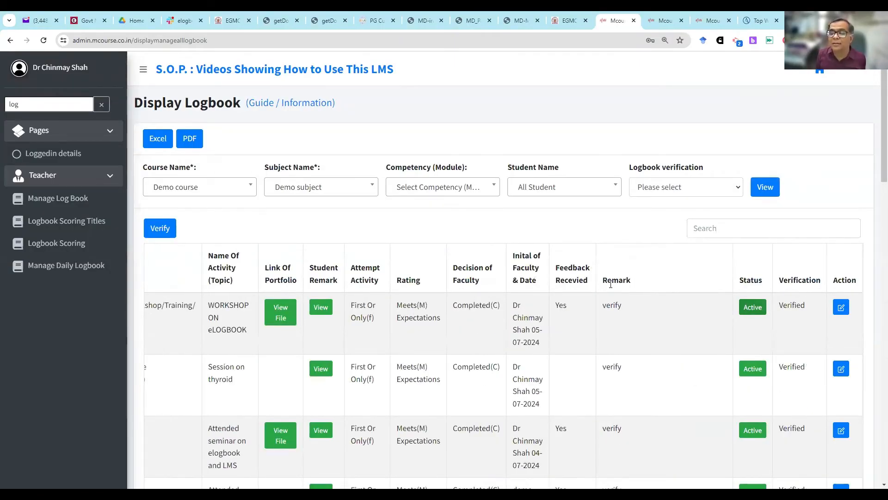
left_click_drag(601, 283, 676, 282)
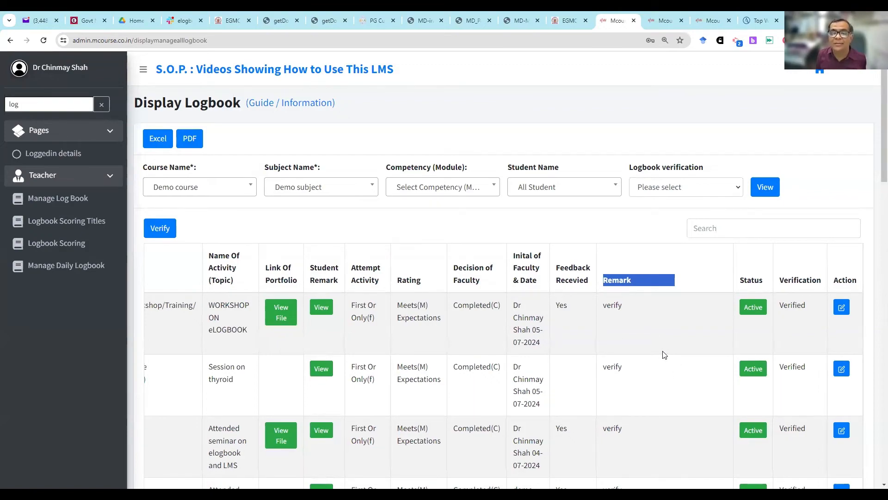
- Return to the mCourse student dashboard and open the eLogbook page
left_click(705, 18)
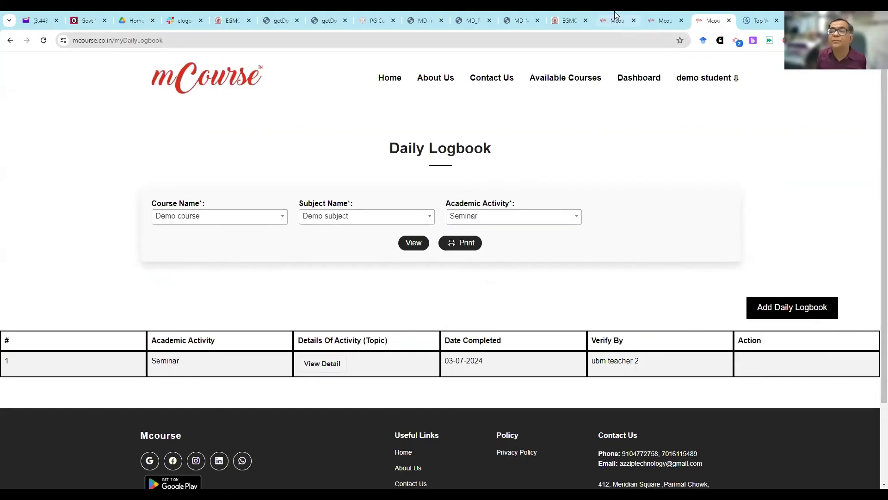
left_click(666, 20)
left_click(393, 277)
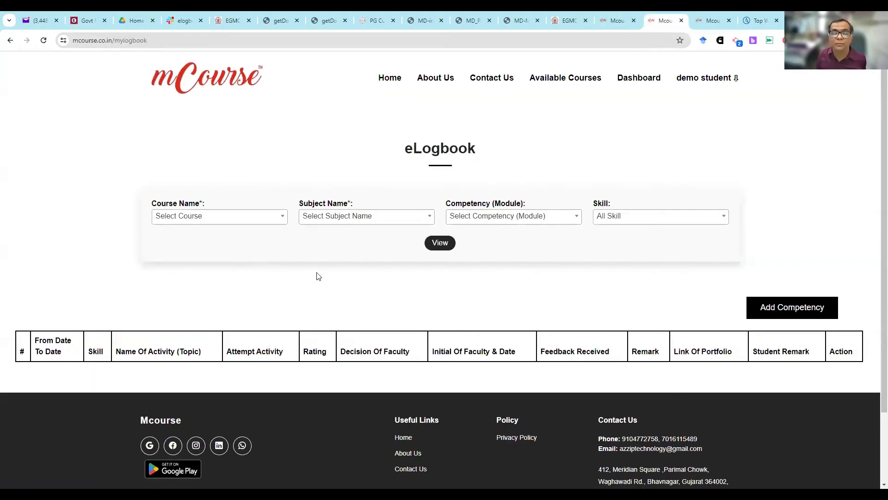
- Set the eLogbook filters to Demo course, Demo subject and the elogbook competency module
left_click(239, 226)
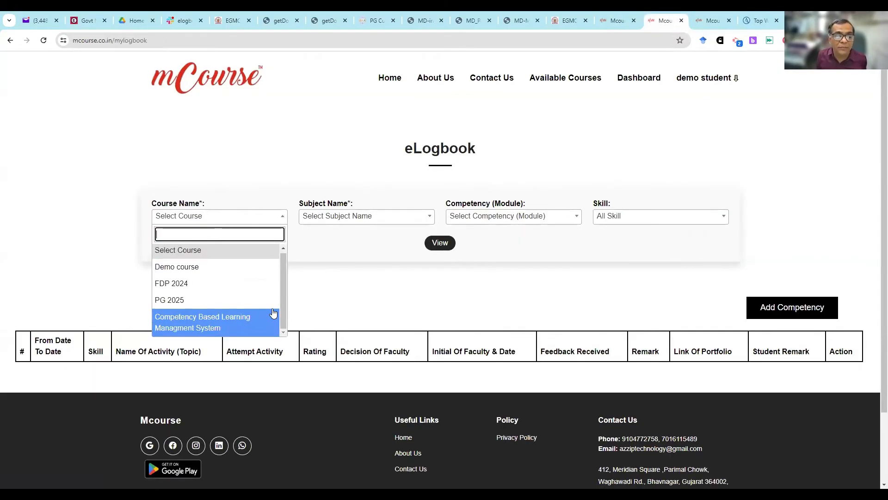
left_click(264, 267)
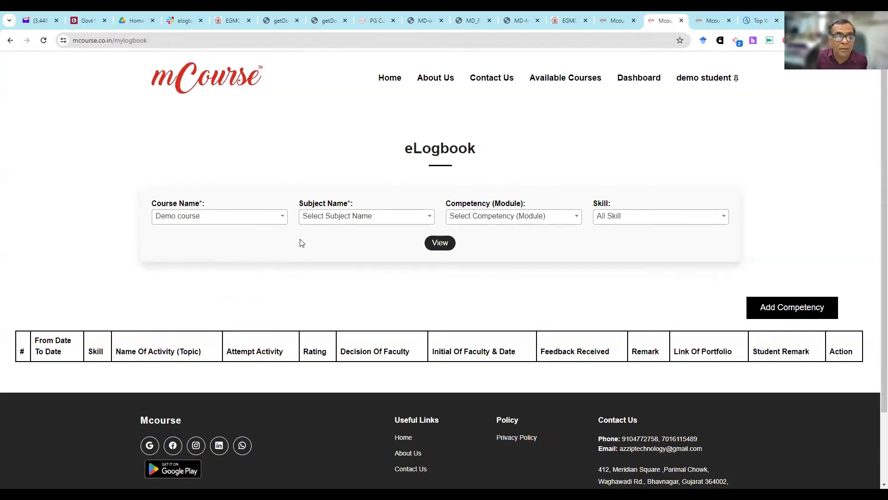
left_click(326, 221)
left_click(340, 269)
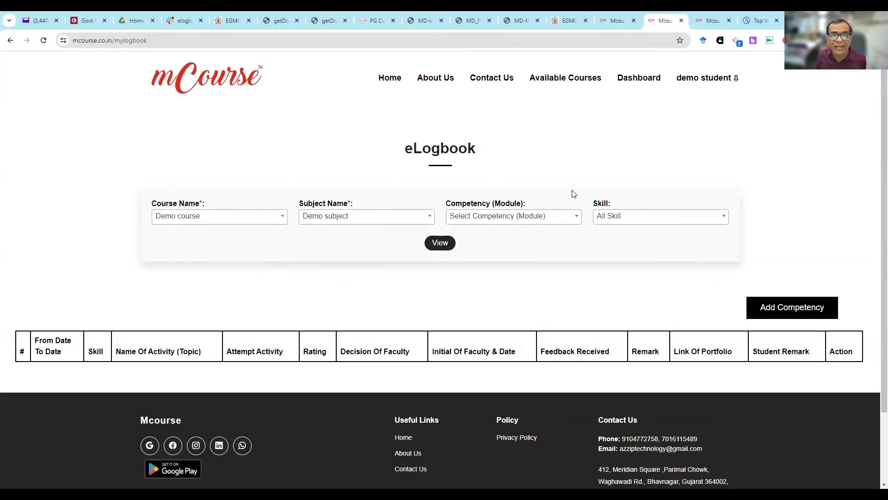
left_click(483, 224)
scroll(508, 314, "down", 2)
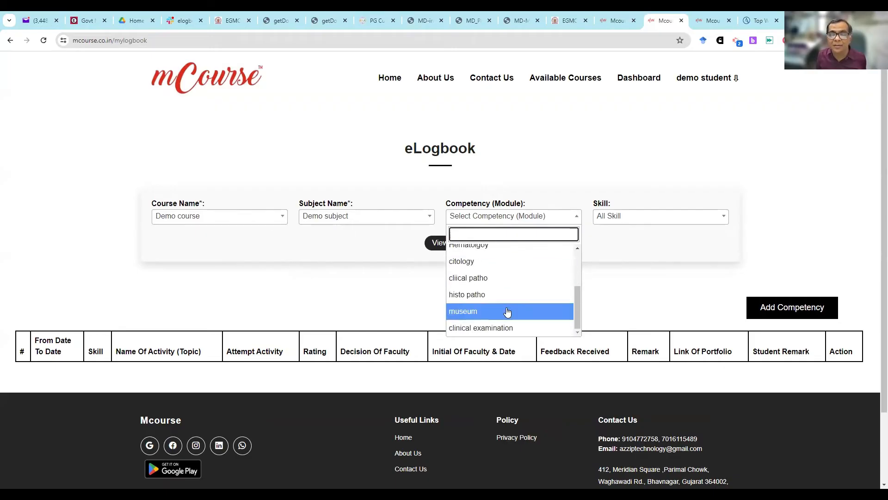
scroll(501, 279, "up", 3)
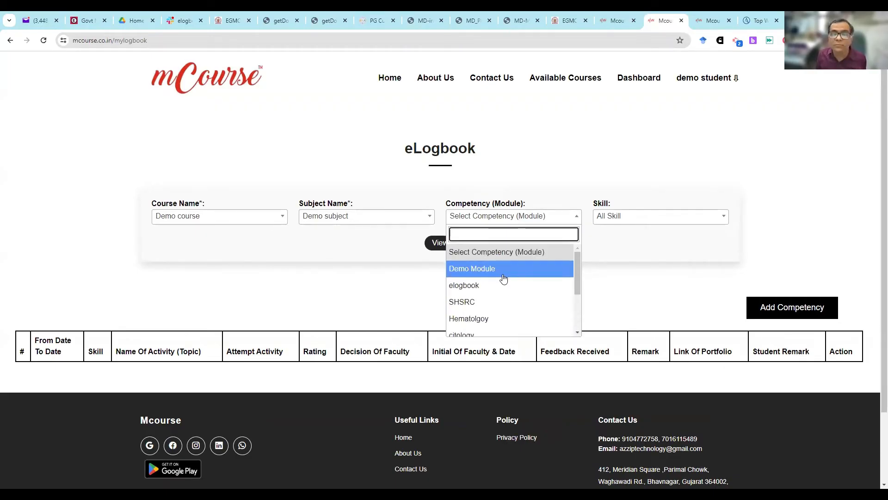
left_click(515, 283)
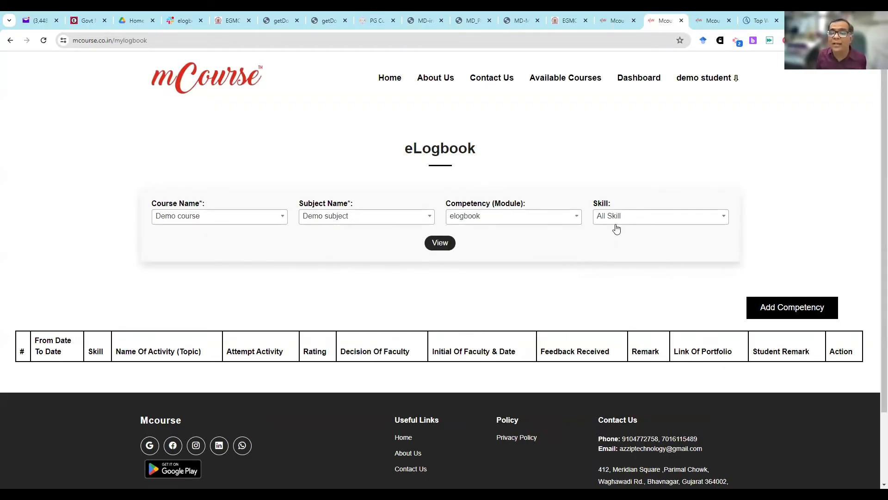
- Open the Add Competency form and set it to Demo course, Demo subject and the elogbook competency module
left_click(801, 307)
left_click(235, 267)
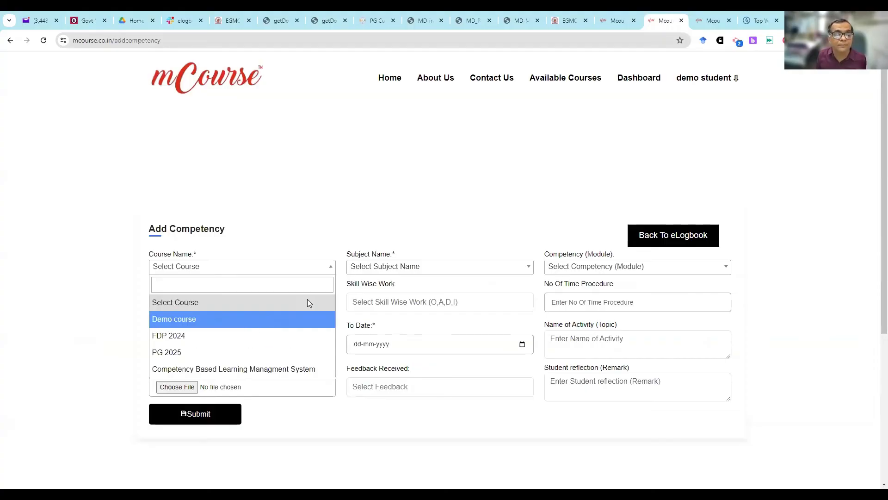
left_click(306, 319)
left_click(372, 268)
left_click(387, 323)
left_click(580, 267)
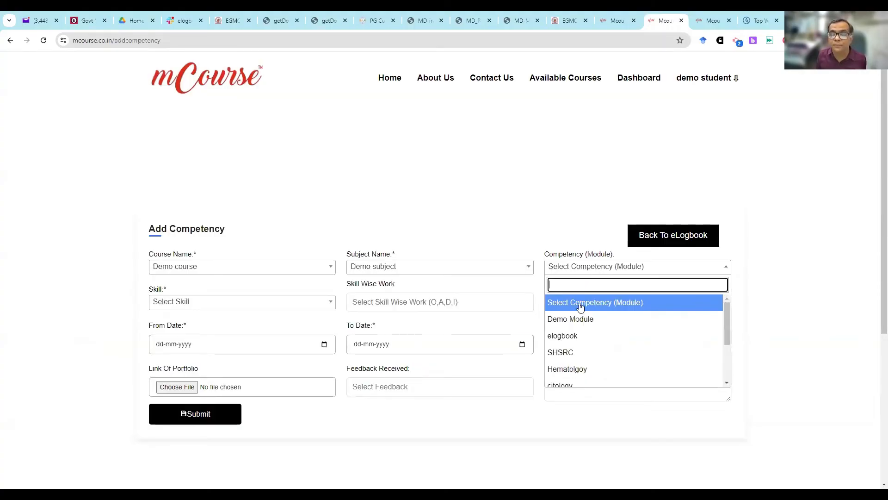
left_click(580, 326)
- Set the skill to Seminar, skill wise work to Able to do independently, and the number of times performed to 1
left_click(208, 302)
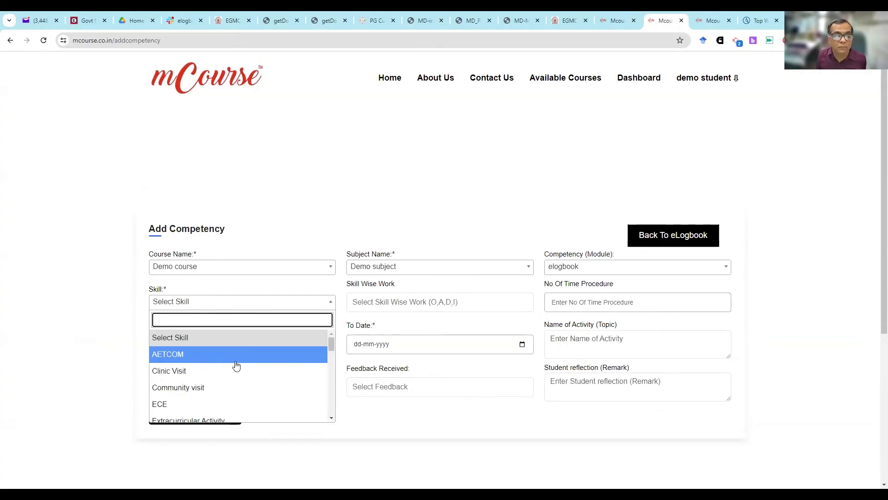
type("se")
left_click(221, 371)
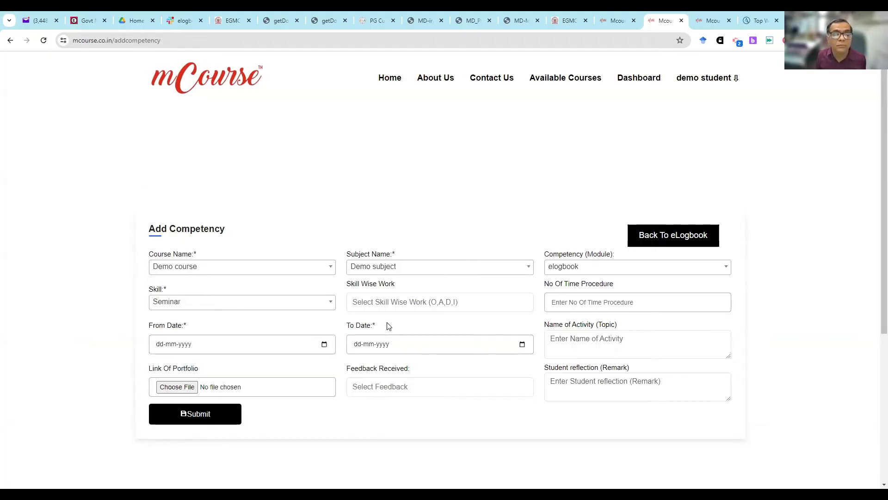
left_click(387, 309)
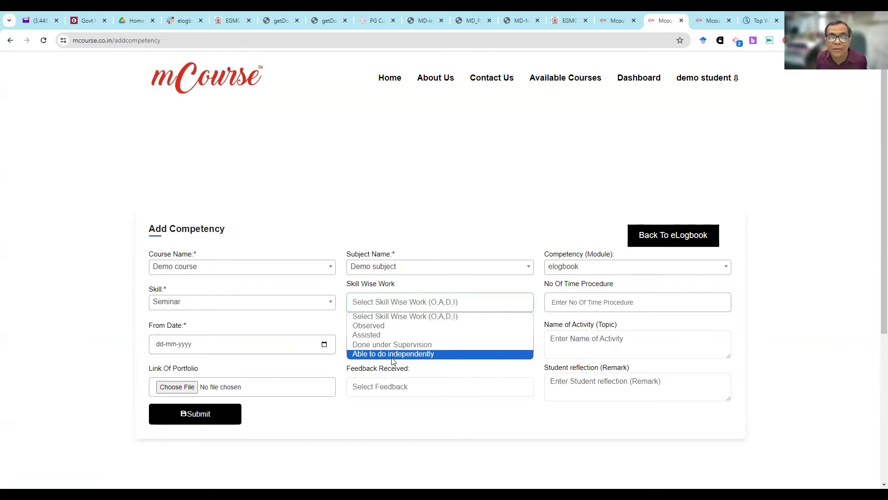
left_click(392, 356)
left_click(559, 296)
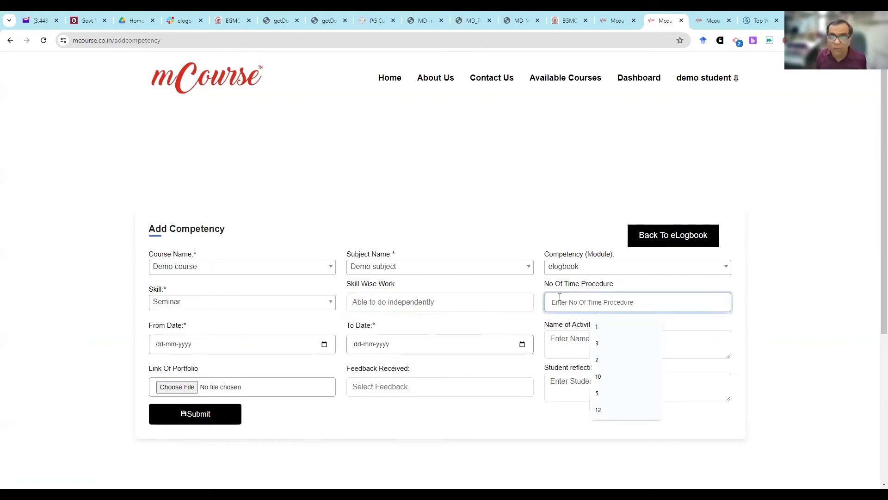
left_click(596, 326)
- Set both the From Date and the To Date of the competency to 05-07-2024
left_click(273, 349)
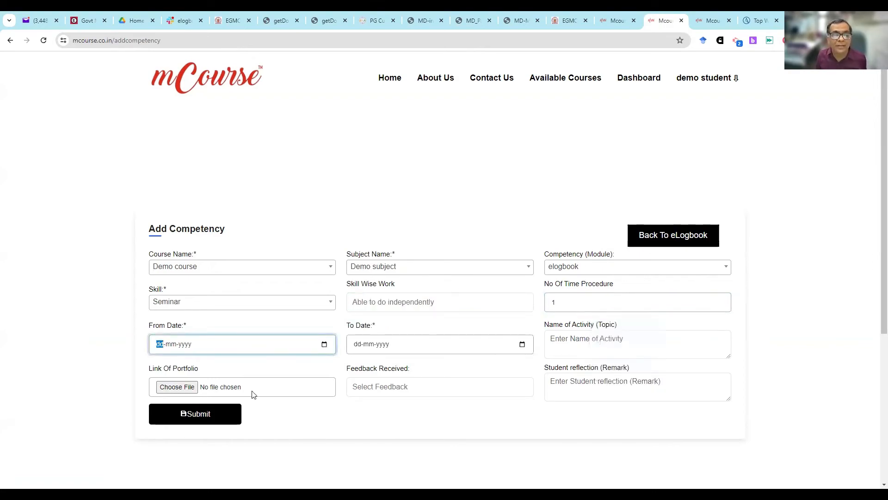
key("Return")
left_click(522, 345)
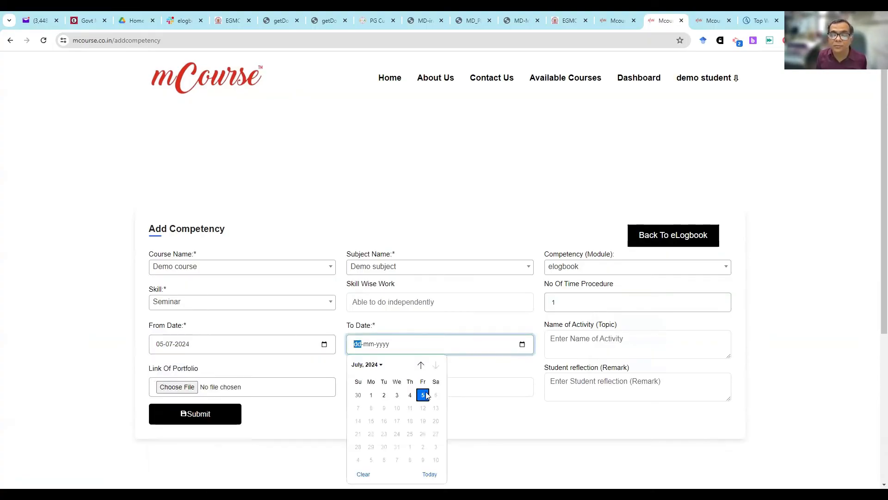
key("Return")
- Enter "Presentated seminar" as the activity name, add a student reflection beginning "learn how to", and submit the competency
left_click(648, 339)
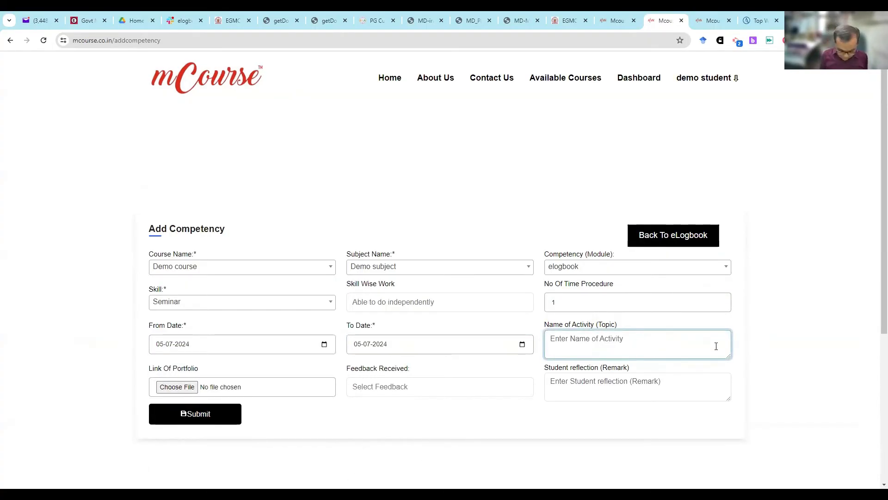
type("Presentated seminar")
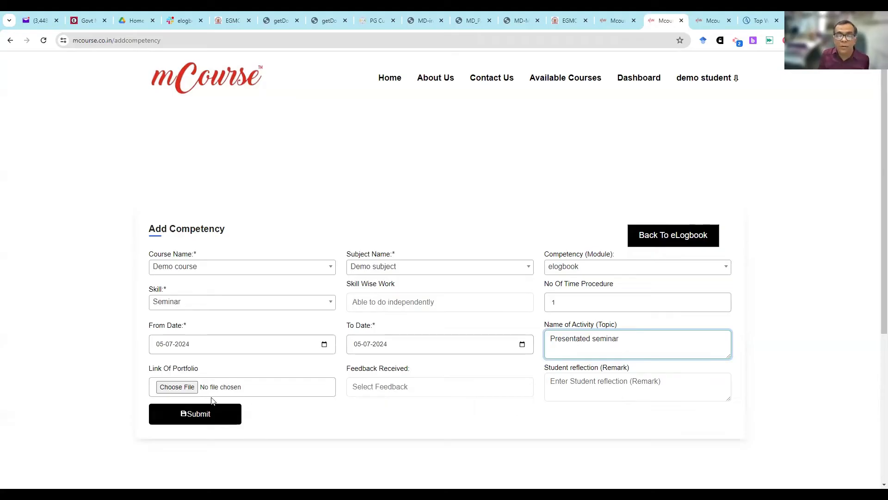
left_click(670, 379)
type("learn how to present")
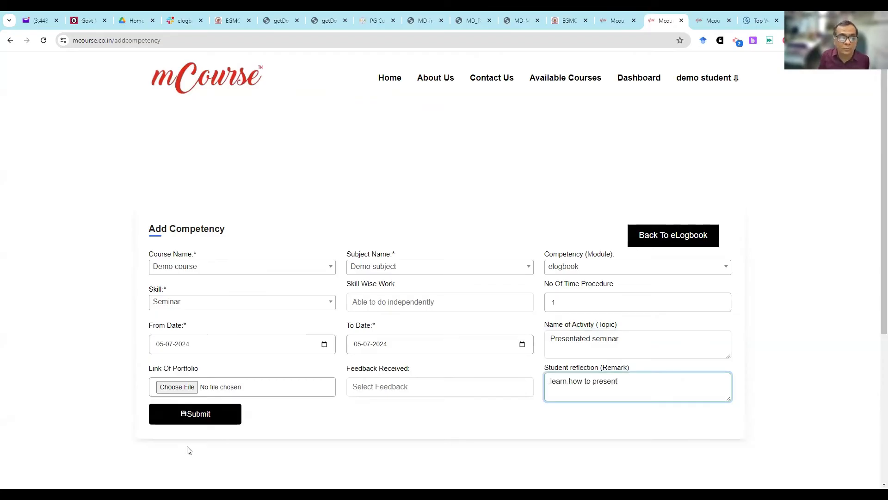
left_click(213, 422)
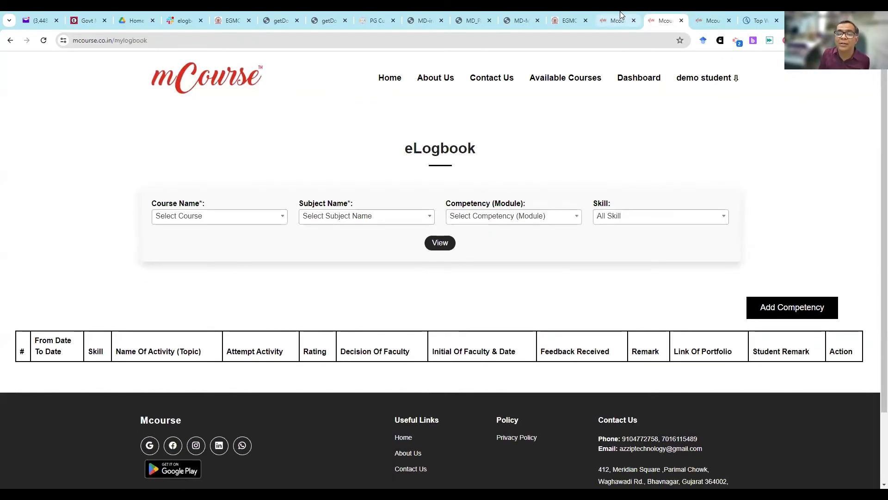
- Switch to the mCourse admin logbook page, reload it, and list the entries for Demo course and Demo subject
left_click(622, 18)
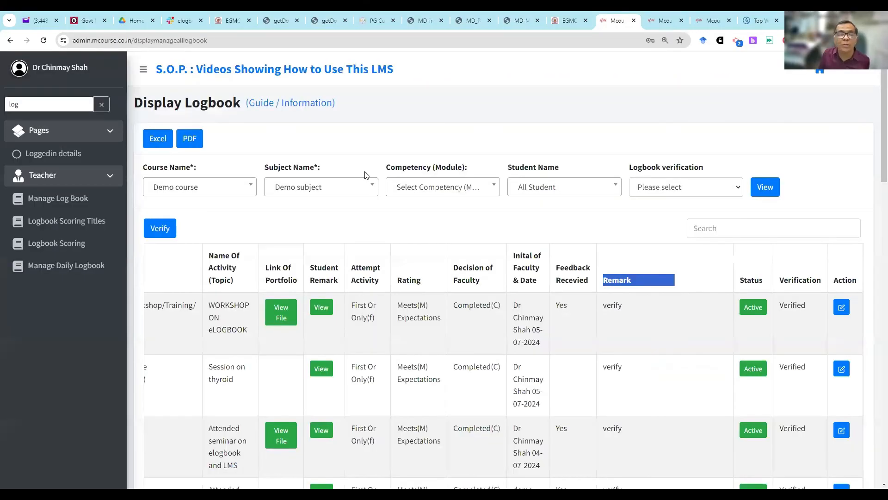
left_click(44, 40)
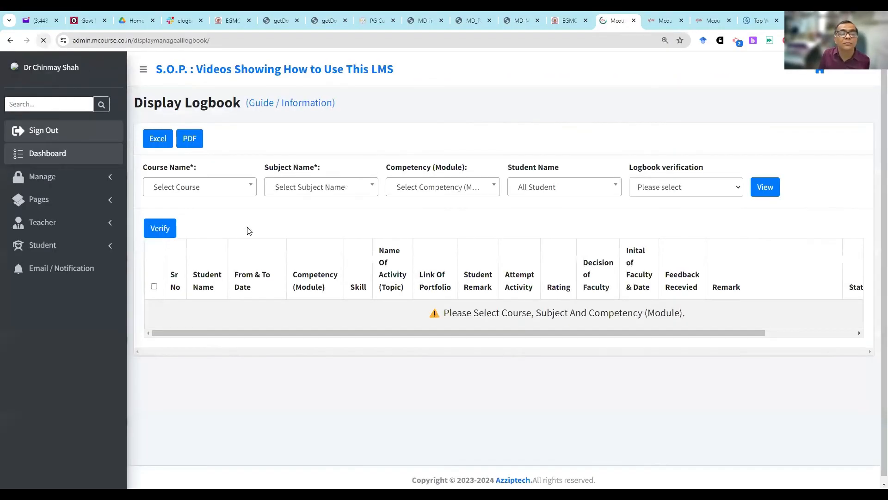
left_click(179, 188)
left_click(196, 279)
left_click(301, 187)
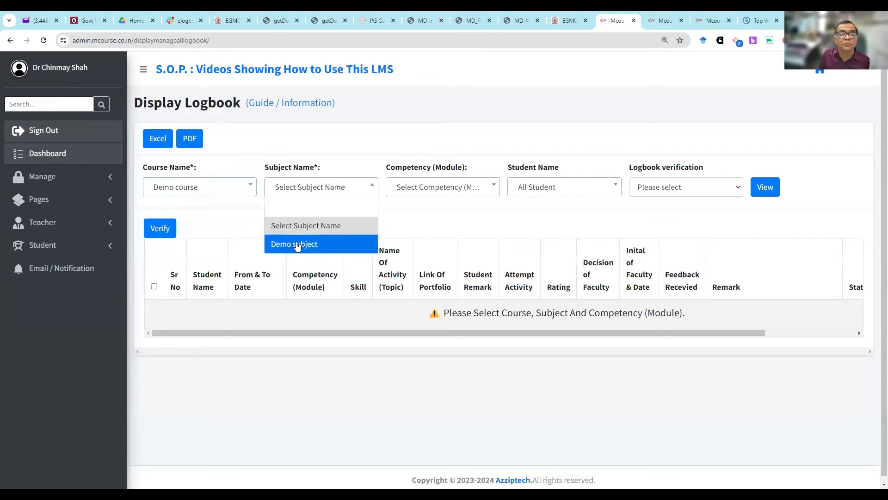
left_click(296, 243)
left_click(765, 186)
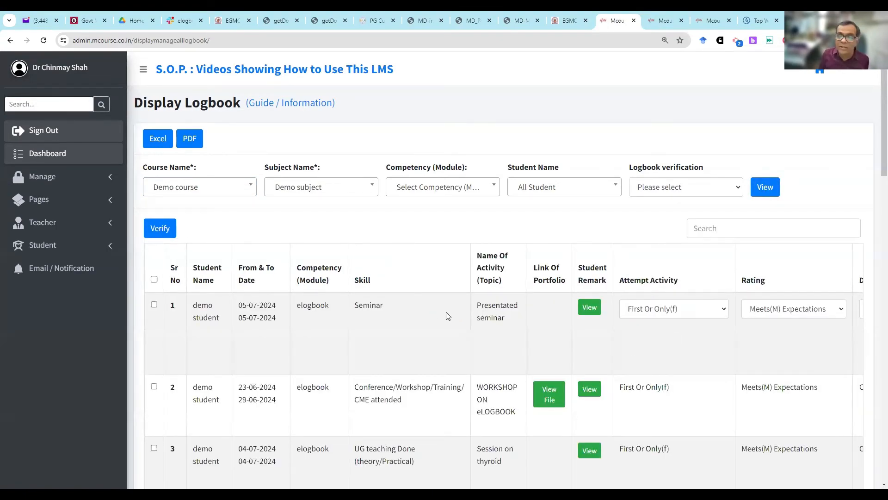
- Replace the faculty remark on the new Seminar entry with "Poor performance 5/10" and submit the entry
scroll(450, 318, "right", 10)
left_click_drag(647, 314, 578, 319)
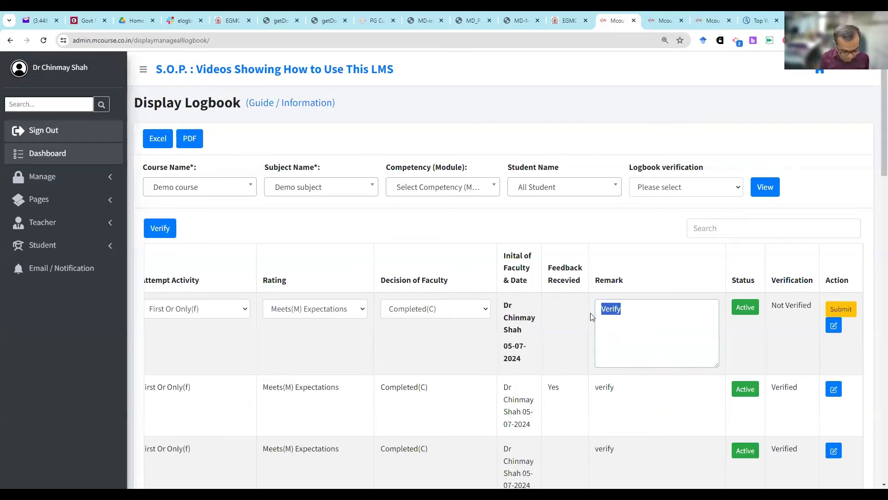
key("BackSpace")
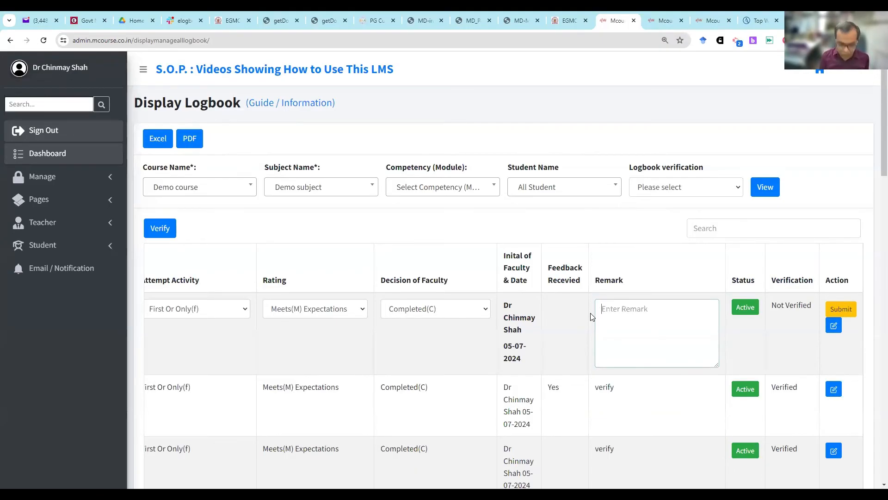
type("Poor perform")
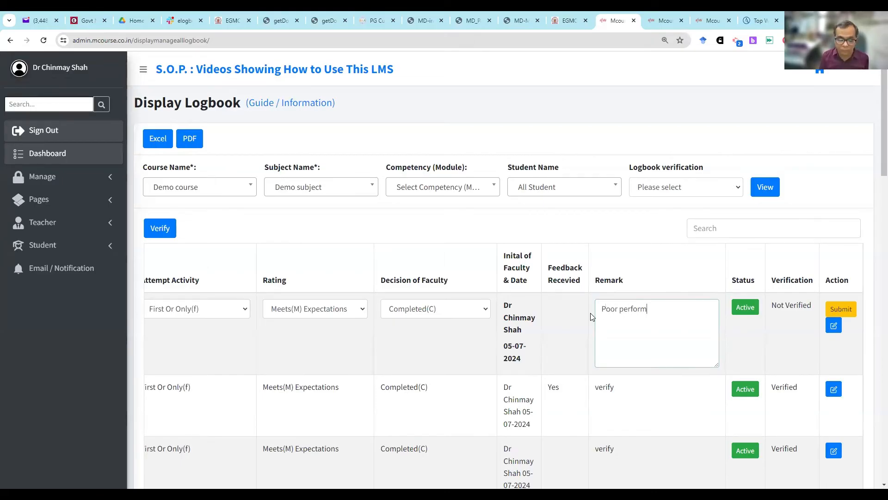
type("ance")
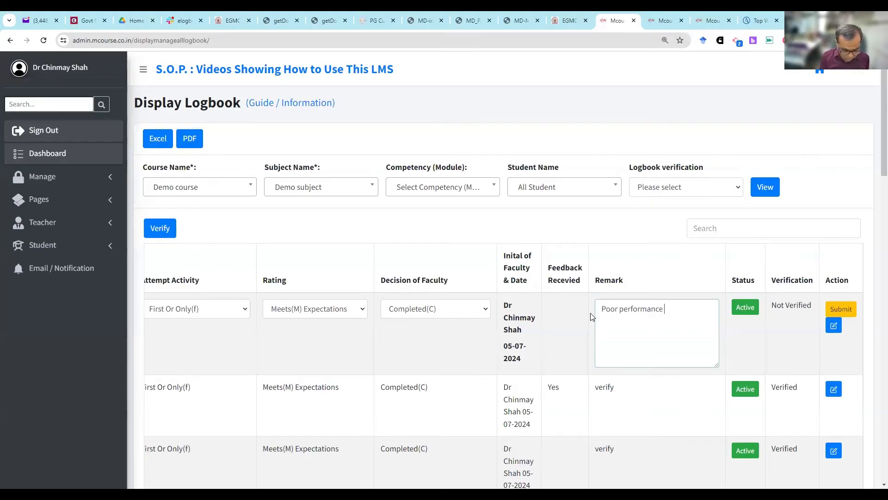
type(" 5/10")
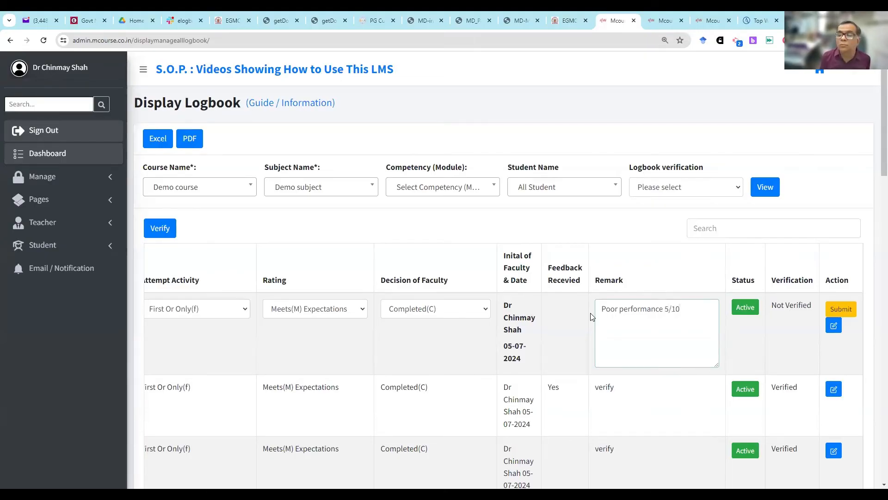
left_click(830, 306)
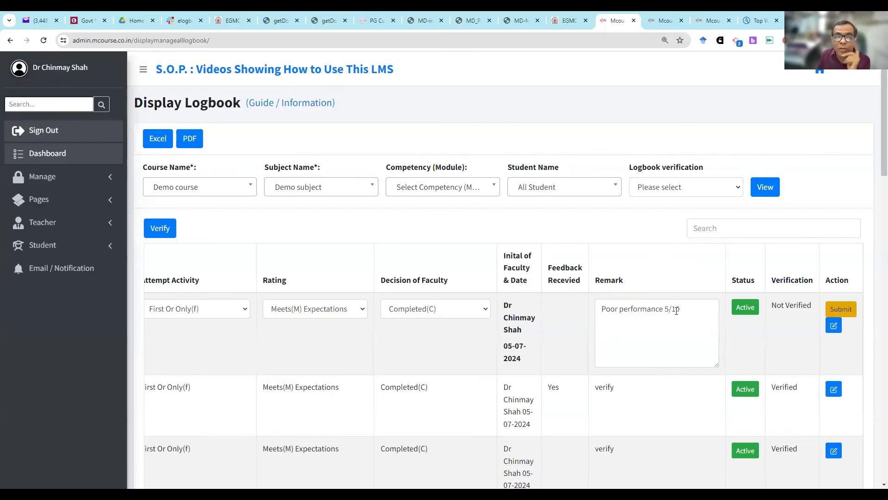
- Switch to the mCourse student site, return to its dashboard, and open the vOSP(c)E page
left_click(669, 15)
left_click(713, 19)
left_click(646, 81)
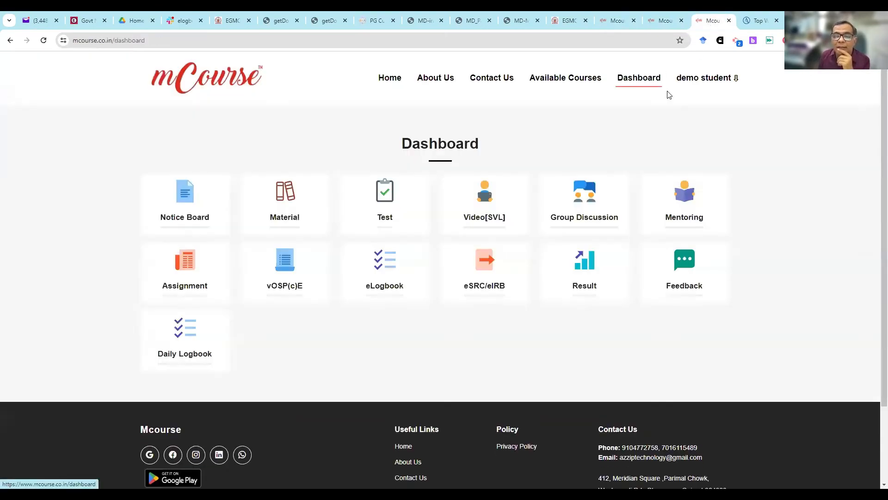
left_click(298, 269)
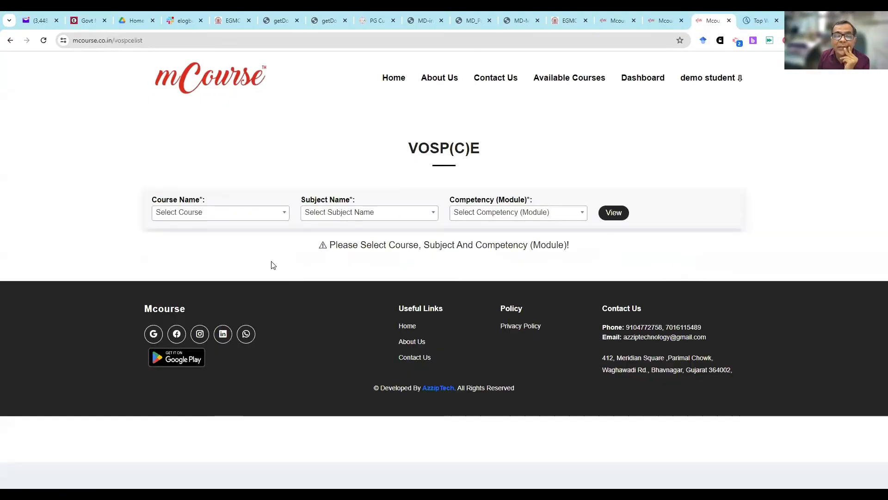
- List the vOSP(c)E tests for Demo course, Demo subject and the Demo Module competency
left_click(271, 219)
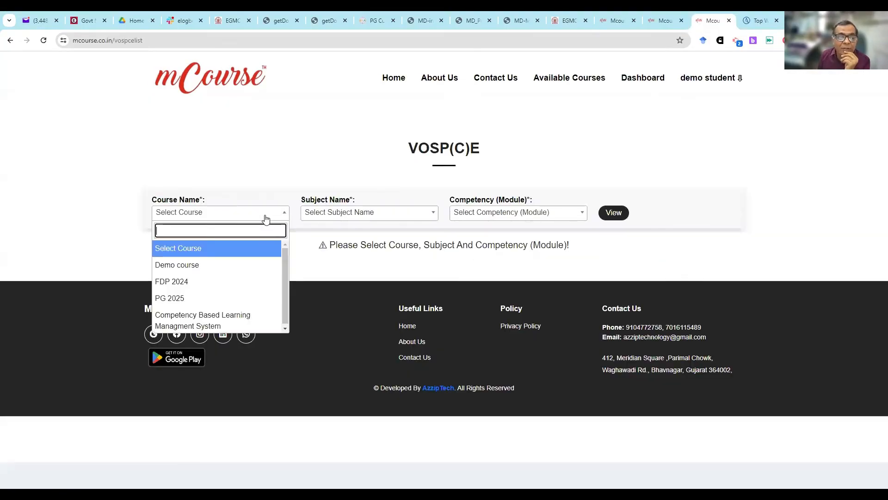
left_click(277, 263)
left_click(328, 214)
left_click(333, 264)
left_click(481, 213)
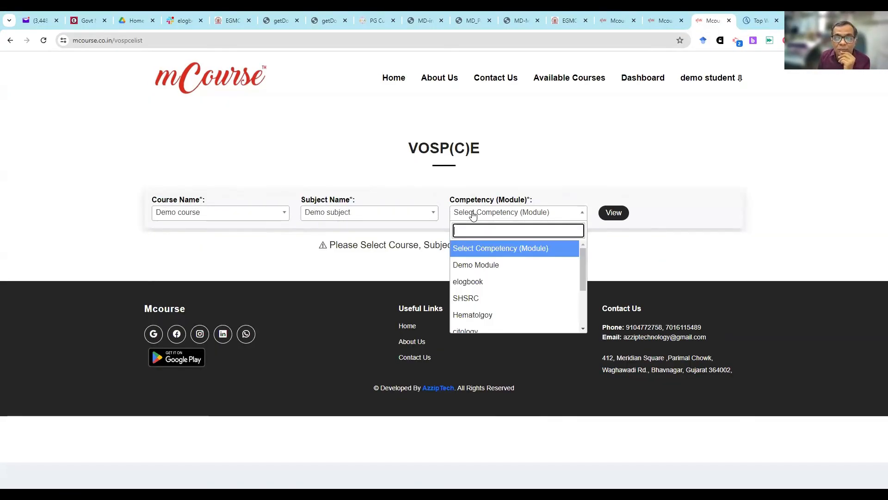
left_click(483, 270)
left_click(622, 214)
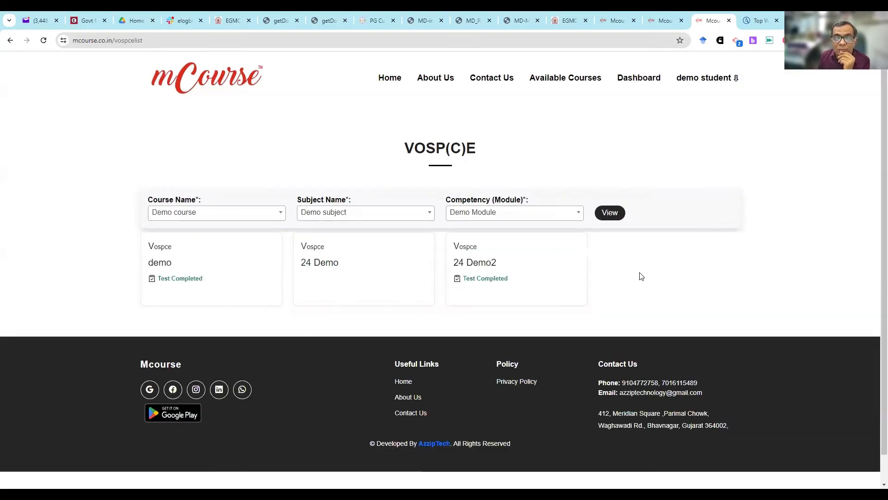
- Open the 24 Demo vOSP(c)E test, start it, and highlight the Step 1 question text
left_click(399, 260)
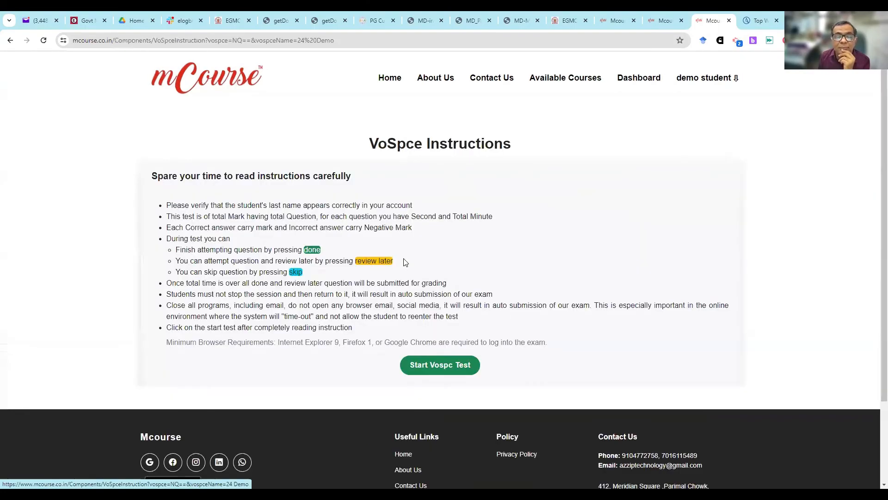
left_click(430, 369)
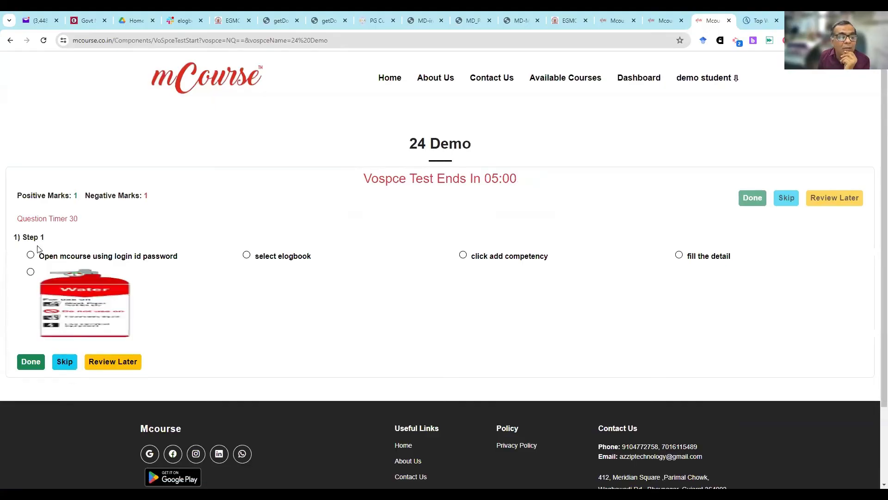
triple_click(30, 237)
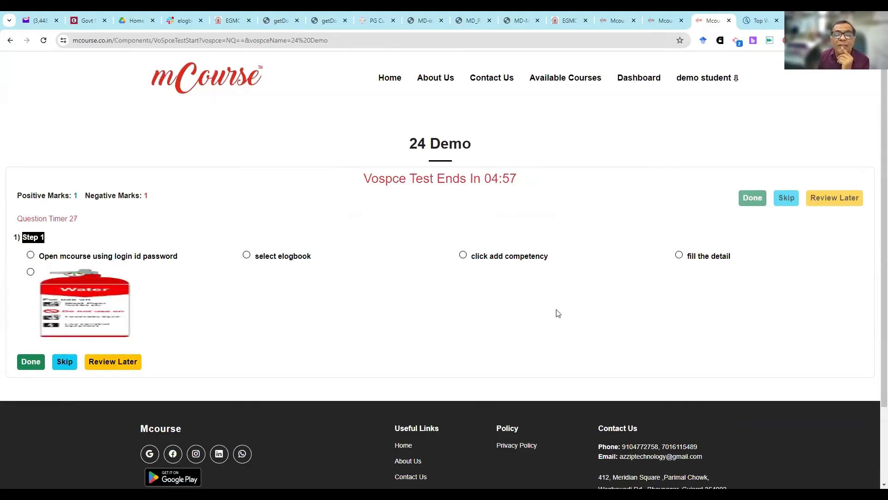
- Answer Steps 1 to 4 with click add competency, Open mcourse using login id password, the Water image, and select elogbook, submitting each
left_click(463, 255)
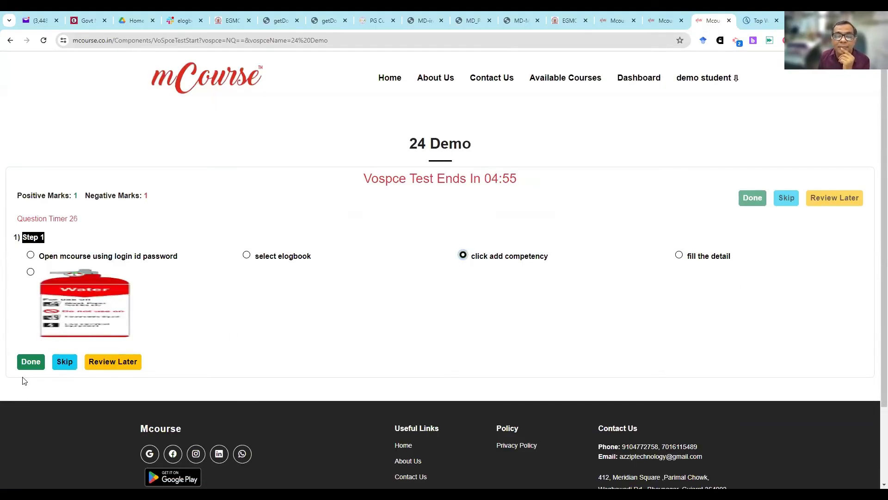
left_click(27, 361)
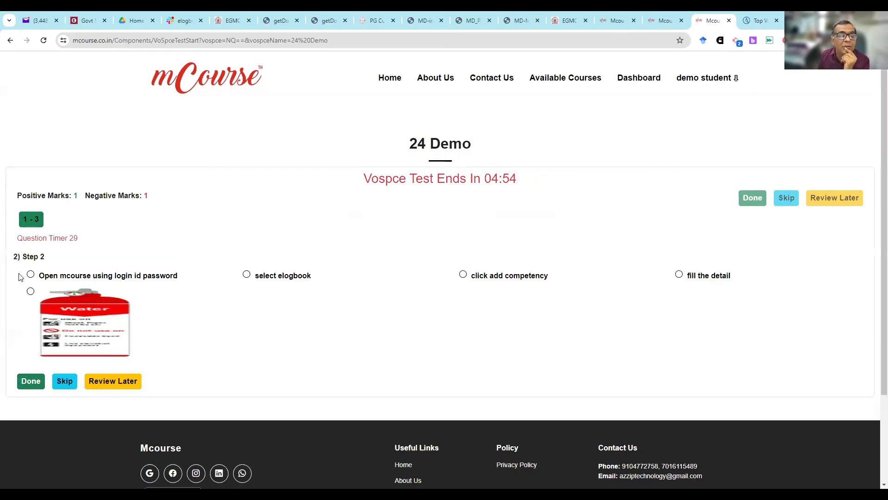
left_click(31, 380)
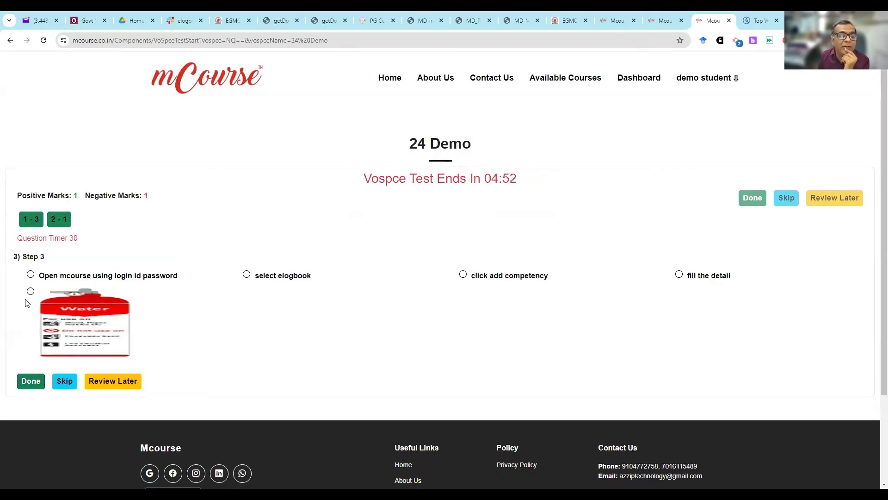
left_click(31, 291)
left_click(31, 380)
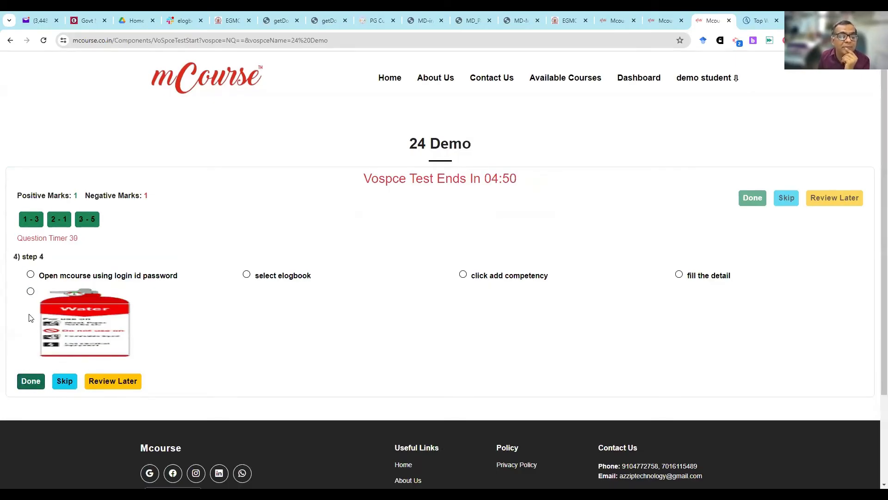
left_click(247, 274)
left_click(31, 381)
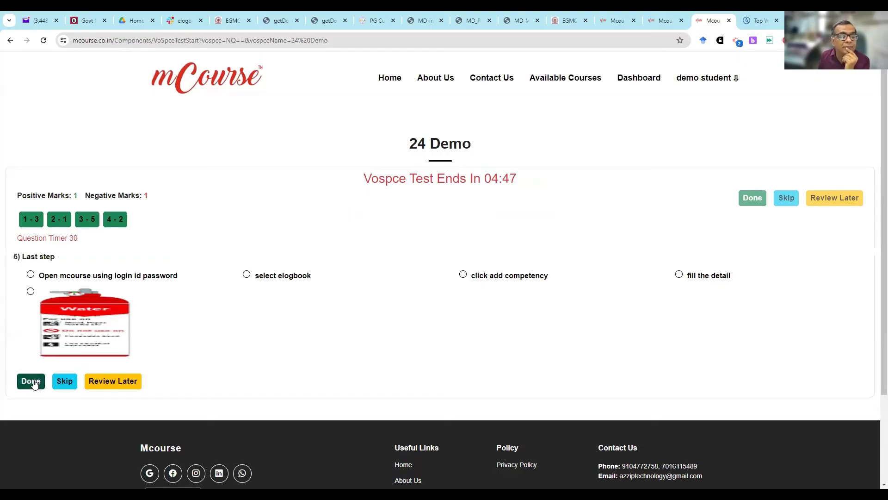
- Answer the Last step question with fill the detail and submit the 24 Demo vOSP(c)E test, confirming the submission
left_click(679, 274)
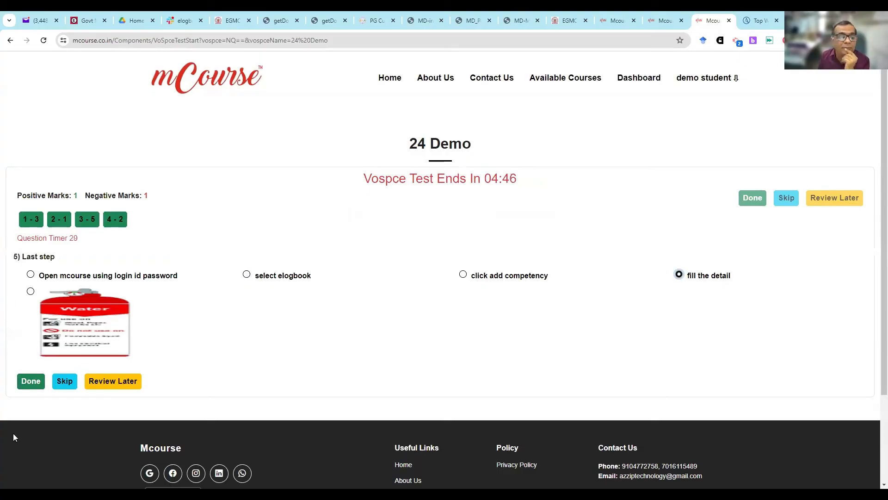
left_click(31, 380)
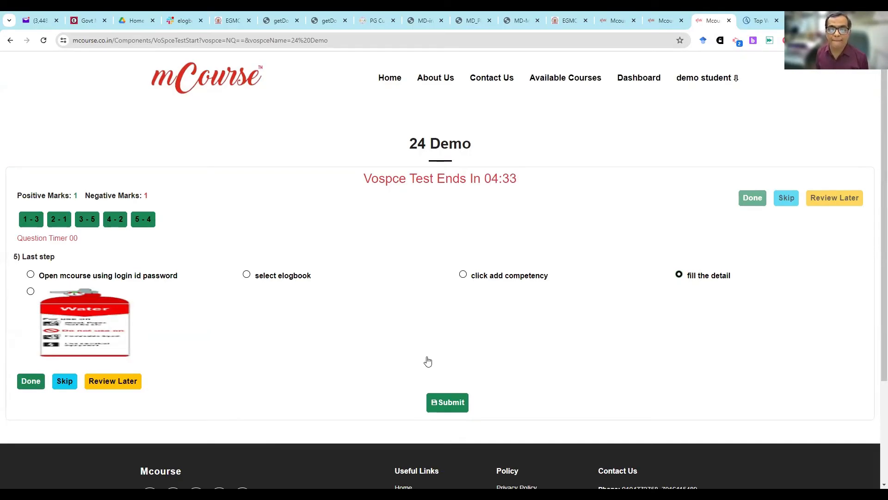
left_click(442, 406)
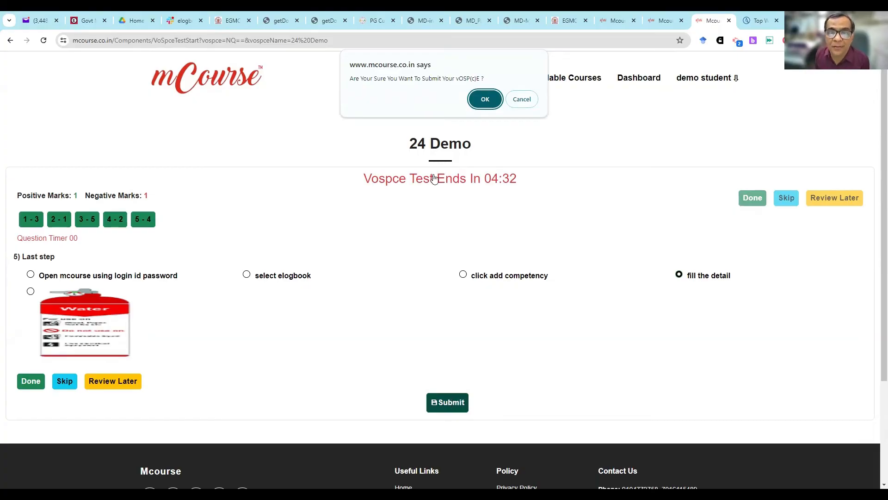
left_click(481, 99)
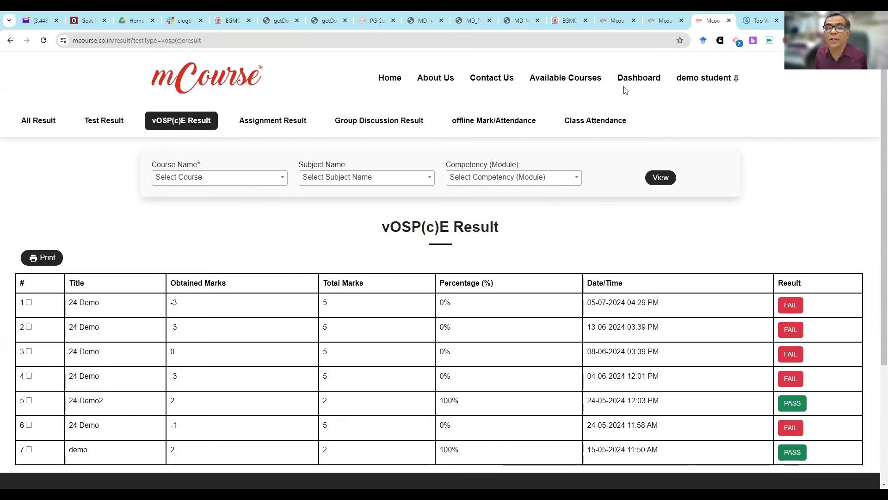
- Switch to the mCourse admin site, search its navigation for off, and open a new offline mark entry under Offline Marks
left_click(626, 15)
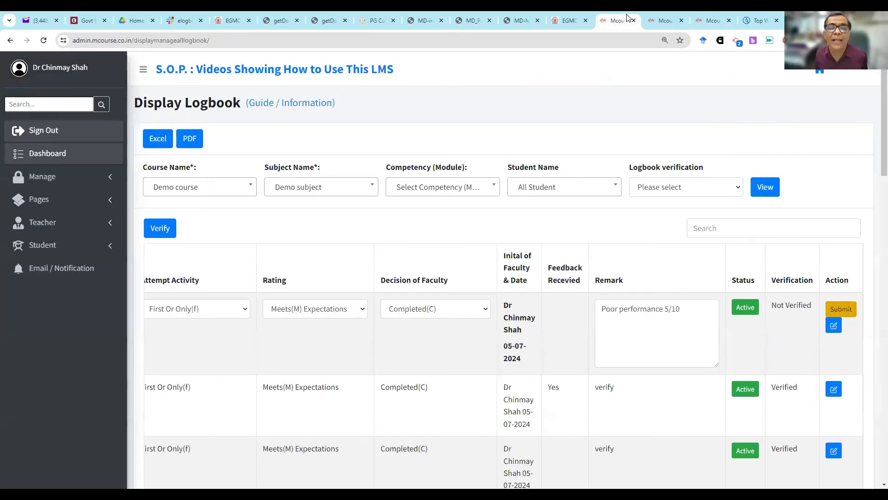
left_click(37, 104)
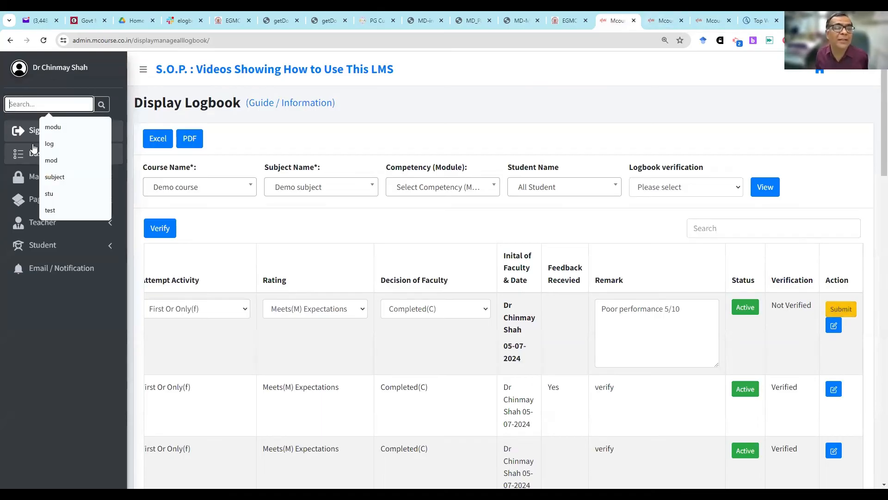
left_click(102, 107)
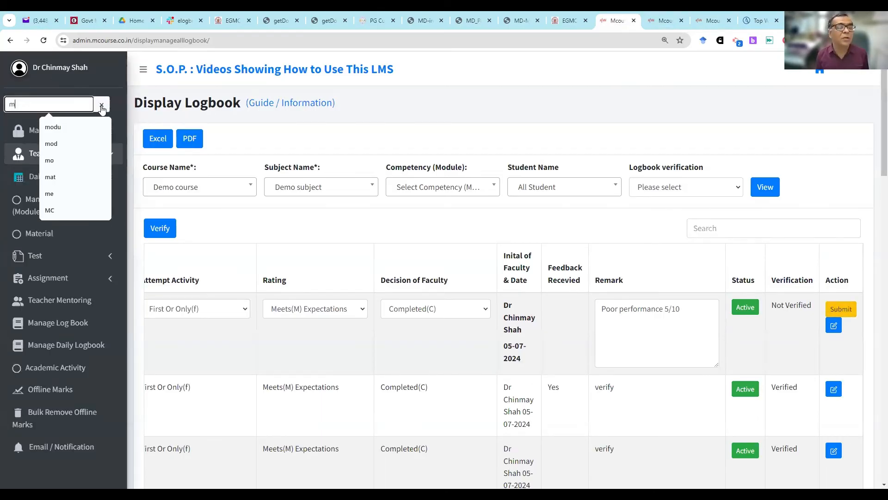
type("off")
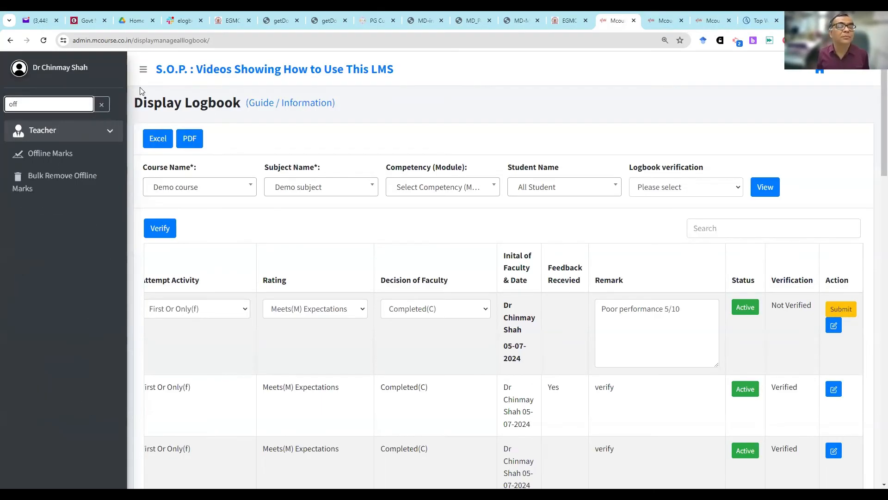
left_click(78, 161)
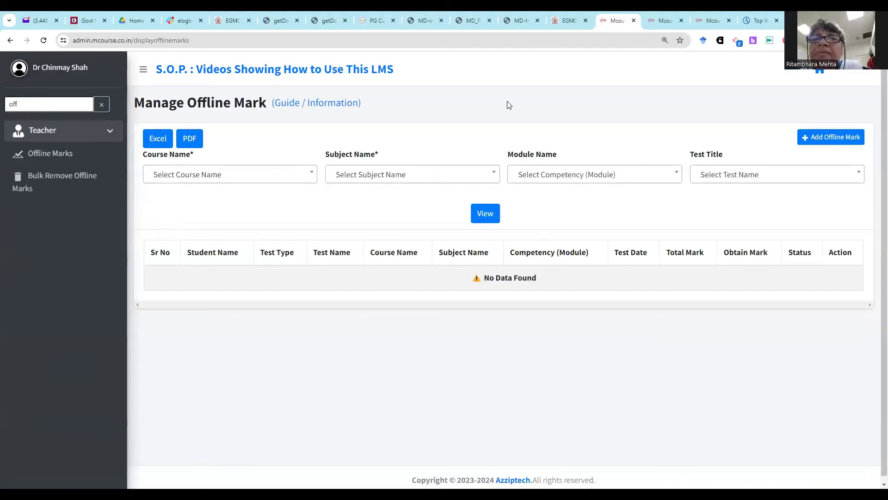
left_click(807, 139)
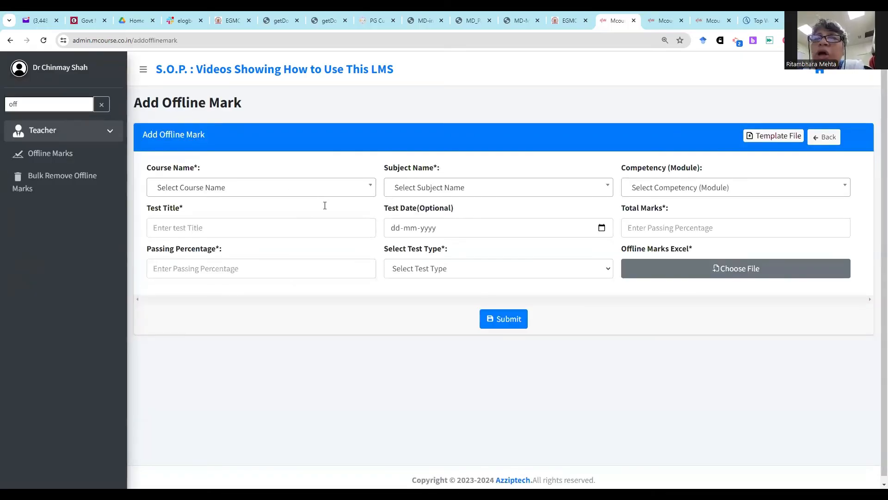
- Choose Demo course and Demo subject for the new offline mark entry
left_click(325, 191)
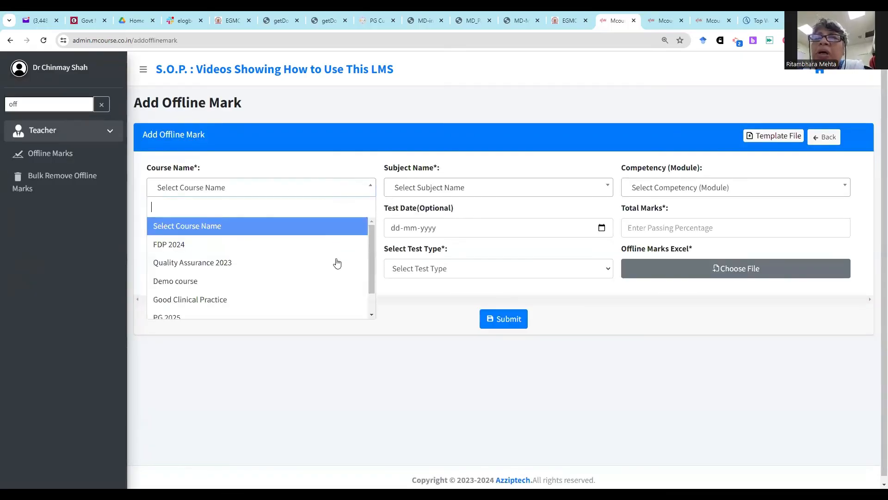
left_click(333, 281)
left_click(417, 191)
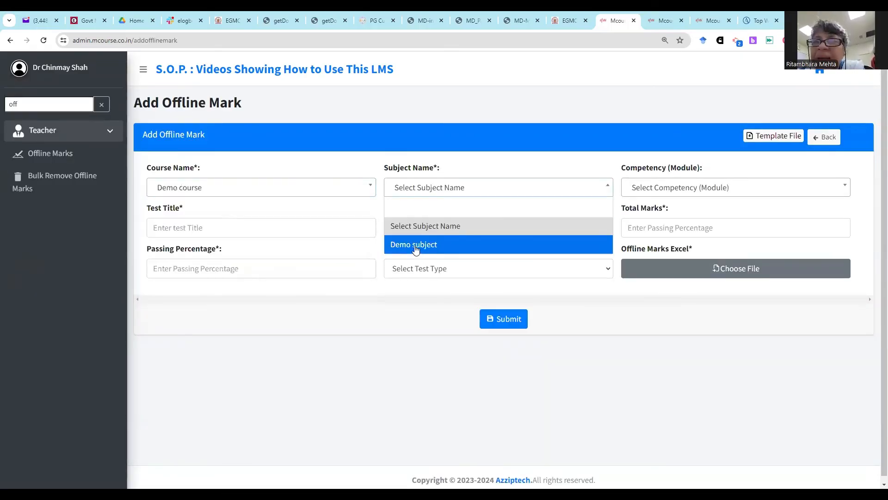
left_click(415, 245)
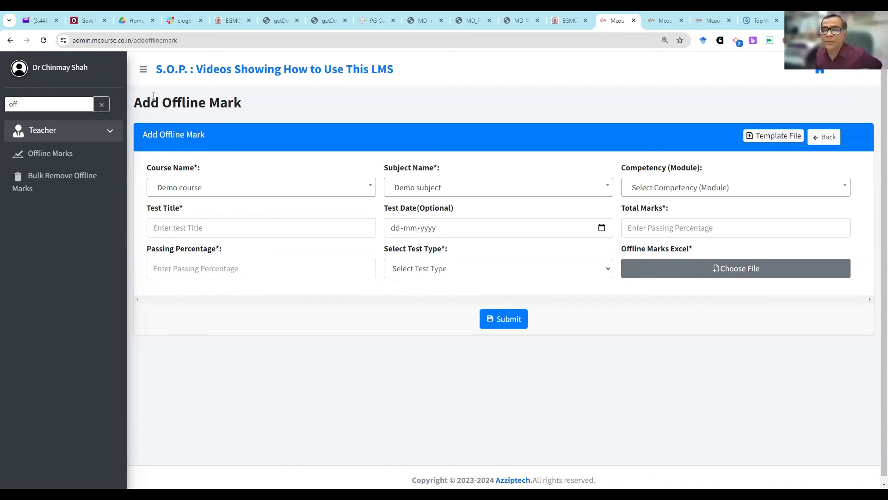
- Switch to the student eLogbook, start a new competency entry, and set its dates from 01-01-2024 to 06-01-2024
left_click(664, 18)
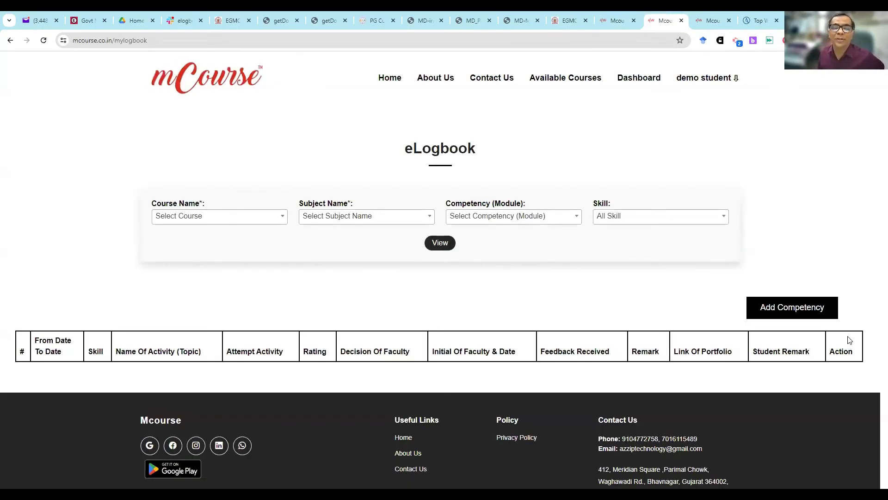
left_click(792, 310)
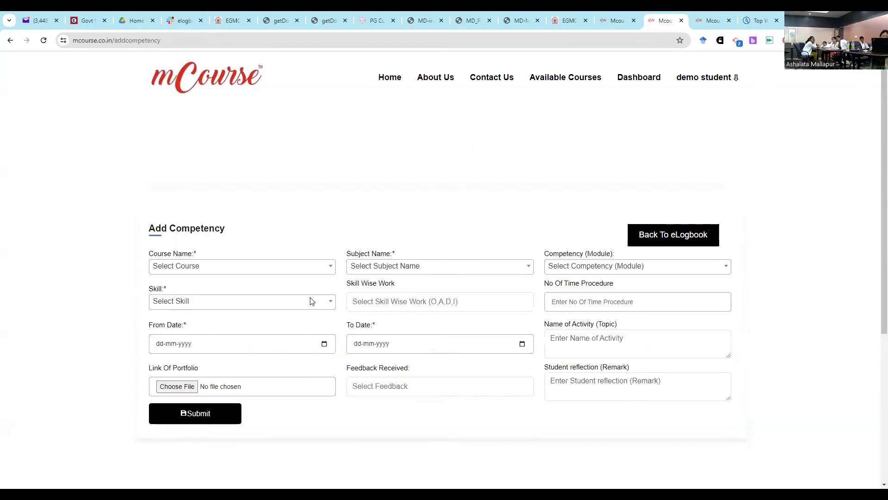
left_click(323, 252)
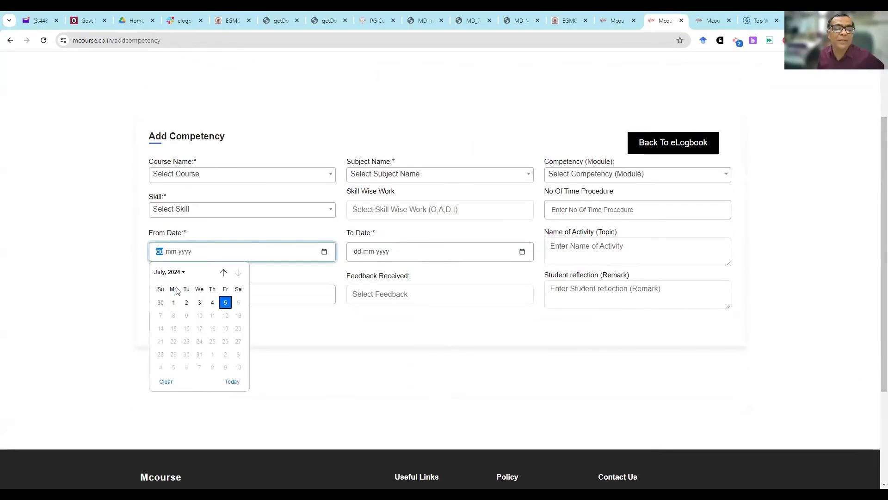
left_click(177, 271)
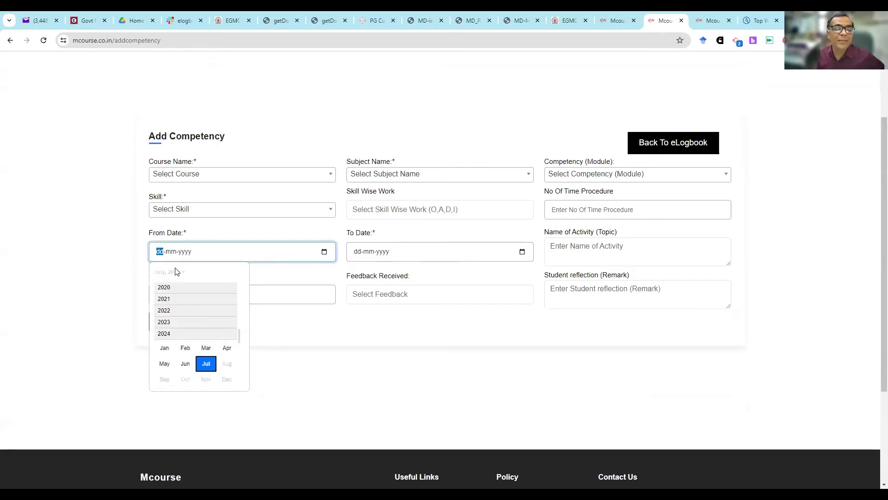
left_click(165, 349)
left_click(173, 305)
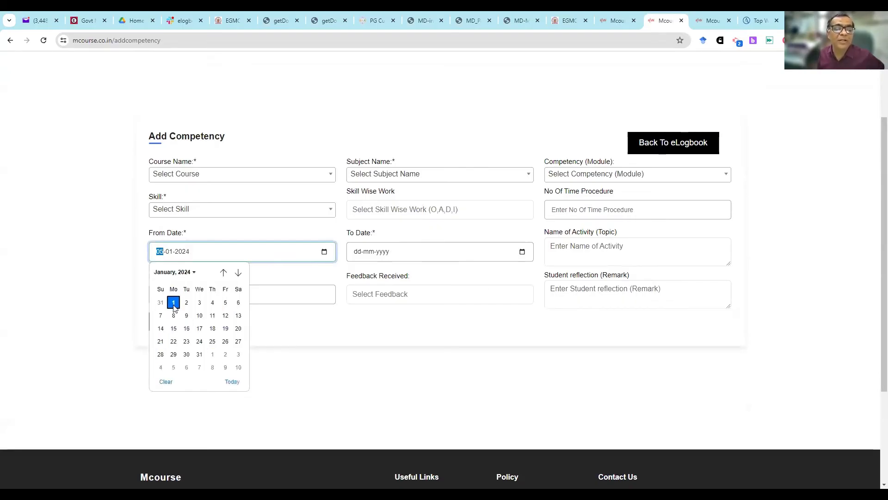
left_click(522, 252)
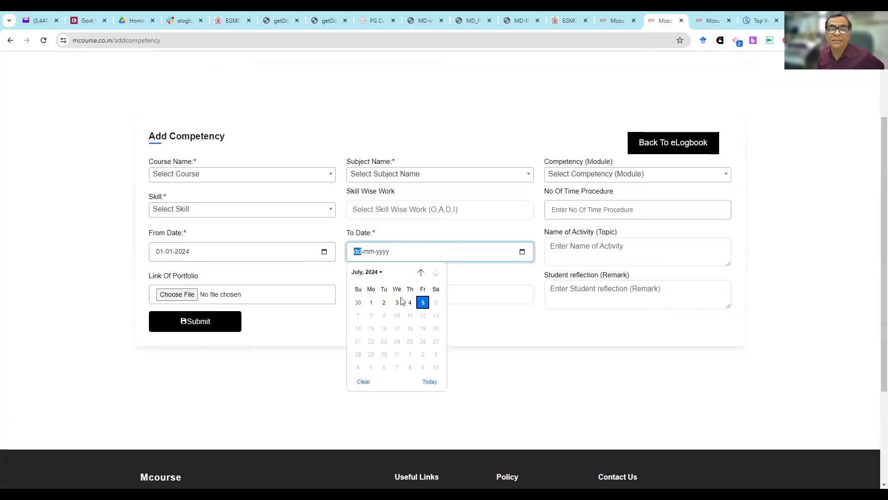
left_click(368, 272)
left_click(362, 348)
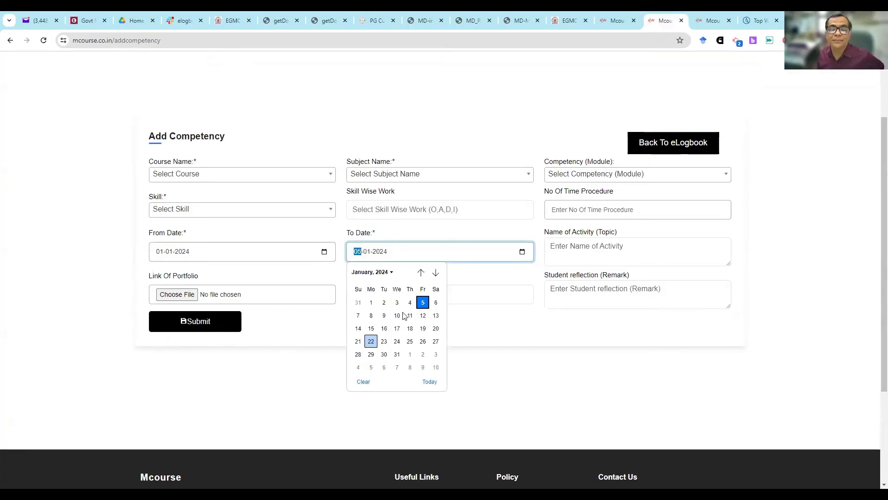
left_click(435, 302)
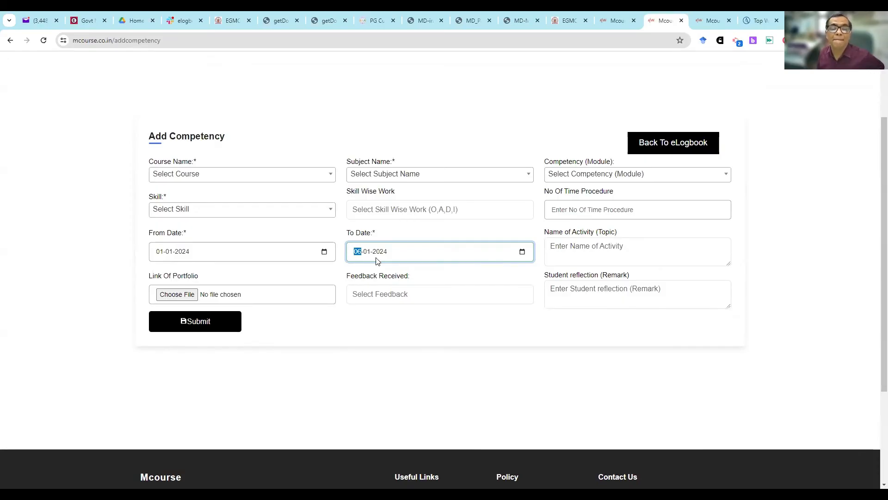
- Select Demo course, Demo subject and the Demo Module competency for the new eLogbook entry
left_click(309, 176)
left_click(297, 226)
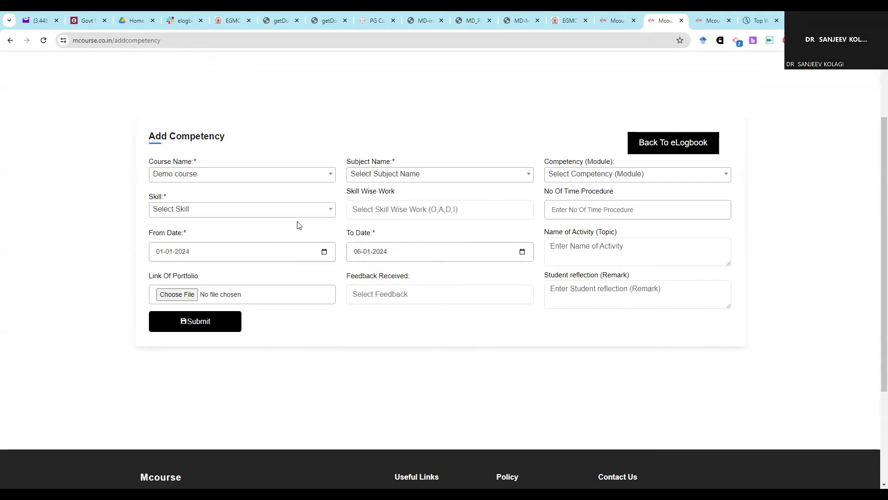
left_click(372, 177)
left_click(372, 226)
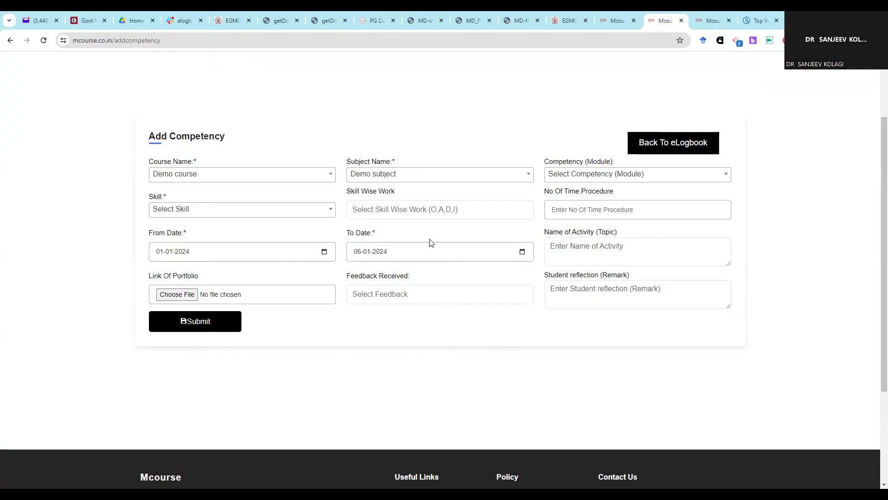
left_click(559, 178)
left_click(584, 226)
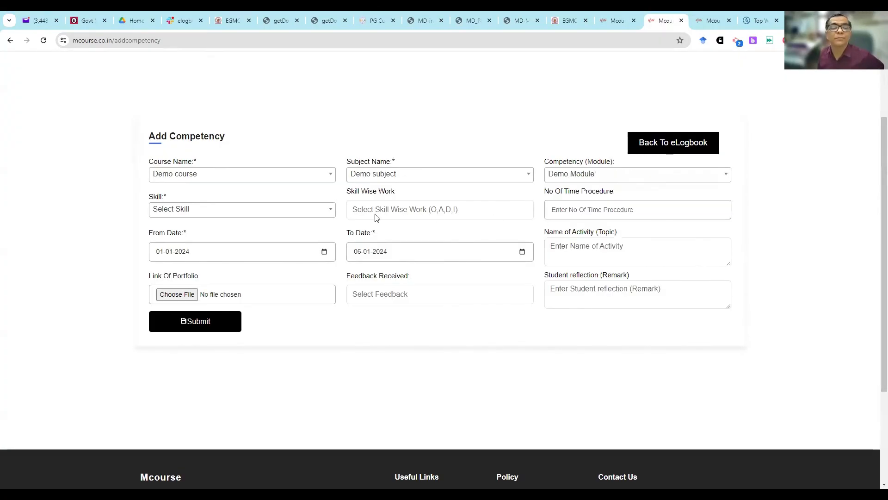
- Set the entry's skill to Demo Skill, its skill wise work to Observed and the number of times of the procedure to 1
left_click(301, 211)
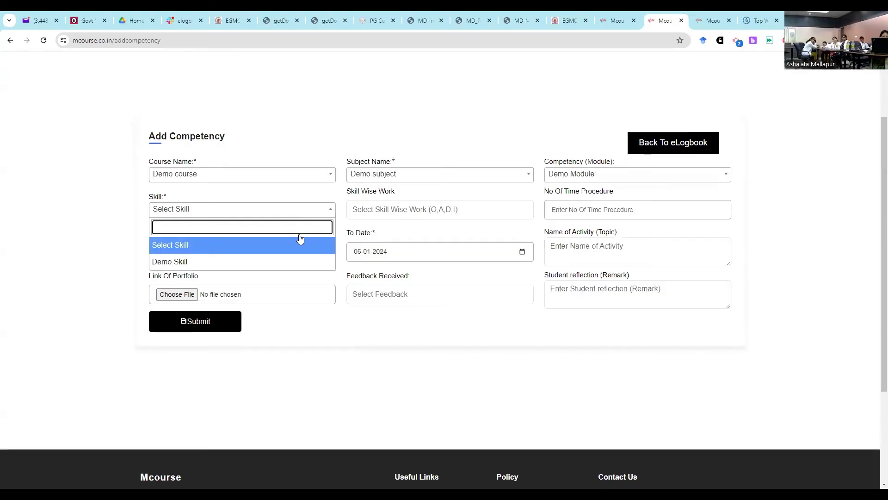
left_click(299, 260)
left_click(420, 212)
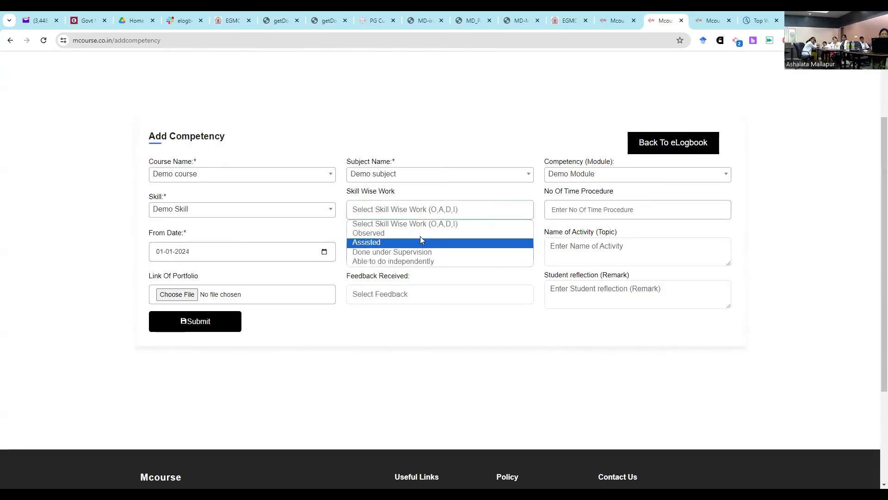
left_click(416, 233)
left_click(605, 209)
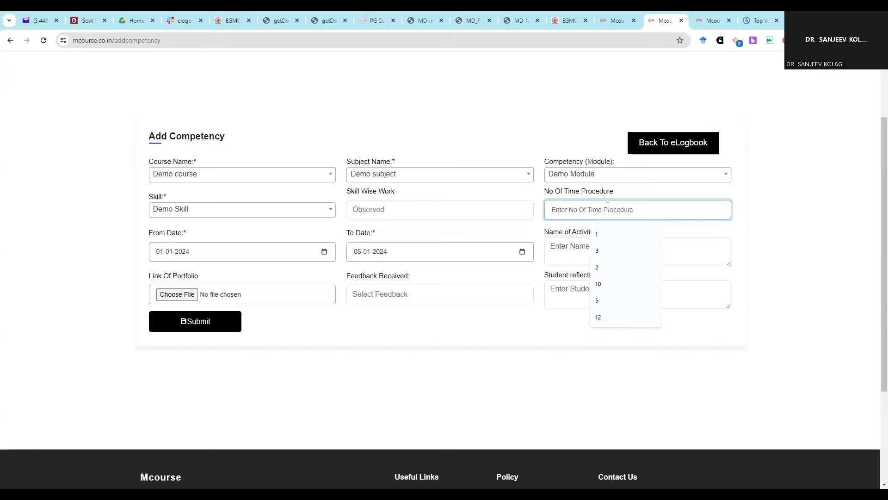
type("1")
left_click(605, 233)
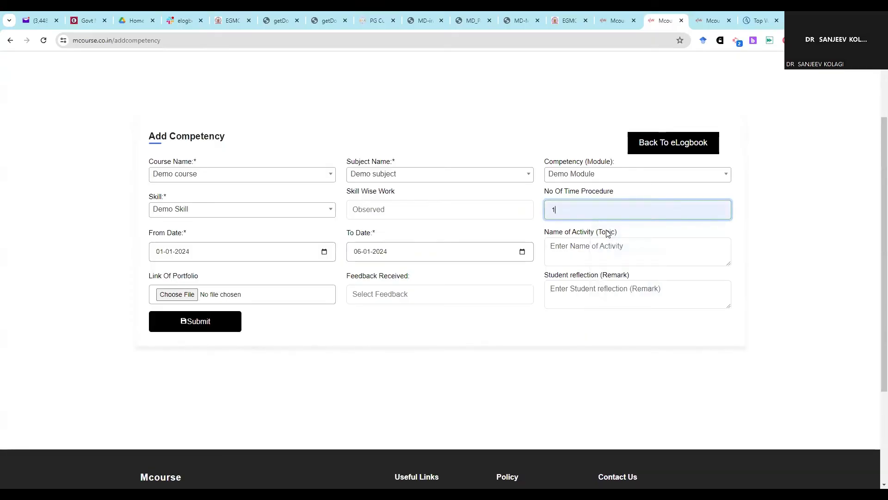
left_click(595, 258)
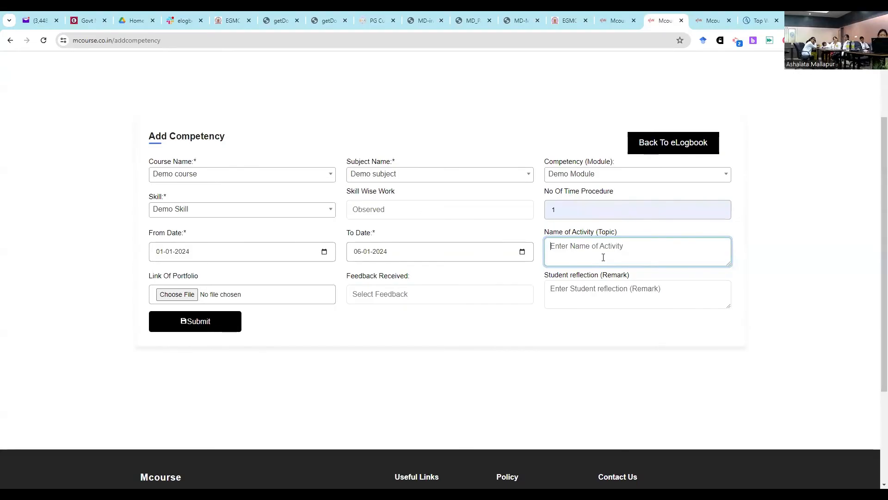
left_click(355, 23)
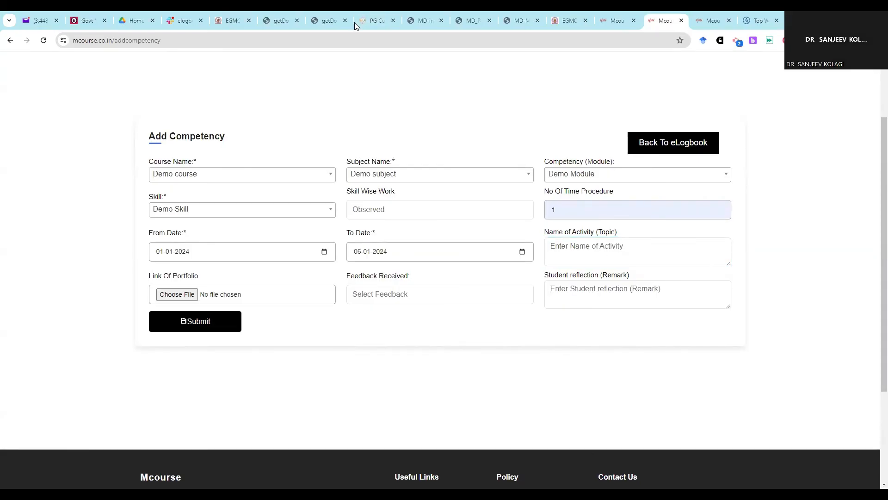